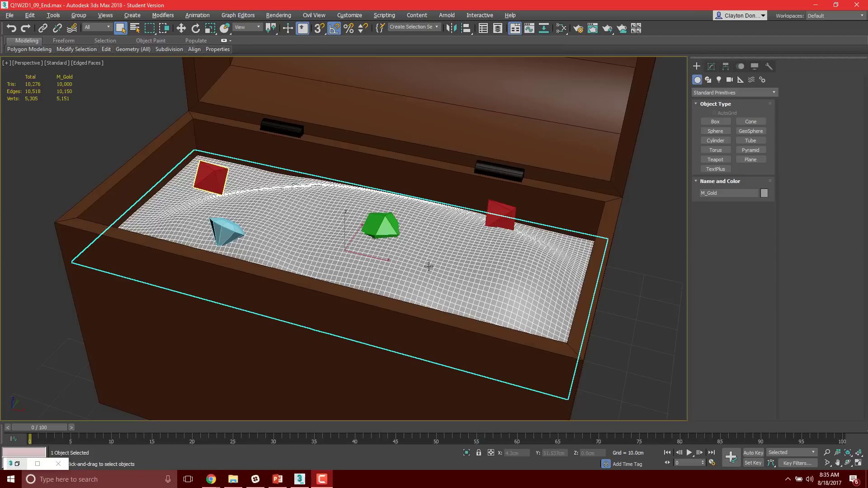
# Render the perspective view of the open treasure chest and close the rendered frame.
pyautogui.keyDown('alt'); pyautogui.moveTo(450, 281); pyautogui.dragTo(433, 239, button='middle'); pyautogui.keyUp('alt')
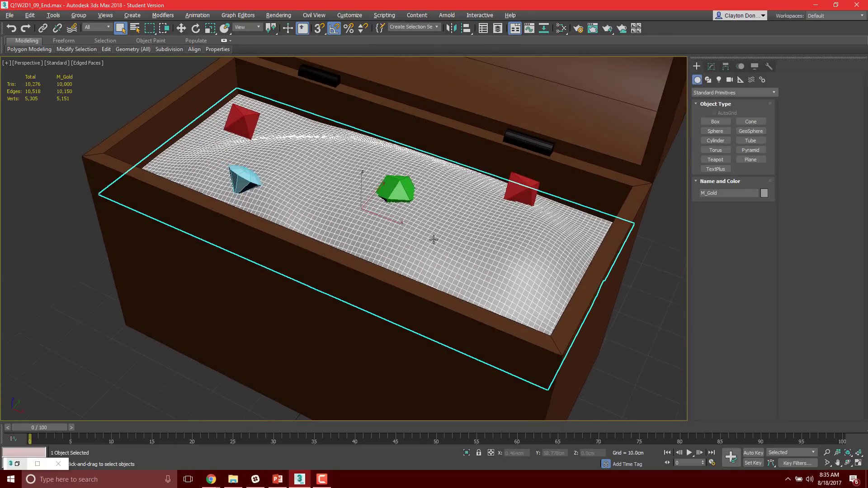
pyautogui.press('F9')
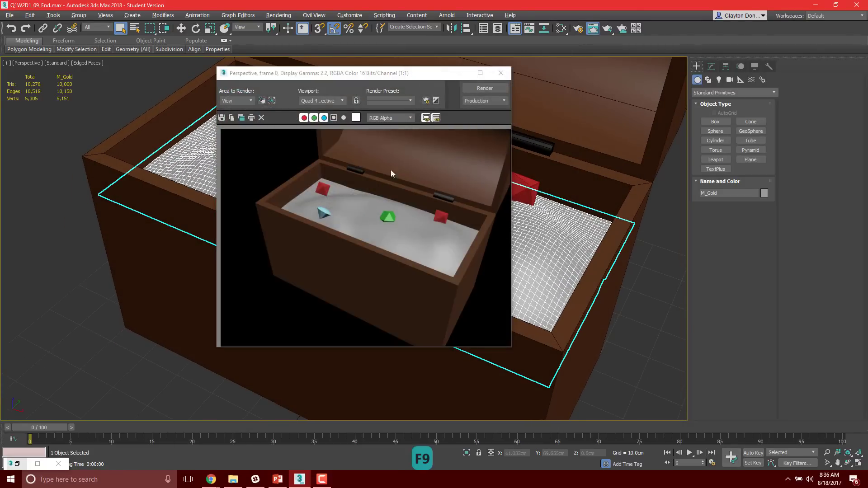
pyautogui.click(506, 72)
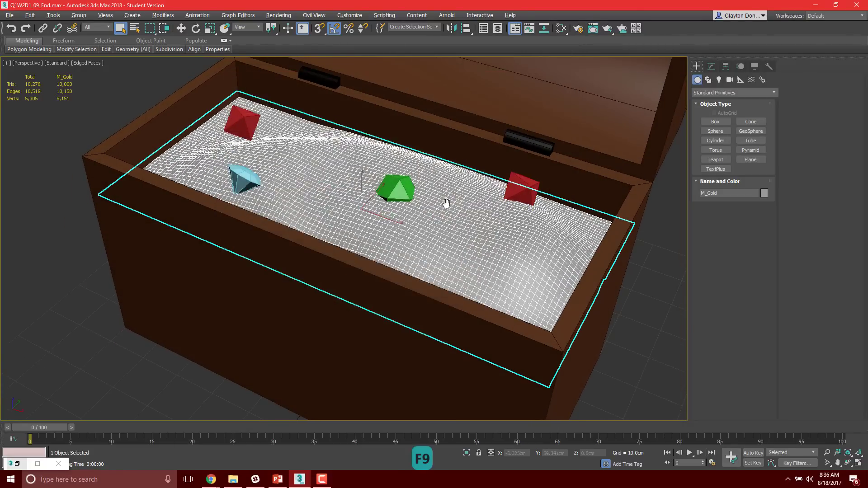
pyautogui.scroll(5, 445, 202)
pyautogui.scroll(-5, 445, 203)
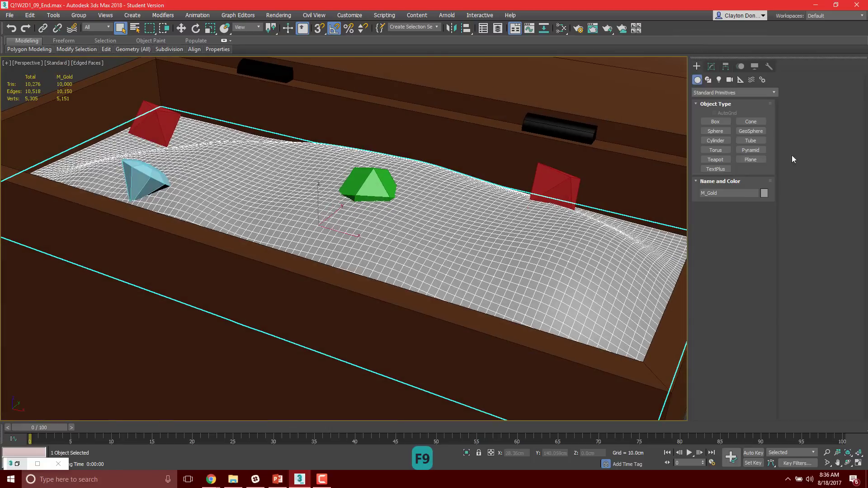
pyautogui.click(764, 192)
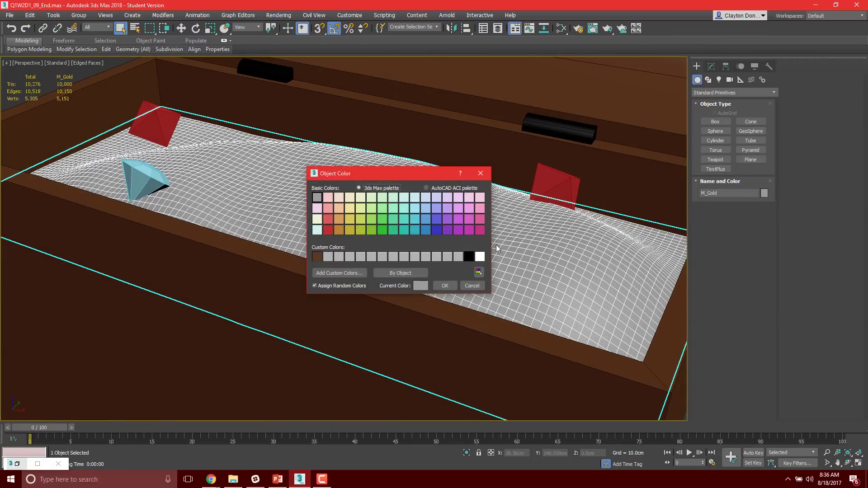
pyautogui.press('Escape')
pyautogui.press('F4')
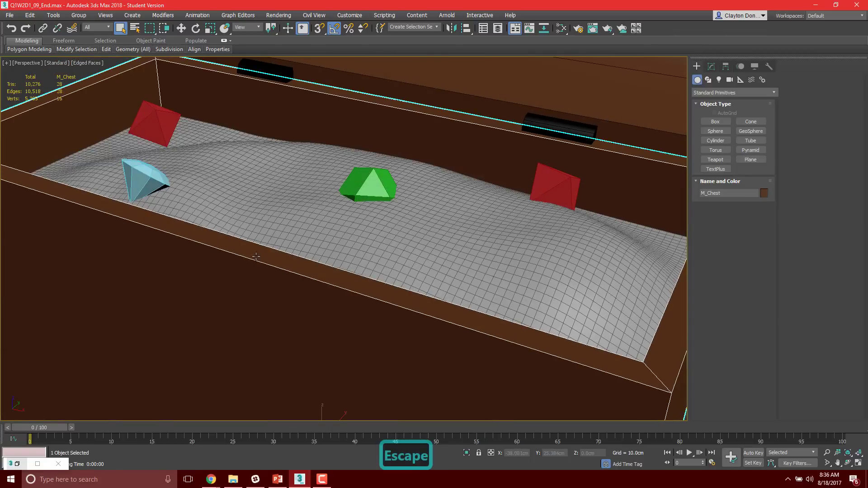
pyautogui.press('F4')
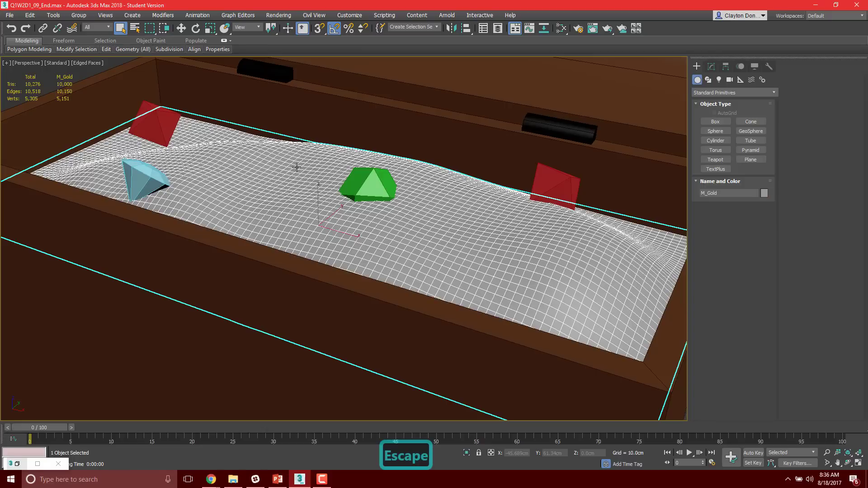
# Set the object color of M_Gold to dark yellow and render the perspective view to check it.
pyautogui.click(764, 193)
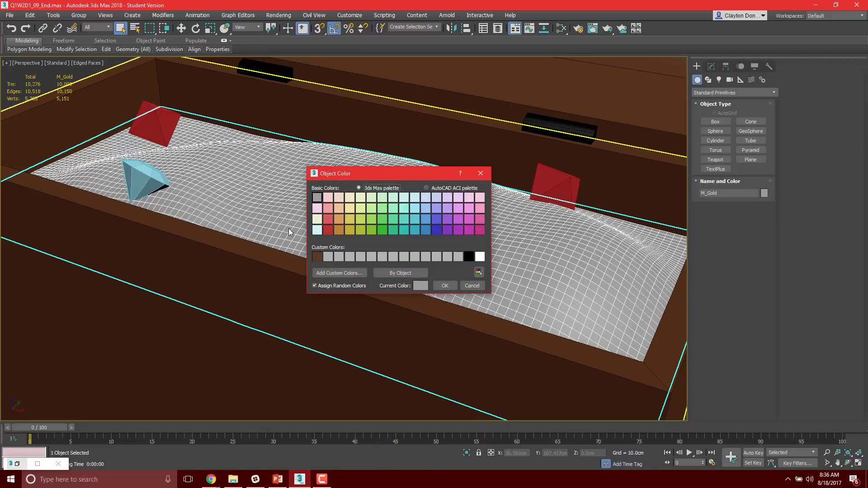
pyautogui.click(445, 285)
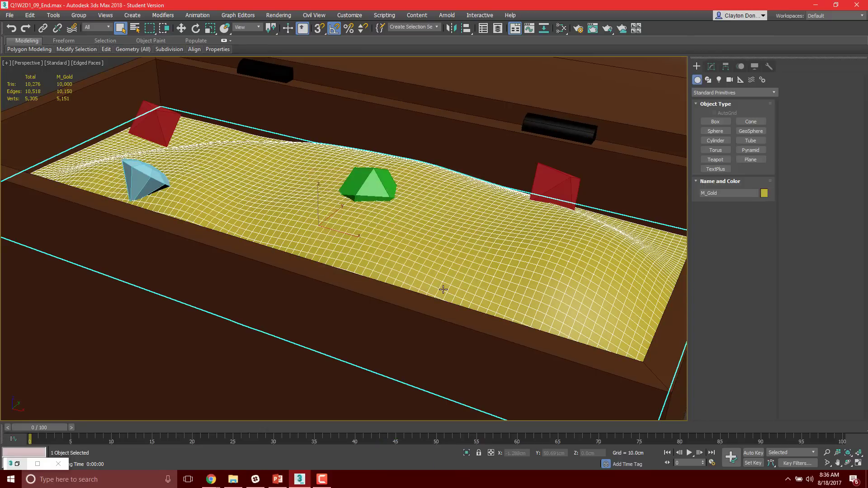
pyautogui.press('F9')
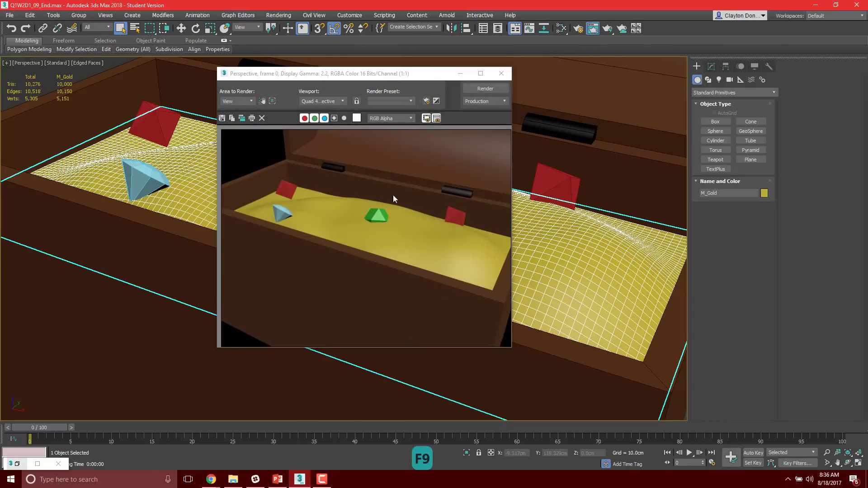
pyautogui.click(500, 73)
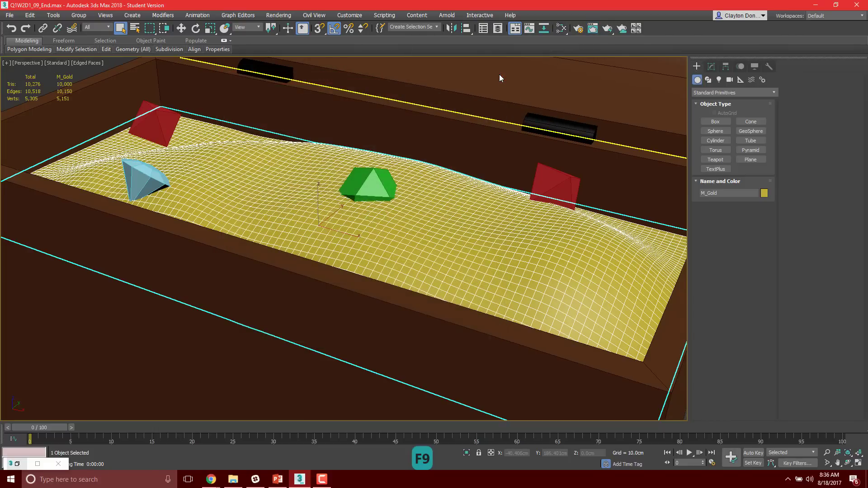
# Set the render output size to HDTV (video) at 1920 x 1080 and render the perspective view to inspect it.
pyautogui.press('F10')
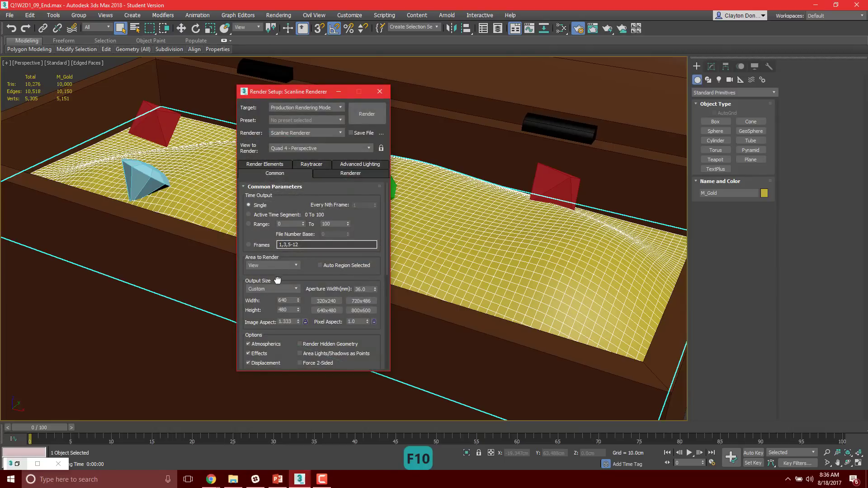
pyautogui.moveTo(275, 280); pyautogui.dragTo(281, 223)
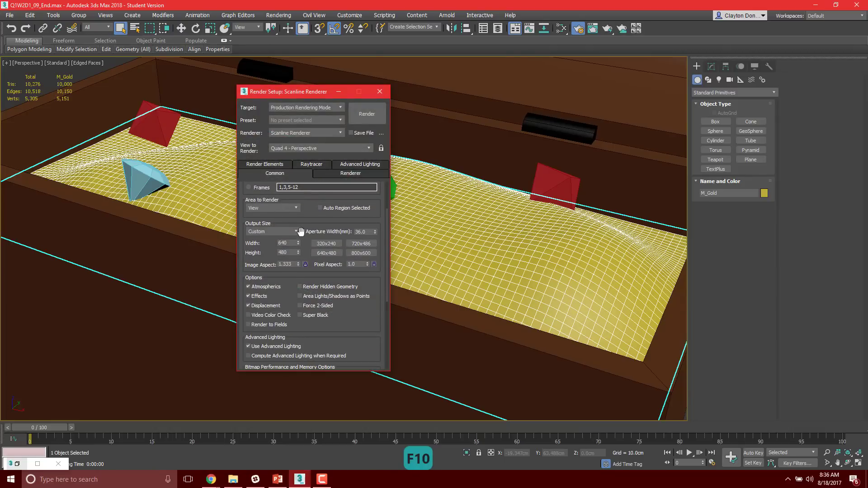
pyautogui.click(297, 232)
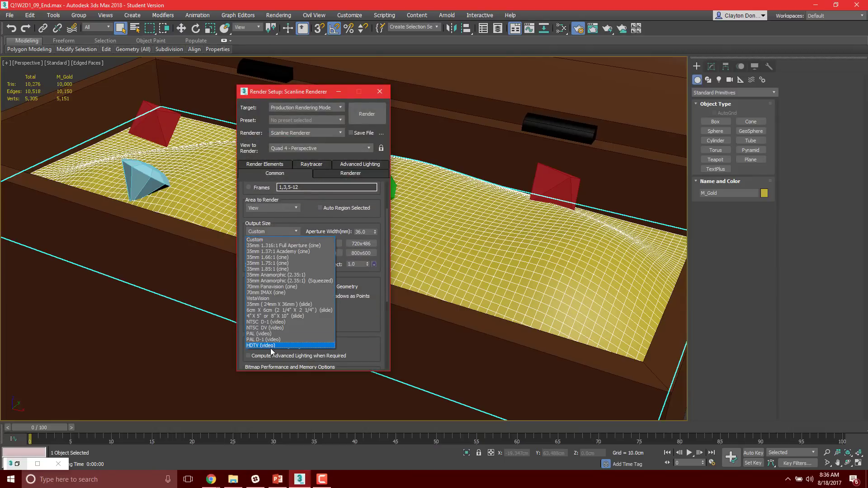
pyautogui.click(271, 346)
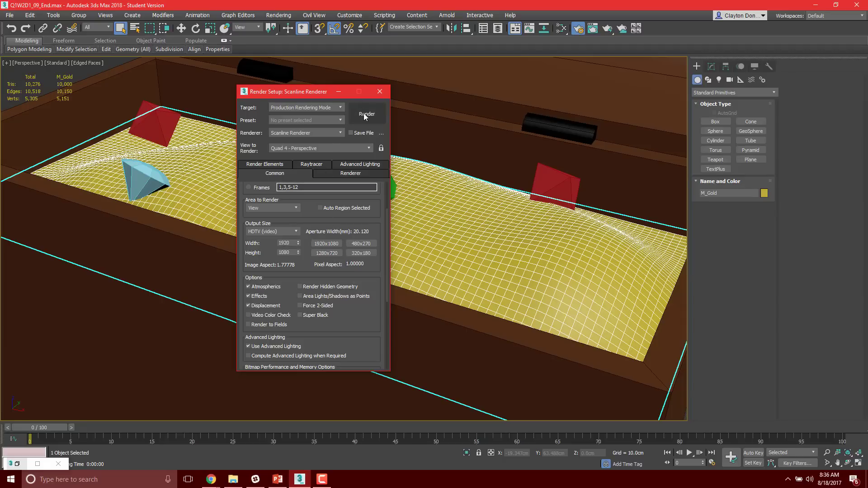
pyautogui.click(366, 114)
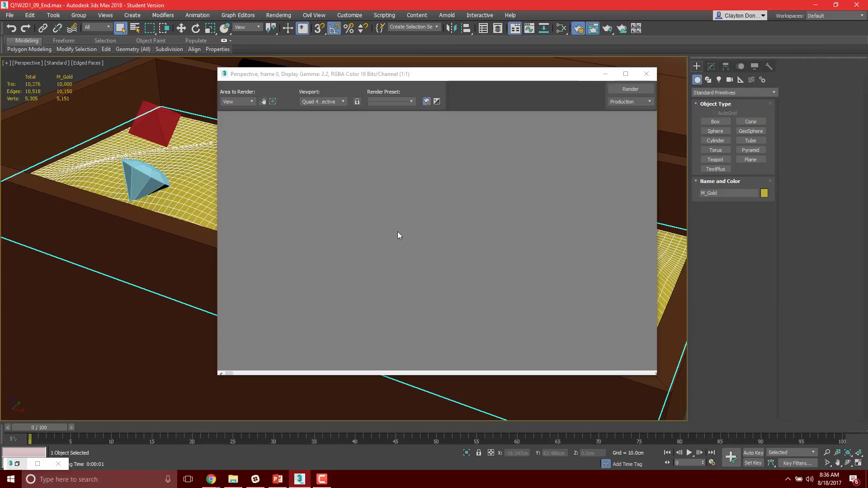
pyautogui.scroll(-2, 547, 169)
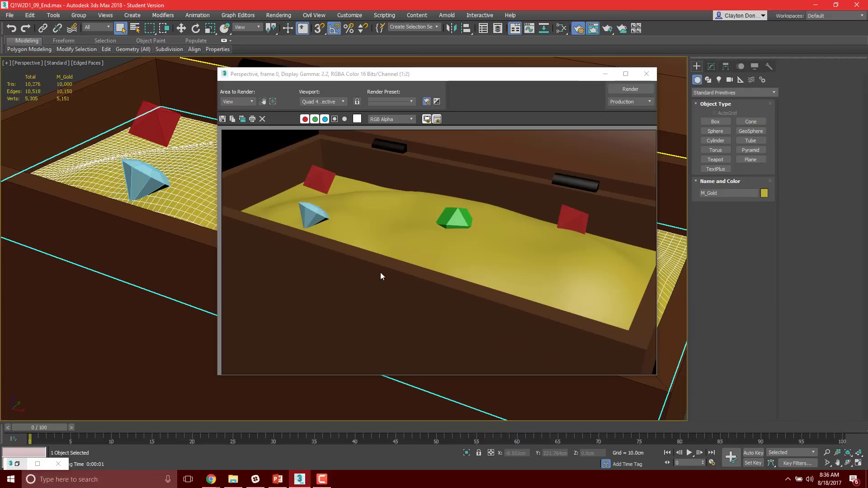
pyautogui.scroll(2, 505, 218)
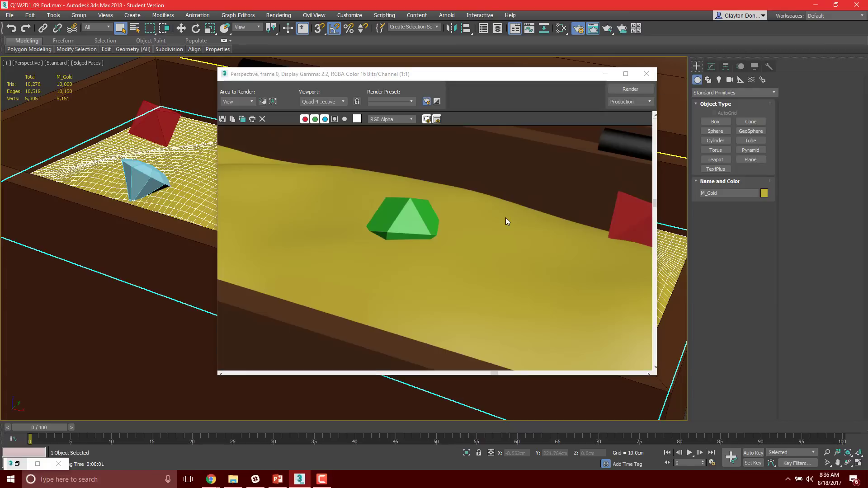
pyautogui.click(646, 74)
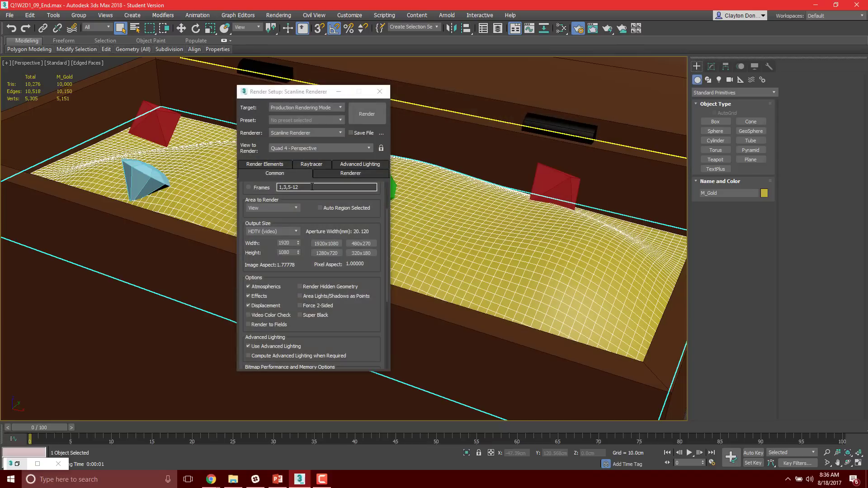
pyautogui.click(379, 92)
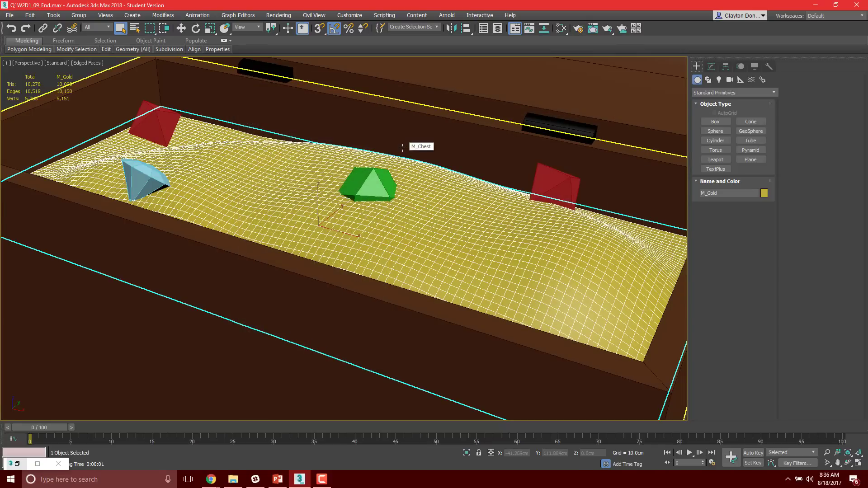
# Turn on safe frames in the perspective view, frame the gold and gems inside the chest, and render the framed view.
pyautogui.hotkey('shift', 'f')
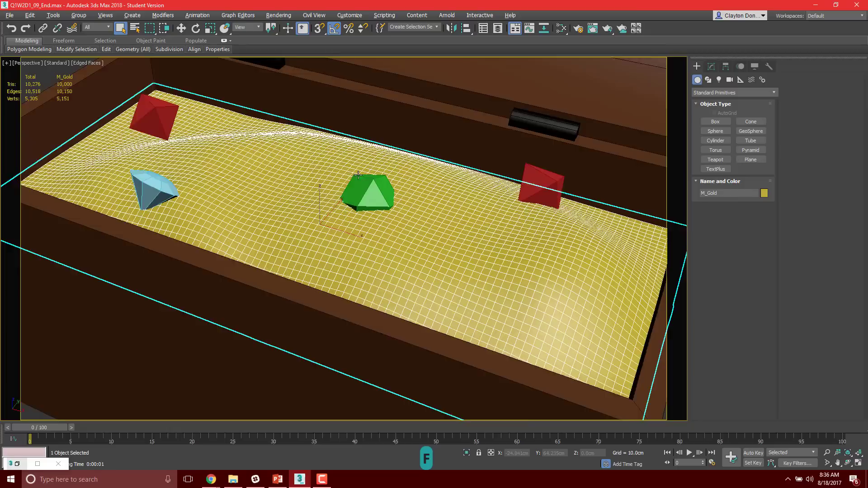
pyautogui.keyDown('alt'); pyautogui.moveTo(358, 175); pyautogui.dragTo(365, 169, button='middle'); pyautogui.keyUp('alt')
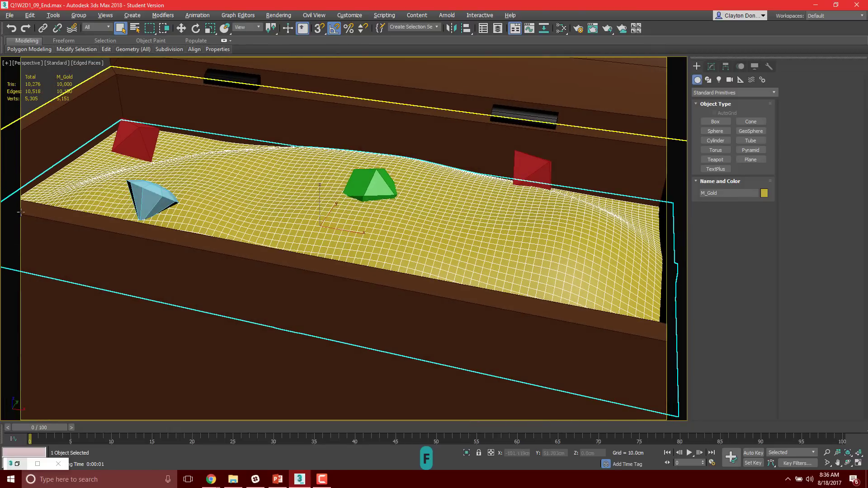
pyautogui.keyDown('alt'); pyautogui.moveTo(327, 116); pyautogui.dragTo(328, 124, button='middle'); pyautogui.keyUp('alt')
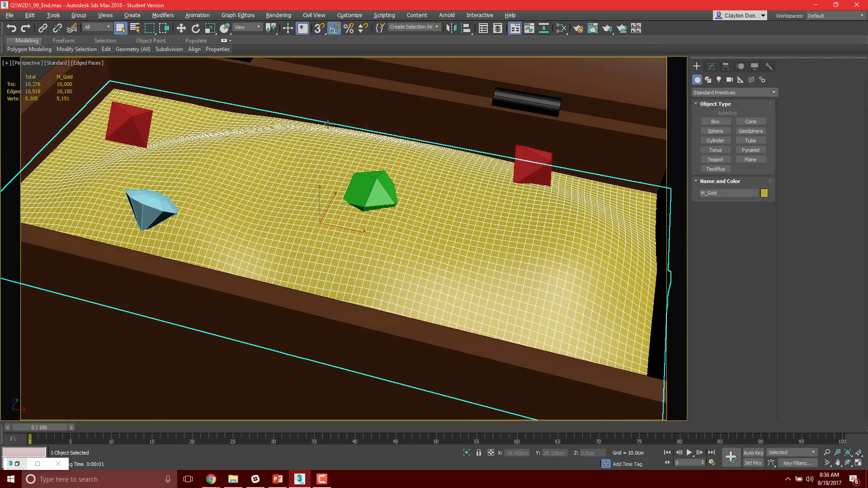
pyautogui.moveTo(368, 151)
pyautogui.keyDown('alt'); pyautogui.mouseDown(button='middle')
pyautogui.moveTo(366, 168)
pyautogui.moveTo(365, 138)
pyautogui.moveTo(368, 144)
pyautogui.mouseUp(button='middle'); pyautogui.keyUp('alt')
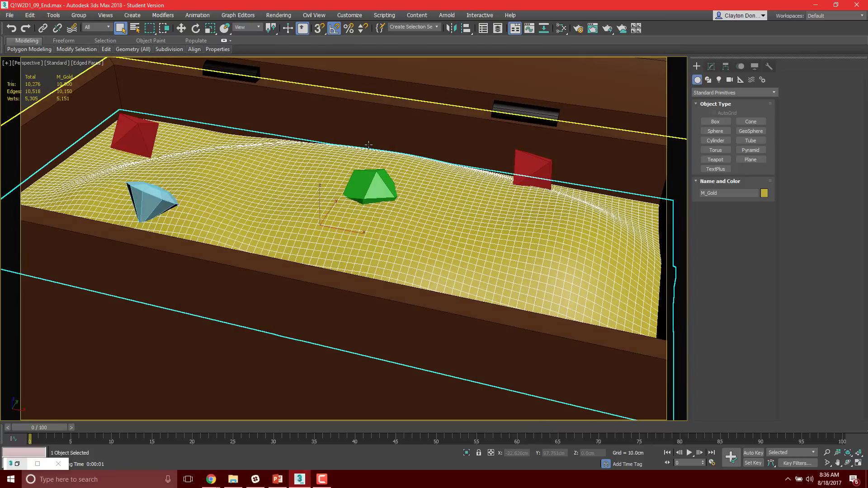
pyautogui.press('F9')
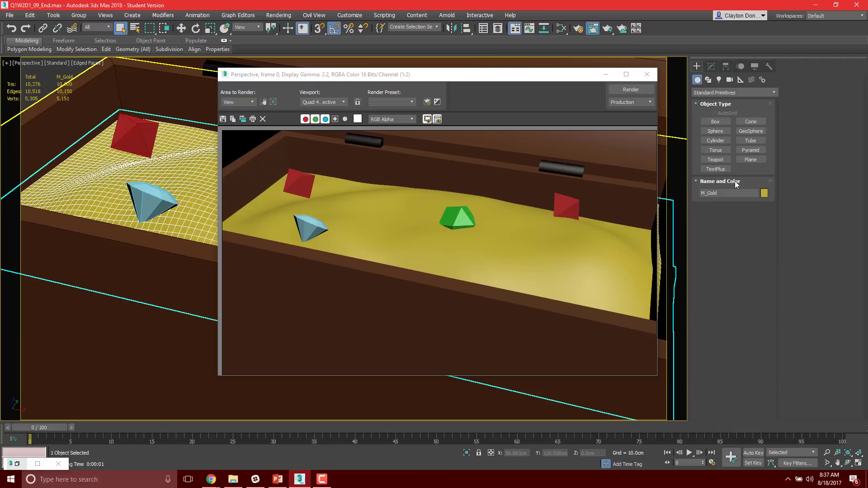
pyautogui.click(646, 74)
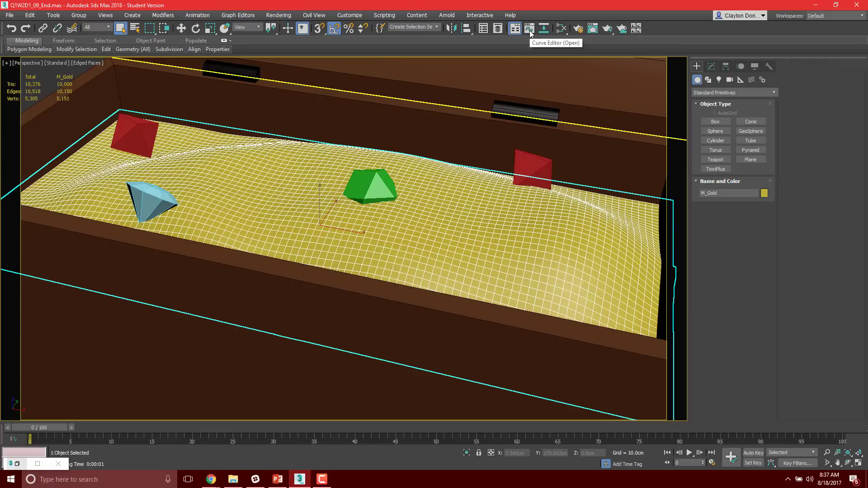
# Open the Slate Material Editor, switch it to the Compact Material Editor, and return to Slate mode.
pyautogui.click(562, 29)
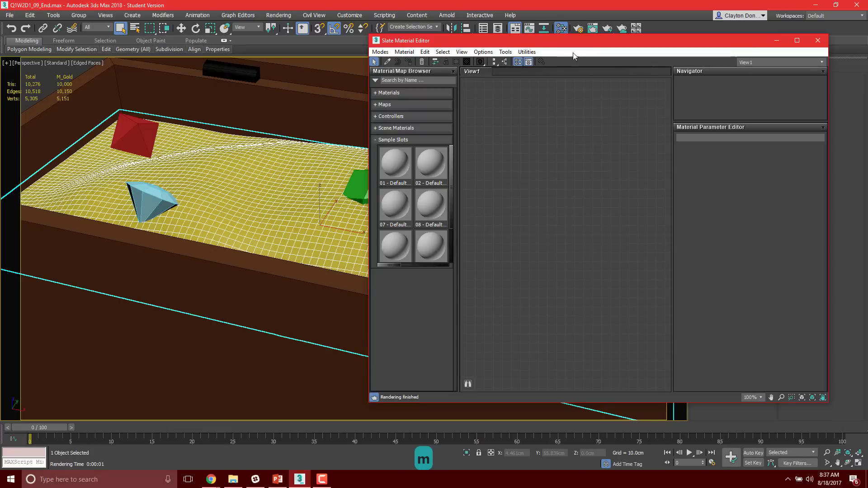
pyautogui.moveTo(579, 41); pyautogui.dragTo(526, 42)
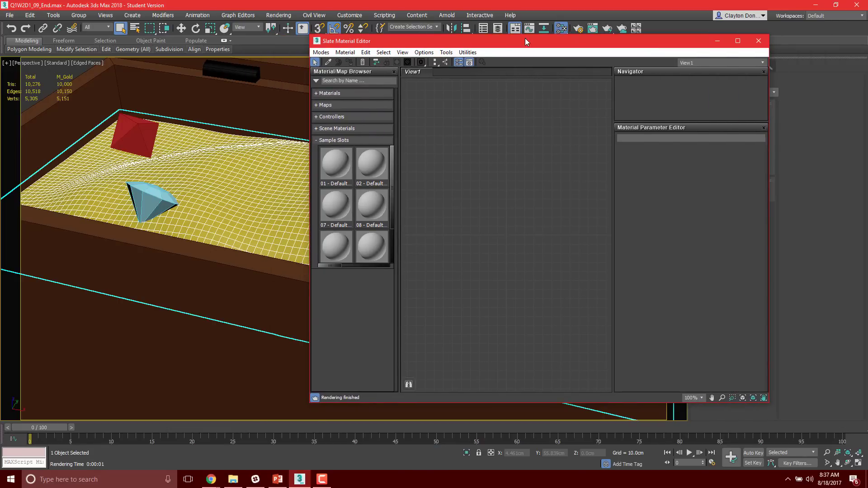
pyautogui.click(320, 52)
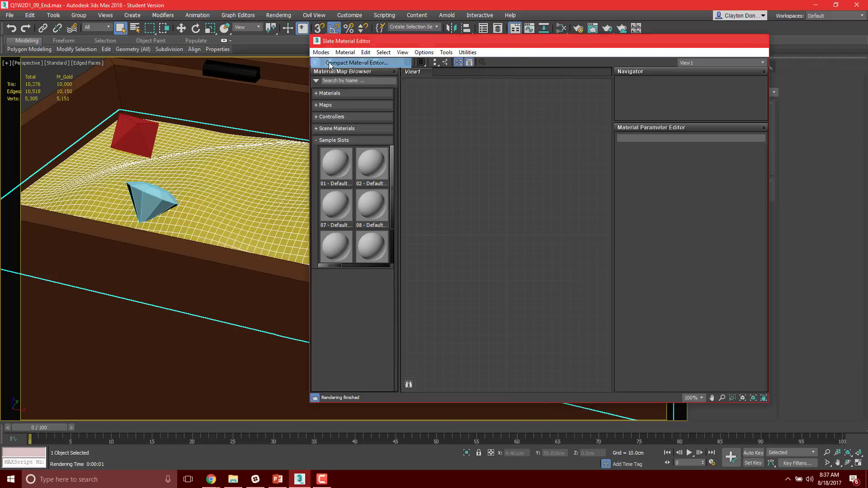
pyautogui.click(329, 61)
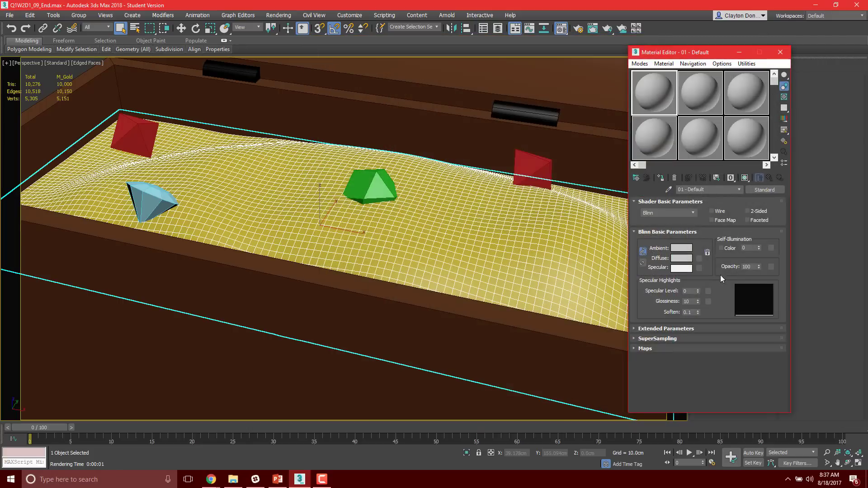
pyautogui.click(640, 65)
pyautogui.click(644, 88)
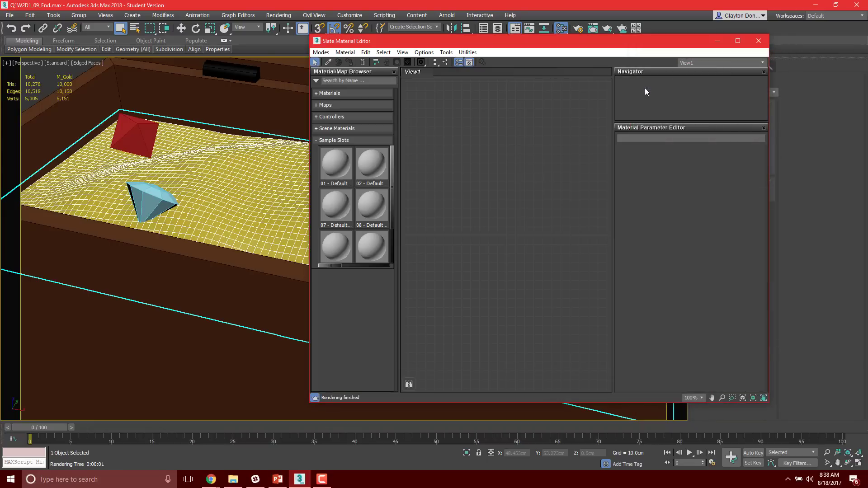
# Look through the Materials, Maps, Controllers and Scene Materials groups of the Material/Map Browser, and collapse all its groups.
pyautogui.click(315, 95)
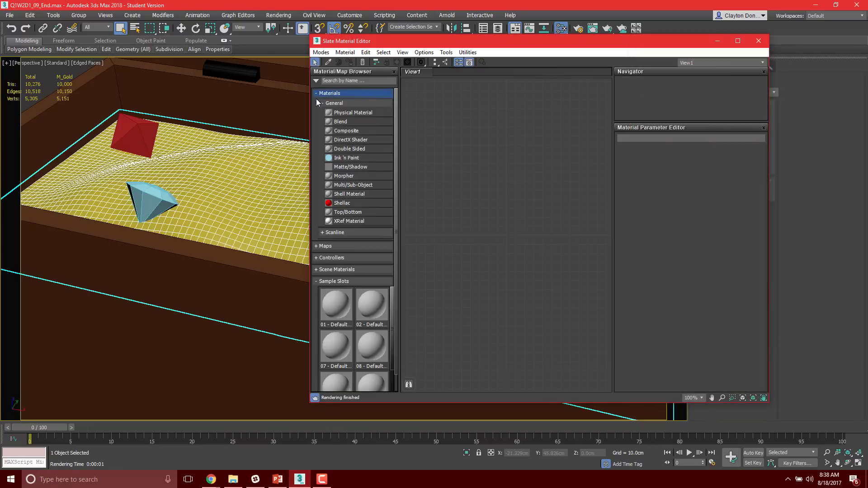
pyautogui.click(316, 246)
pyautogui.click(315, 294)
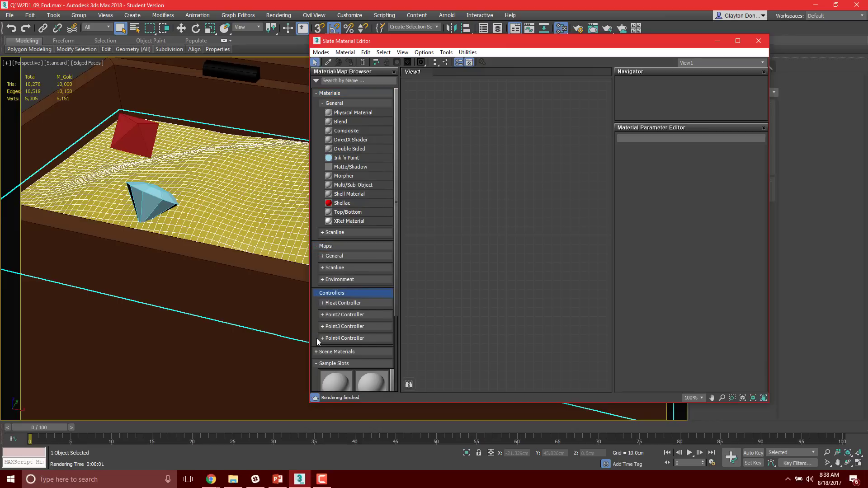
pyautogui.scroll(-1, 316, 338)
pyautogui.click(318, 330)
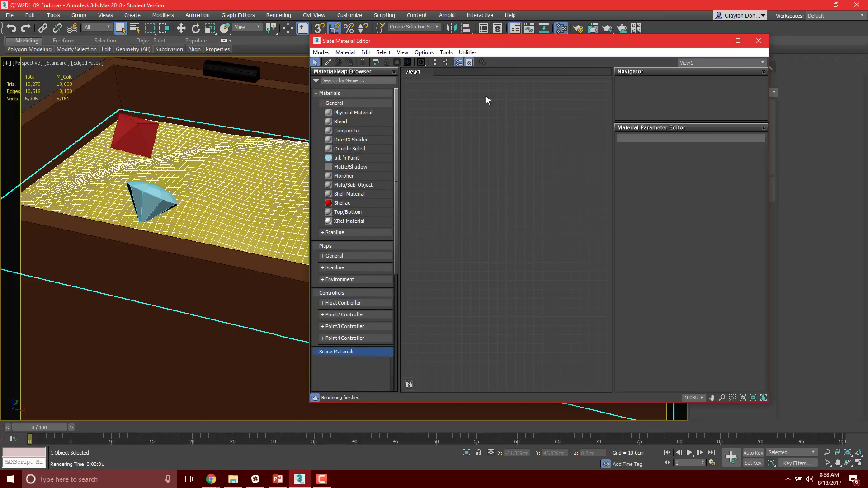
pyautogui.click(317, 93)
pyautogui.click(317, 105)
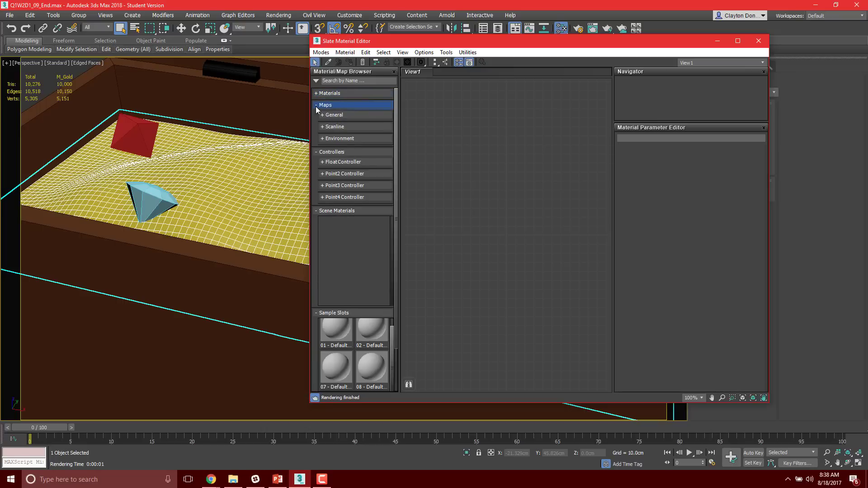
pyautogui.click(317, 116)
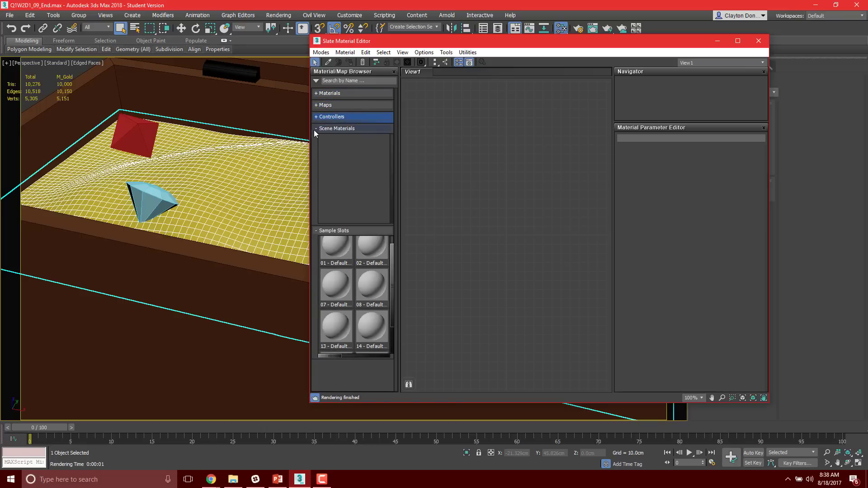
pyautogui.click(318, 128)
pyautogui.click(316, 140)
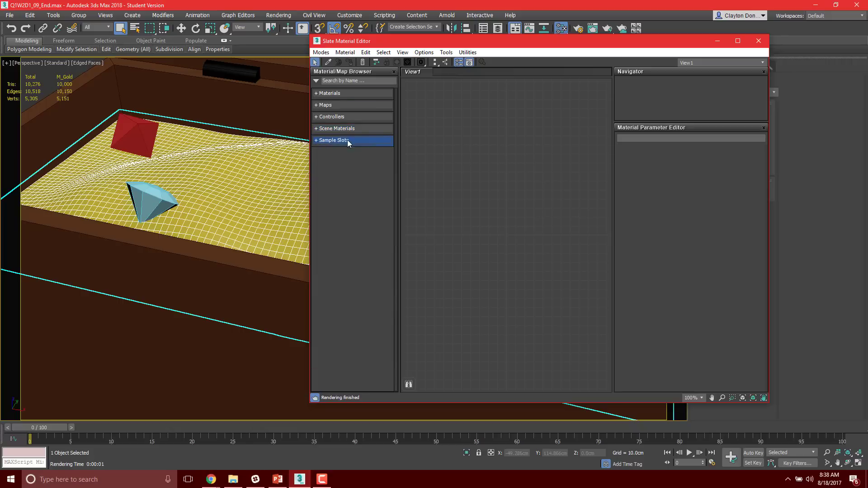
# Expand the Sample Slots group and add the 01 - Default material to View1 as a node.
pyautogui.click(315, 140)
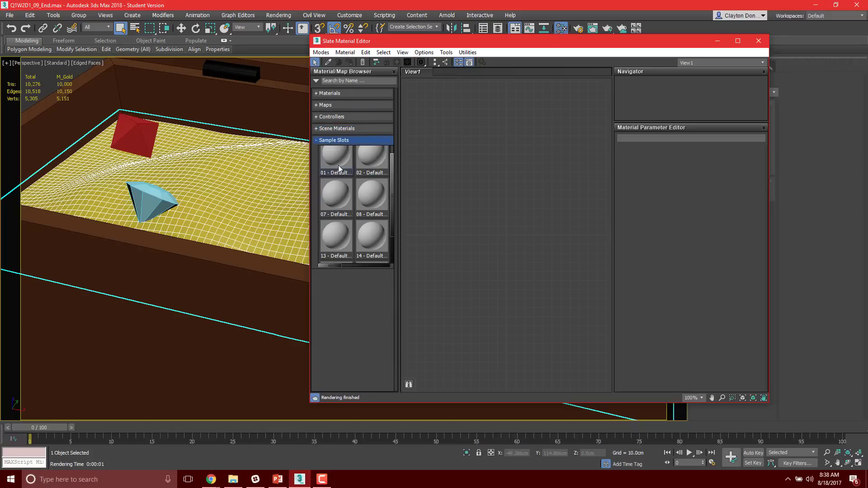
pyautogui.scroll(1, 336, 167)
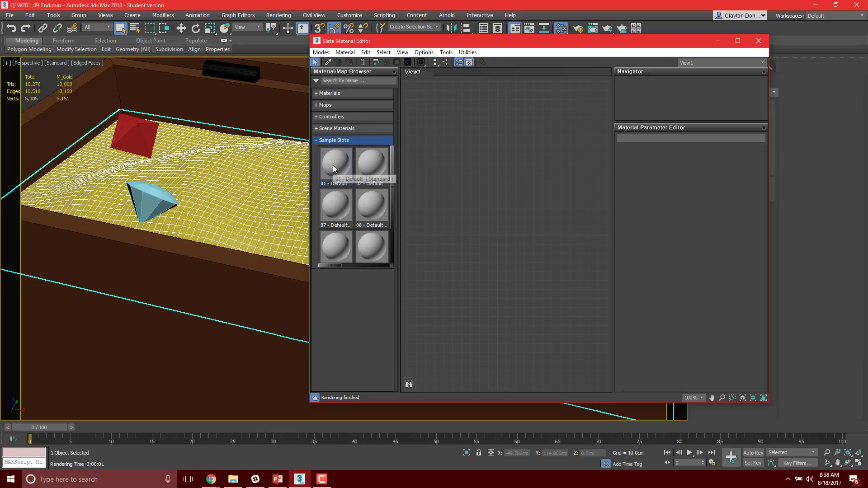
pyautogui.doubleClick(333, 167)
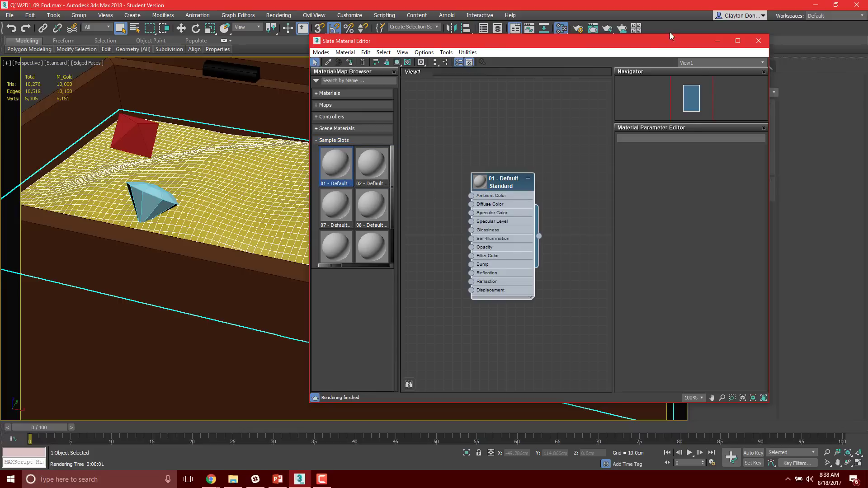
pyautogui.moveTo(455, 124)
pyautogui.mouseDown(button='middle')
pyautogui.moveTo(500, 184)
pyautogui.moveTo(579, 116)
pyautogui.moveTo(460, 145)
pyautogui.moveTo(463, 130)
pyautogui.moveTo(441, 133)
pyautogui.mouseUp(button='middle')
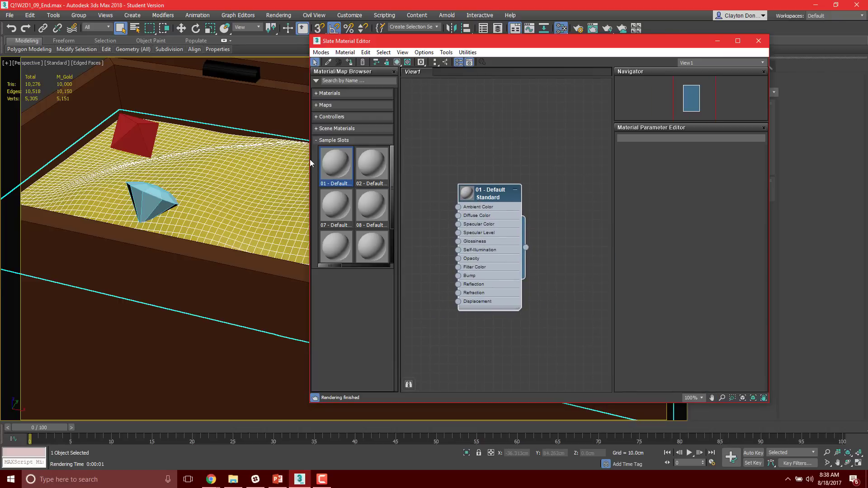
# Widen the Slate Material Editor, move the 01 - Default node near the middle of View1, and show its parameters.
pyautogui.moveTo(310, 159); pyautogui.dragTo(166, 160)
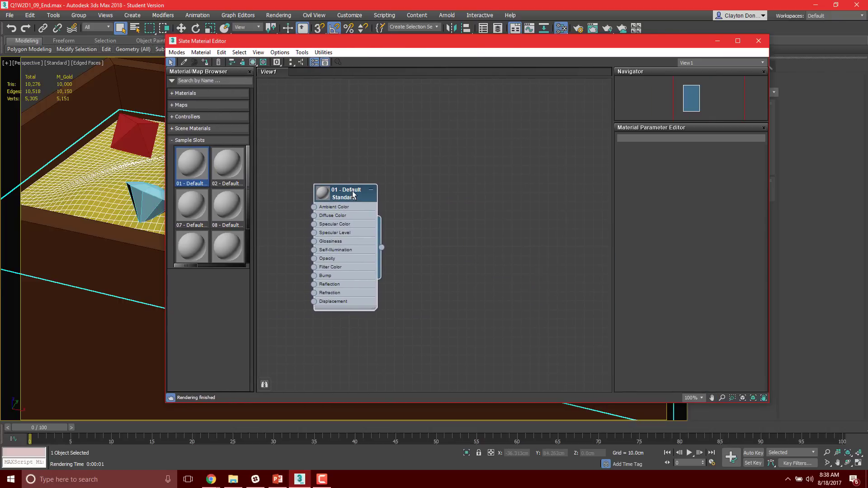
pyautogui.moveTo(355, 193); pyautogui.dragTo(425, 148)
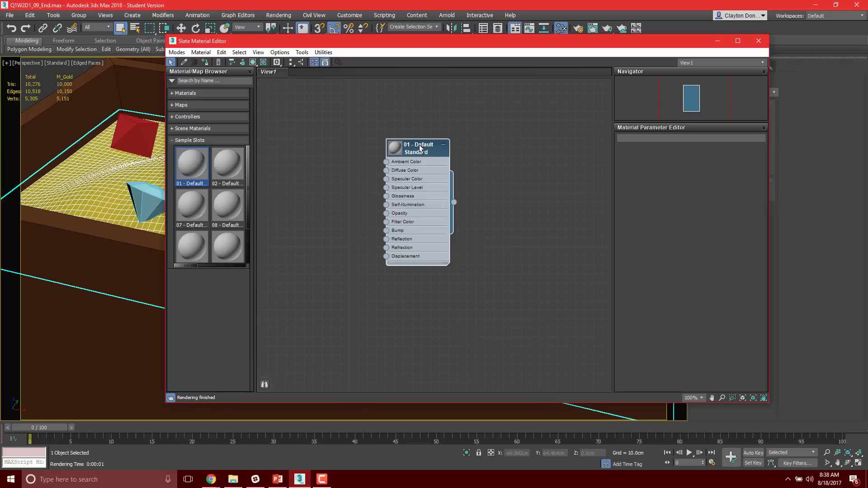
pyautogui.doubleClick(420, 148)
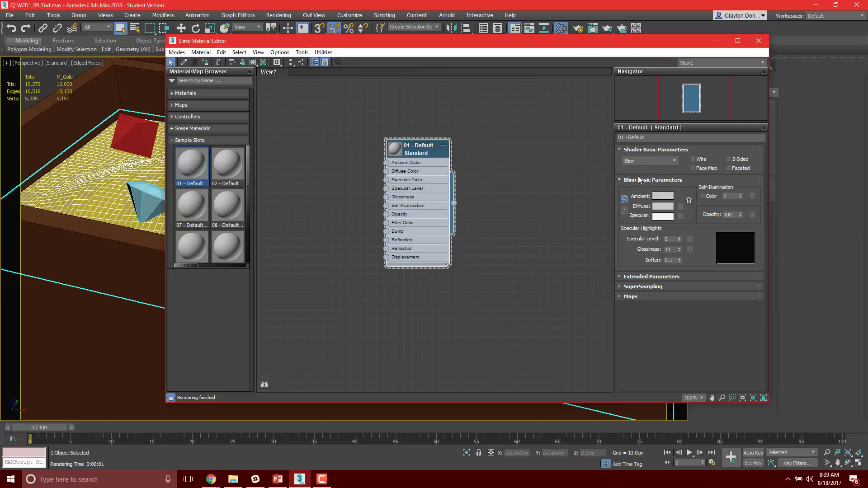
# Try the Oren-Nayar-Blinn shader on the 01 - Default material, and return it to Blinn.
pyautogui.click(675, 161)
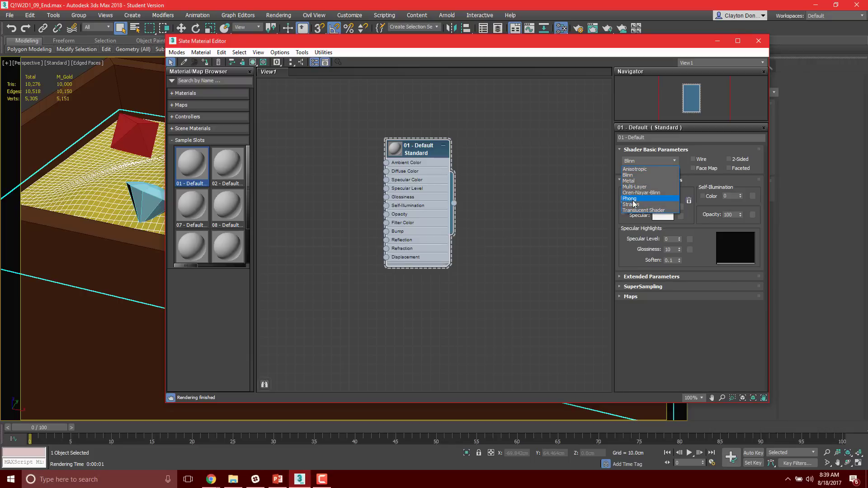
pyautogui.click(634, 175)
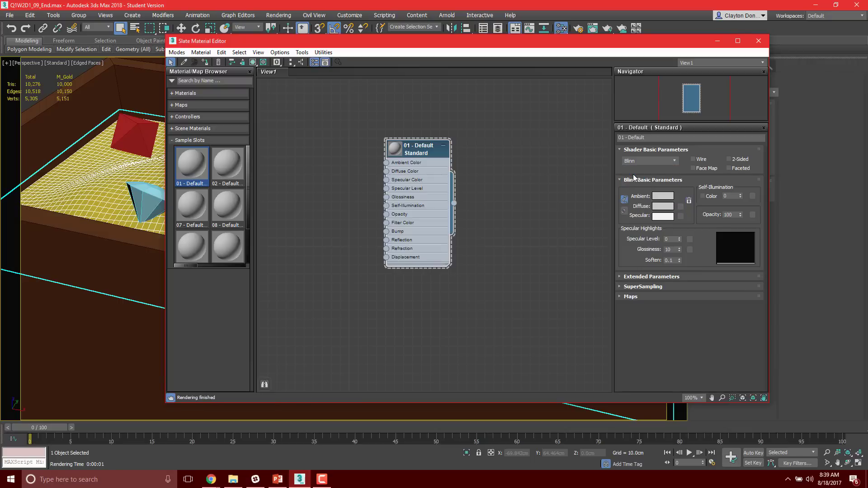
pyautogui.click(673, 161)
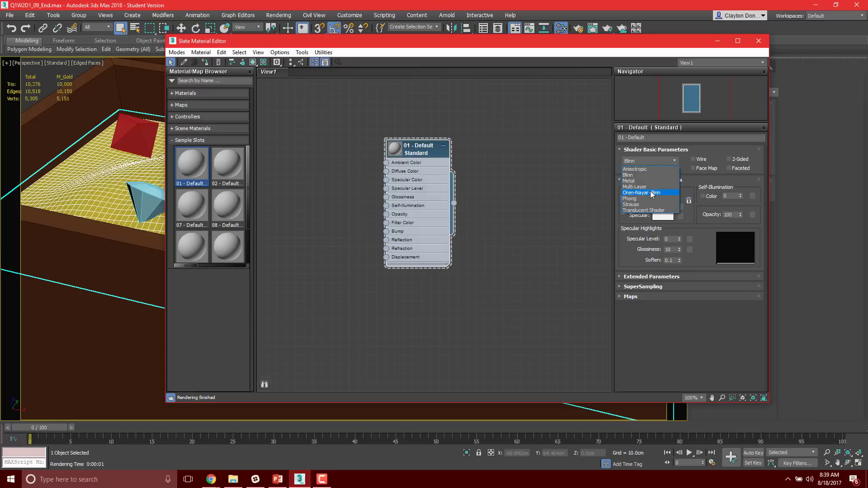
pyautogui.click(643, 193)
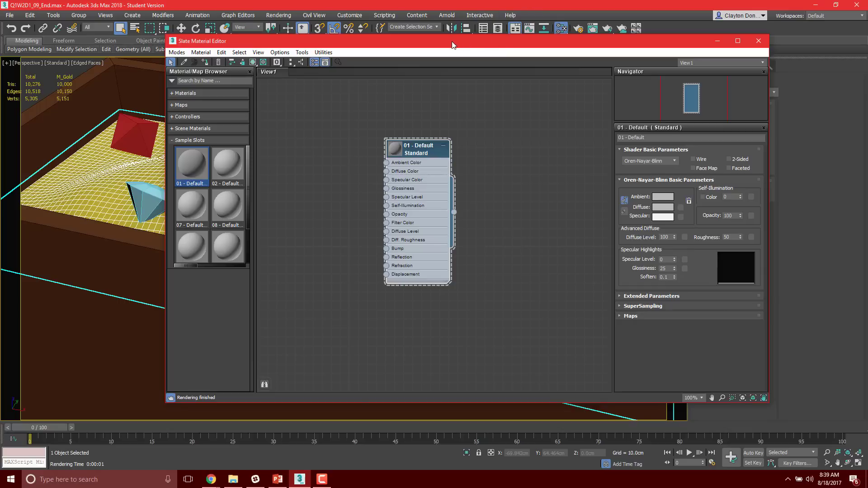
pyautogui.moveTo(452, 44); pyautogui.dragTo(493, 51)
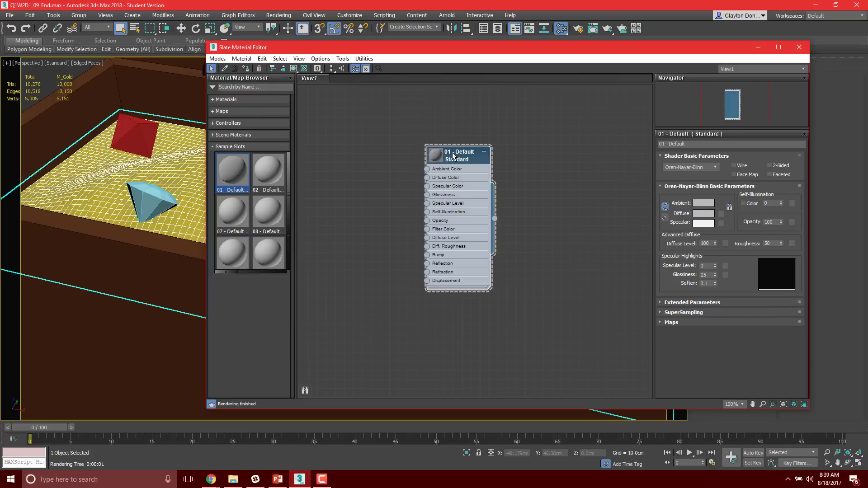
pyautogui.click(714, 167)
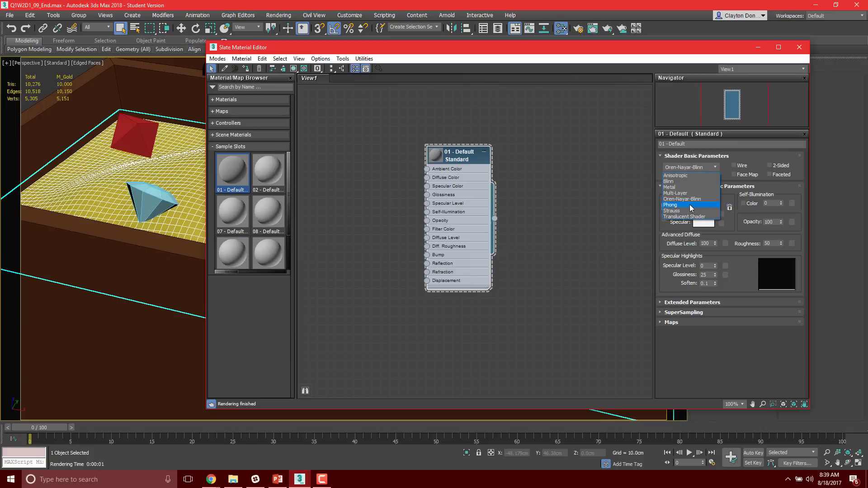
pyautogui.click(690, 181)
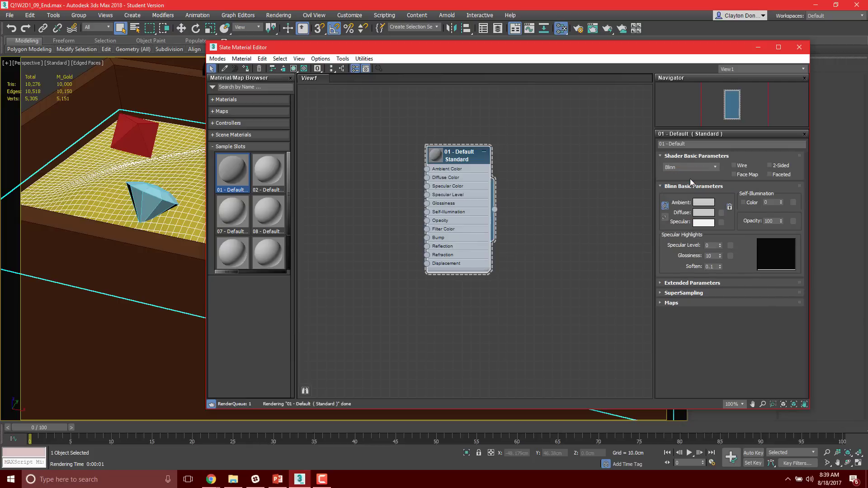
# Try the Anisotropic shader, enlarge the preview on the 01 - Default node, and set the shader back to Blinn.
pyautogui.click(718, 167)
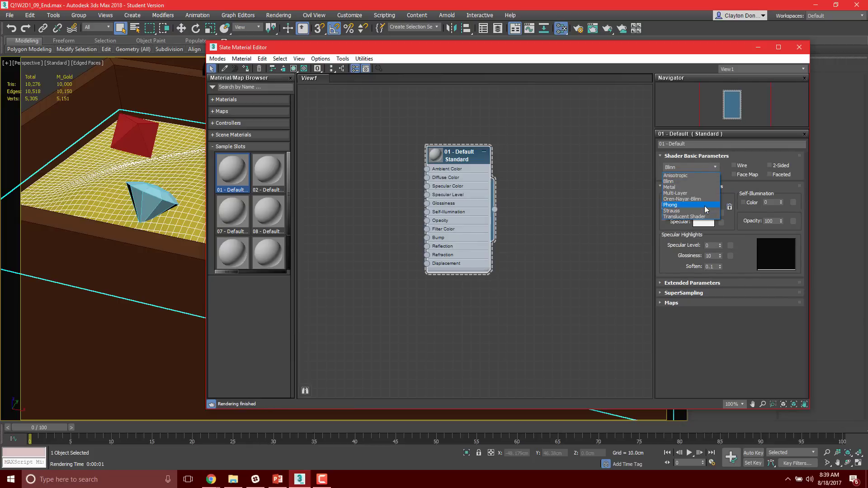
pyautogui.click(701, 175)
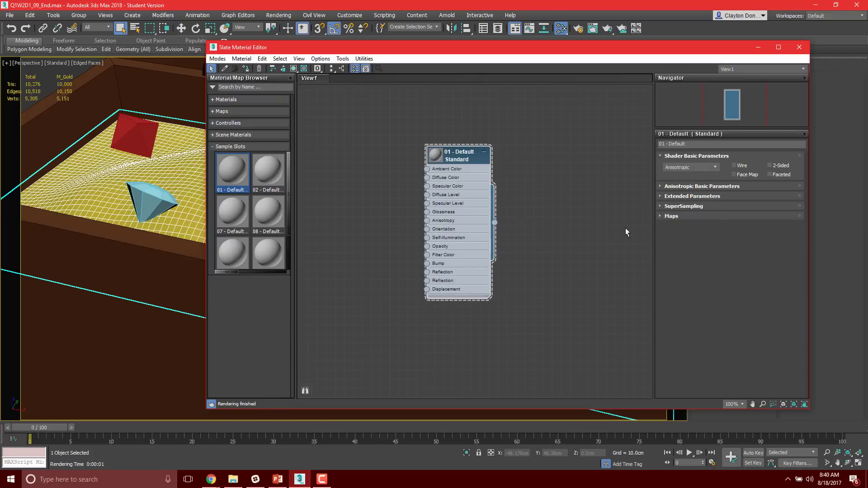
pyautogui.doubleClick(436, 157)
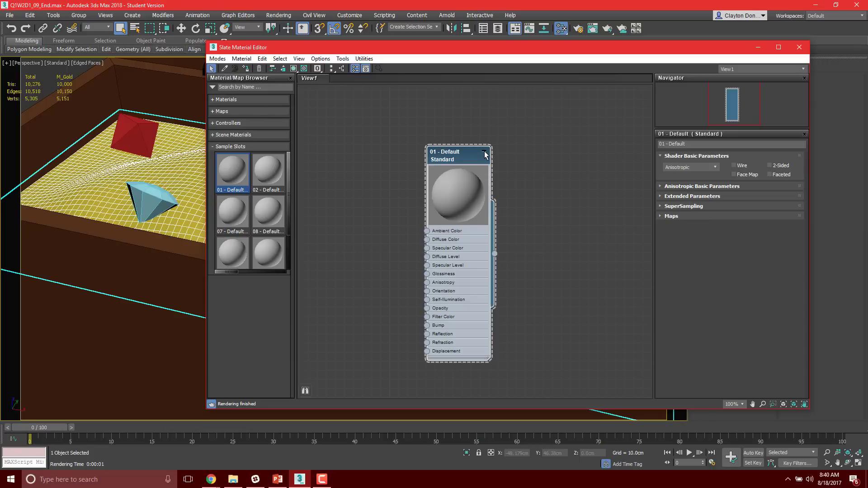
pyautogui.click(716, 169)
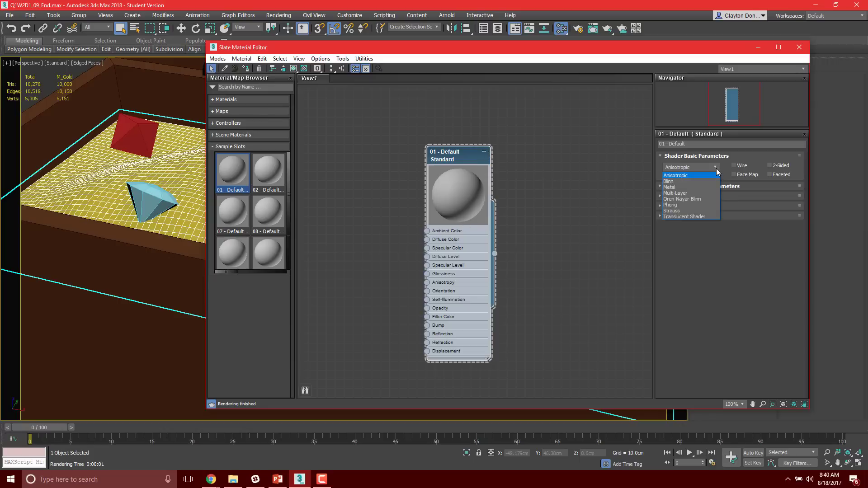
pyautogui.click(693, 182)
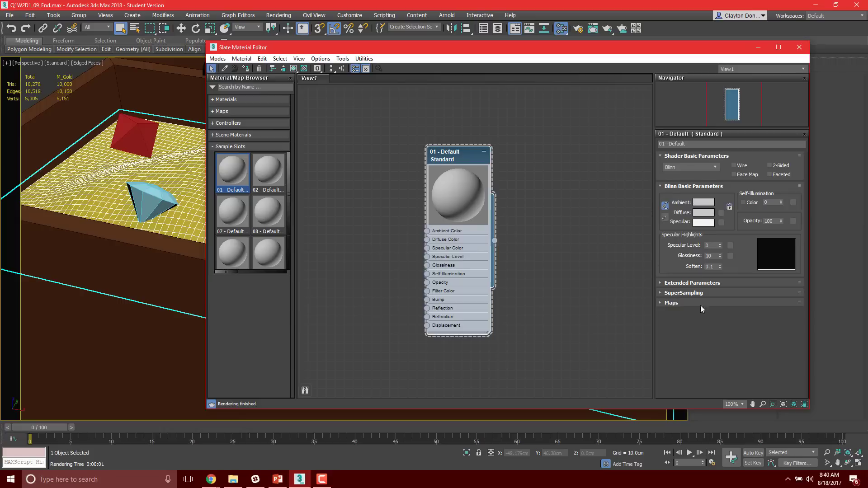
# Assign the 01 - Default material to the gold surface in the chest and render the perspective view to check it.
pyautogui.moveTo(420, 45)
pyautogui.mouseDown()
pyautogui.moveTo(439, 44)
pyautogui.moveTo(420, 53)
pyautogui.mouseUp()
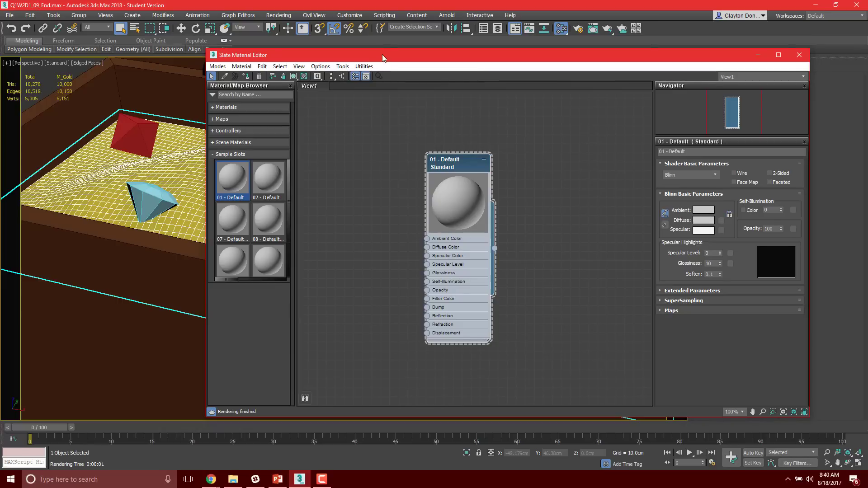
pyautogui.moveTo(383, 54); pyautogui.dragTo(451, 49)
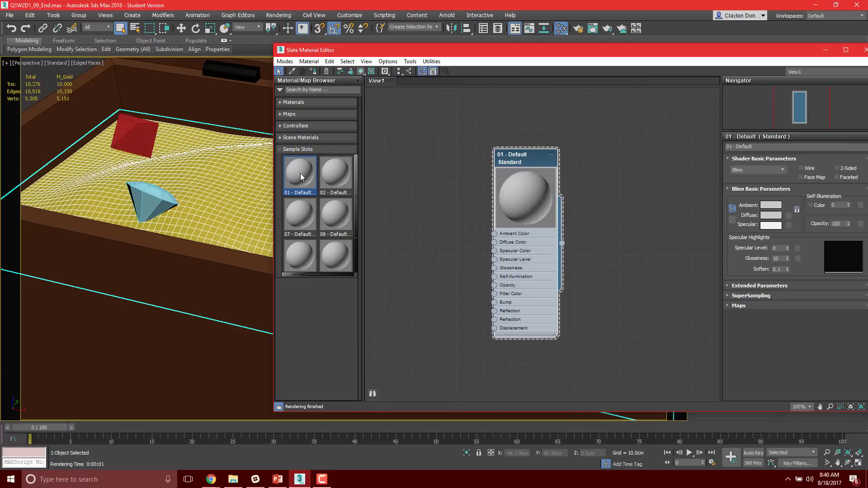
pyautogui.moveTo(300, 173); pyautogui.dragTo(225, 178)
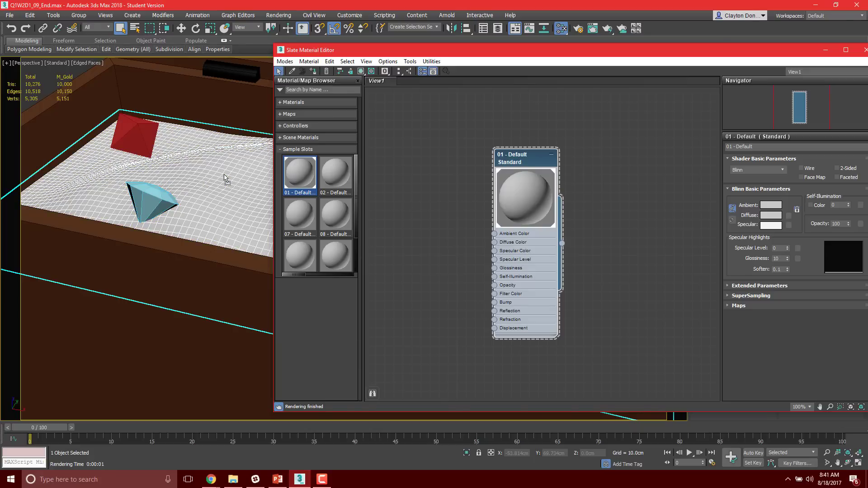
pyautogui.press('F9')
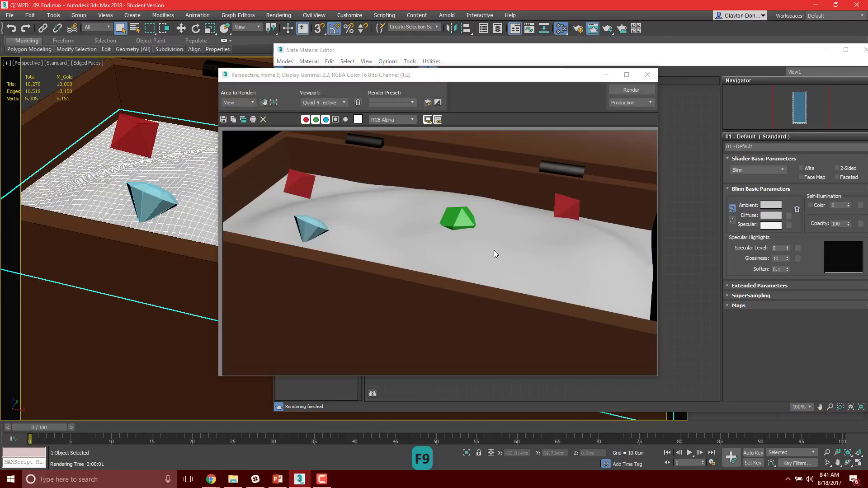
pyautogui.click(645, 77)
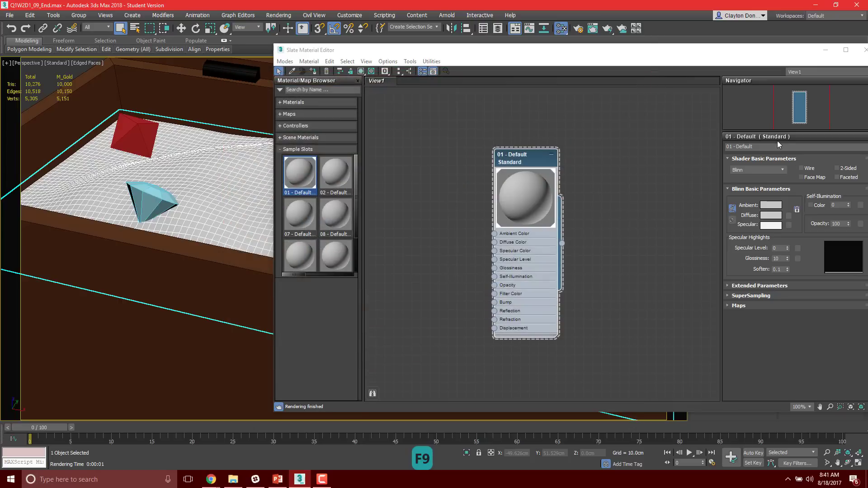
# Set the 01 - Default material's diffuse color to a golden yellow of about red 218, green 176, blue 17.
pyautogui.click(774, 216)
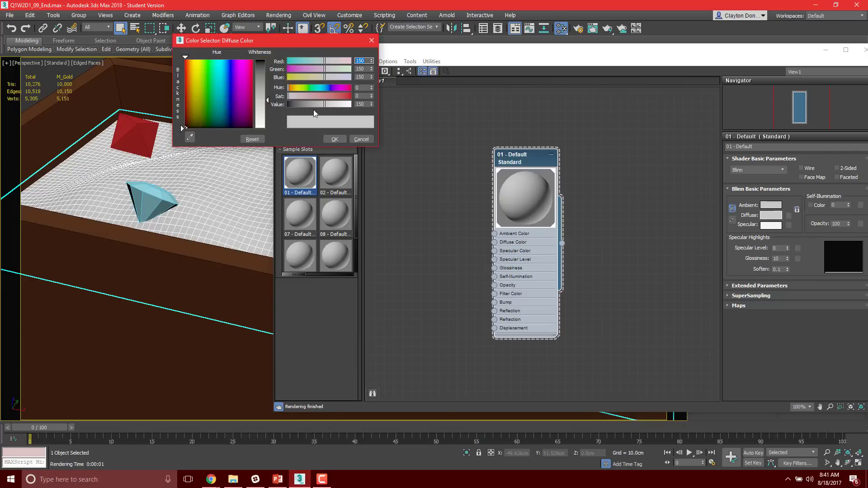
pyautogui.click(208, 73)
pyautogui.moveTo(208, 74); pyautogui.dragTo(199, 60)
pyautogui.click(264, 68)
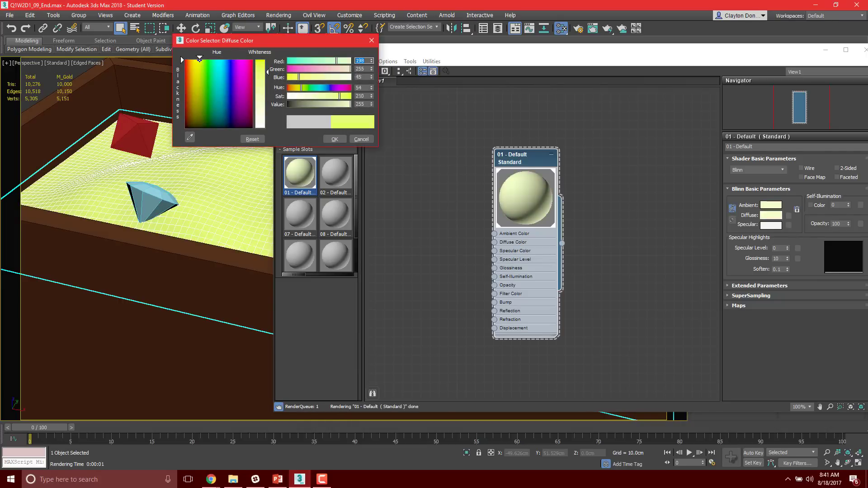
pyautogui.click(331, 102)
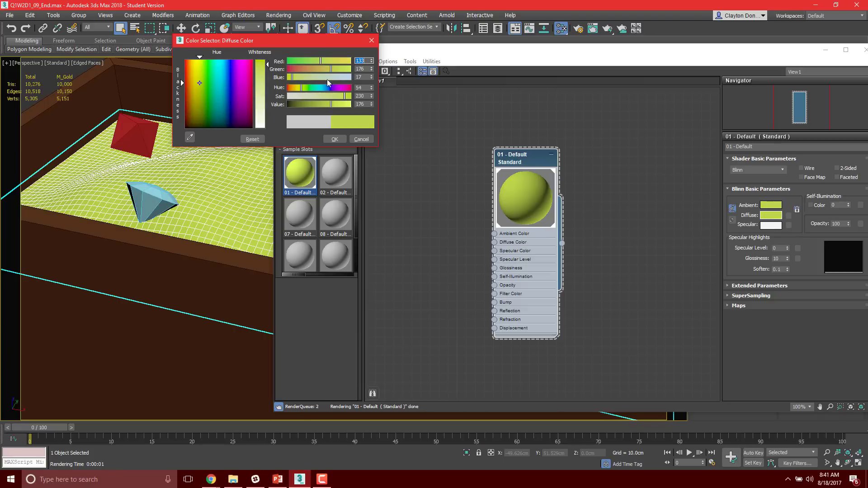
pyautogui.click(342, 62)
pyautogui.click(343, 62)
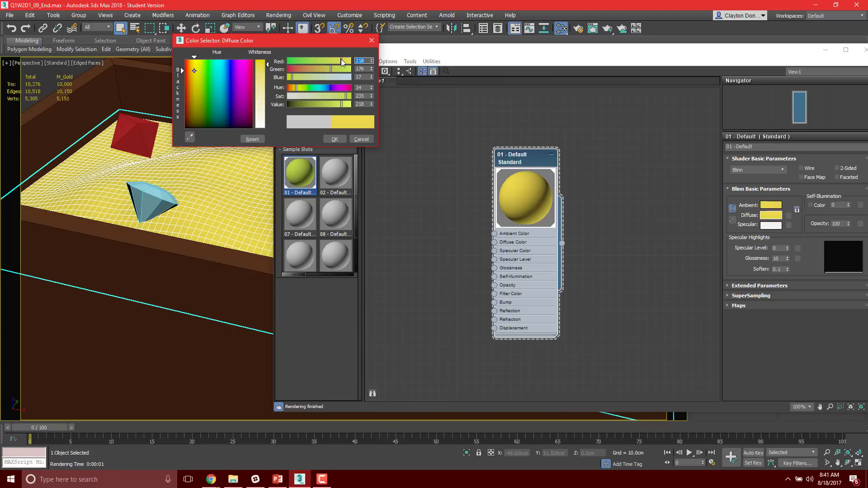
pyautogui.click(335, 138)
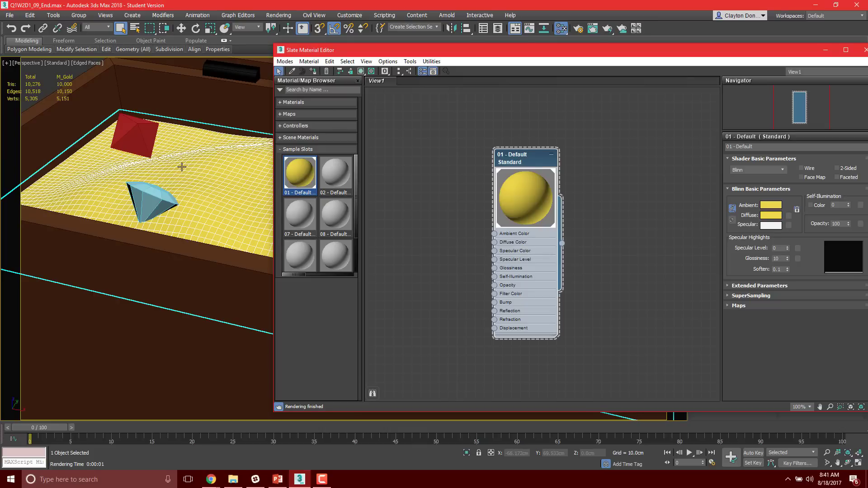
# Render the perspective view to check the golden color, close the render, and toggle the 01 - Default node's preview small and back to large.
pyautogui.press('F9')
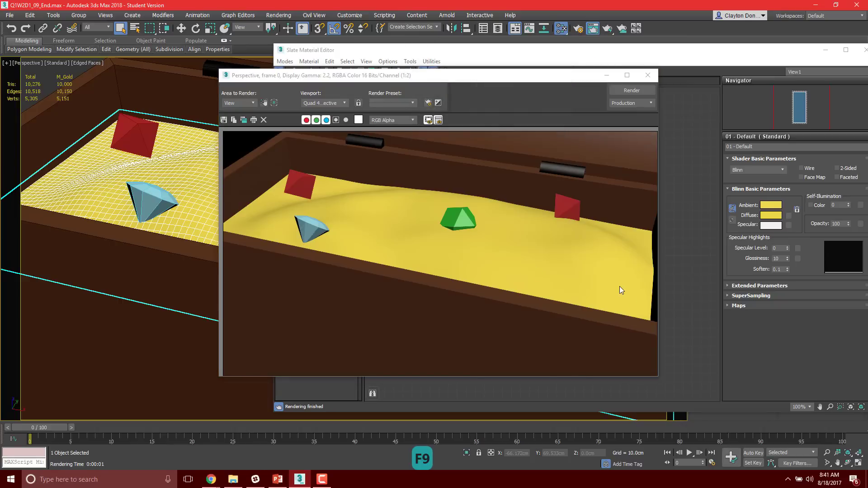
pyautogui.click(648, 75)
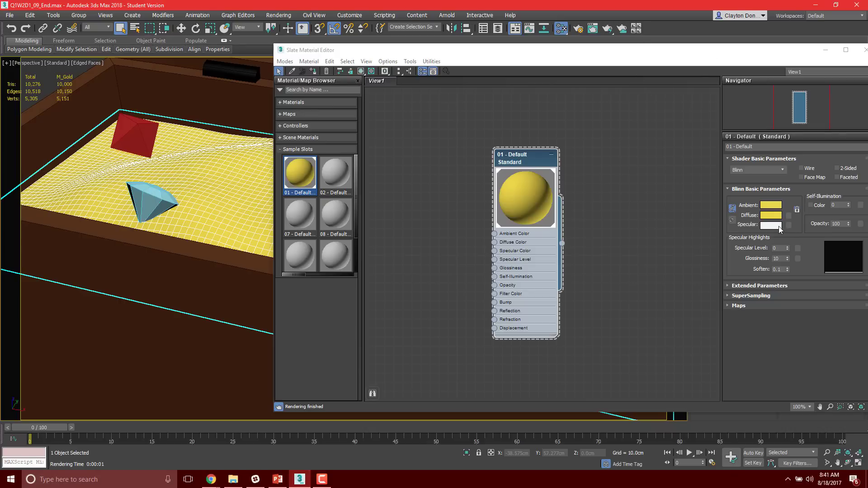
pyautogui.doubleClick(526, 183)
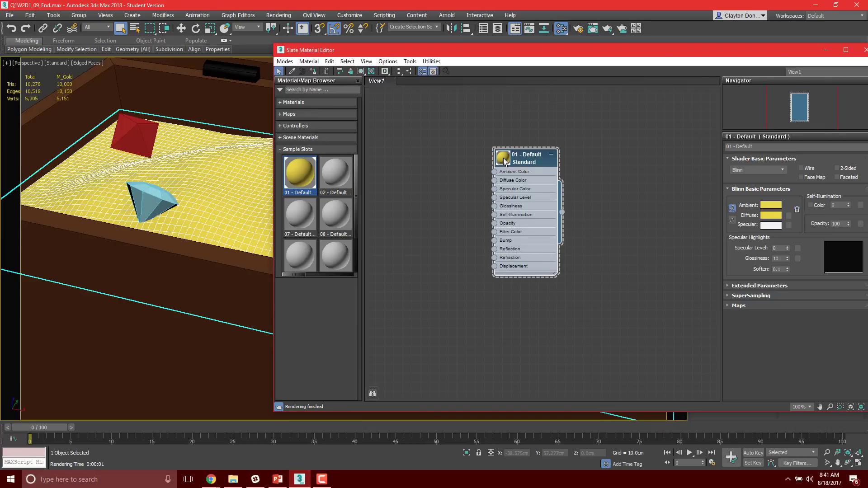
pyautogui.doubleClick(504, 162)
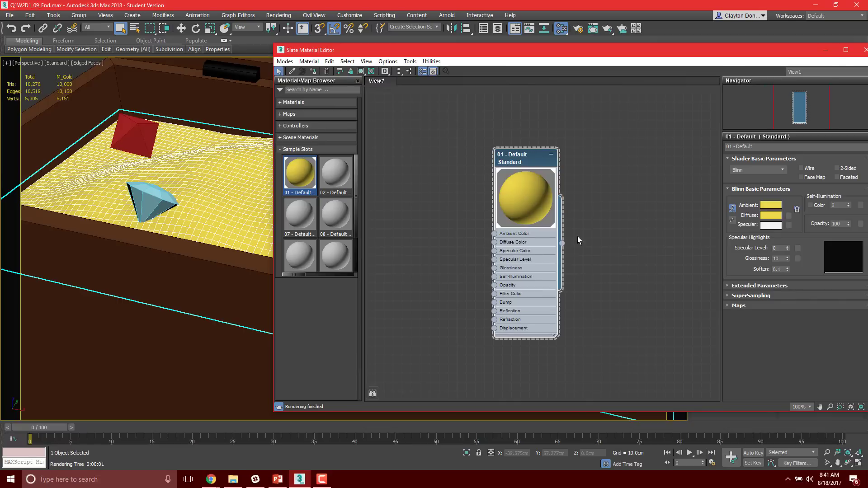
pyautogui.moveTo(555, 227); pyautogui.dragTo(527, 194)
# Set the 01 - Default material's Specular Level to 93 and its Glossiness to 48, after trying Glossiness at 100 and 0.
pyautogui.moveTo(789, 248); pyautogui.dragTo(788, 206)
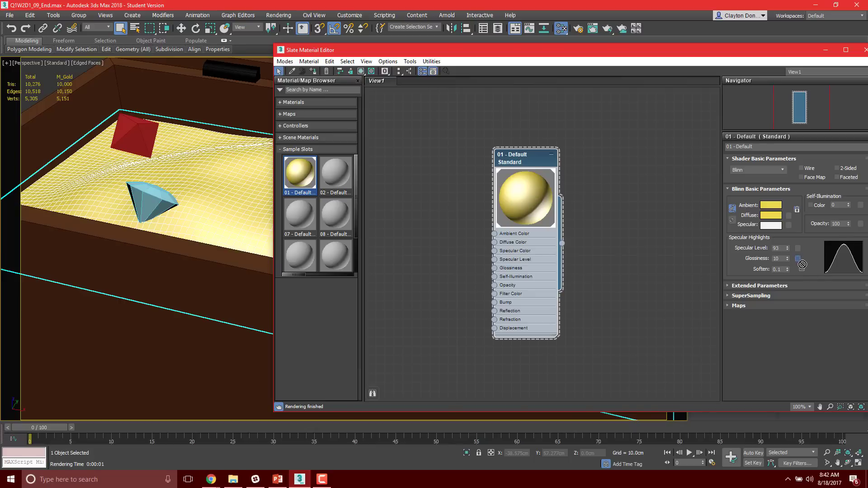
pyautogui.moveTo(787, 258); pyautogui.dragTo(795, 213)
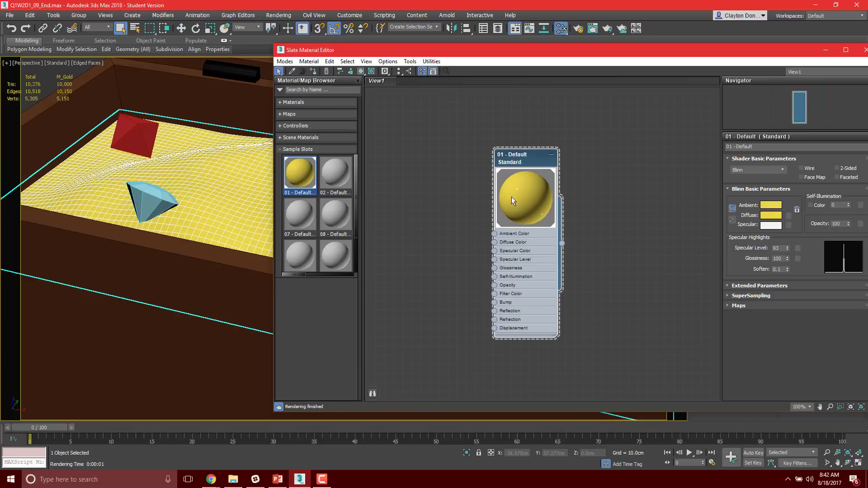
pyautogui.rightClick(787, 258)
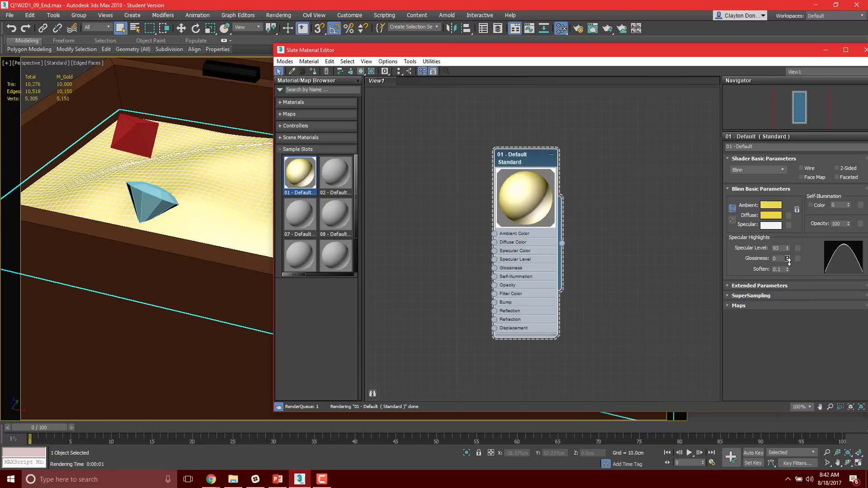
pyautogui.moveTo(785, 281); pyautogui.dragTo(795, 237)
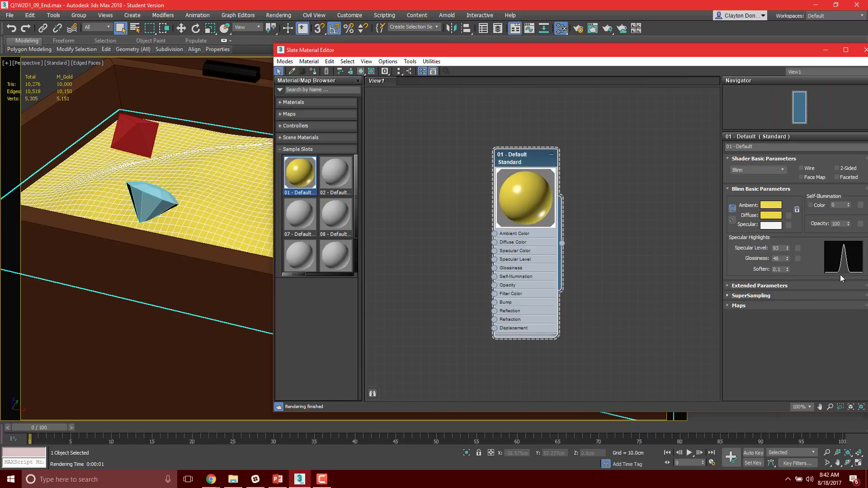
# Set the material's Soften to 0.67 and render the perspective view to check the highlight.
pyautogui.moveTo(787, 270); pyautogui.dragTo(779, 231)
pyautogui.moveTo(787, 270); pyautogui.dragTo(786, 276)
pyautogui.press('F9')
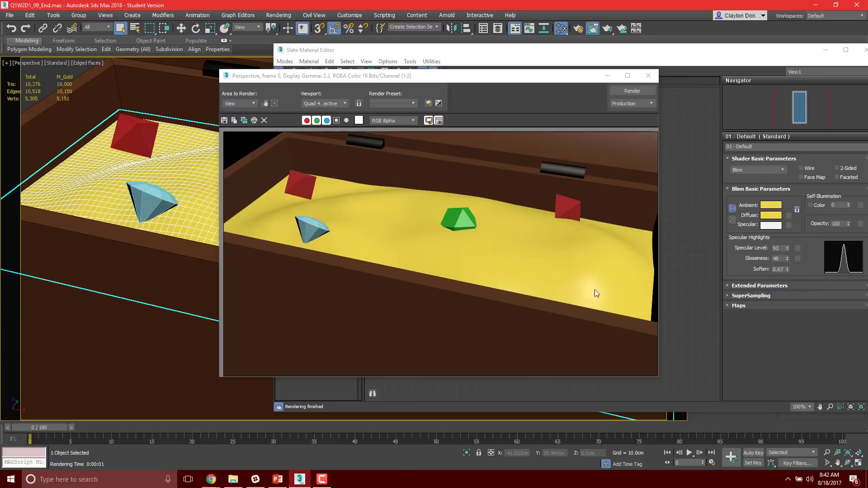
# Try Glossiness 72 with a test render, and set it to 0 with another render for comparison.
pyautogui.moveTo(787, 257); pyautogui.dragTo(788, 247)
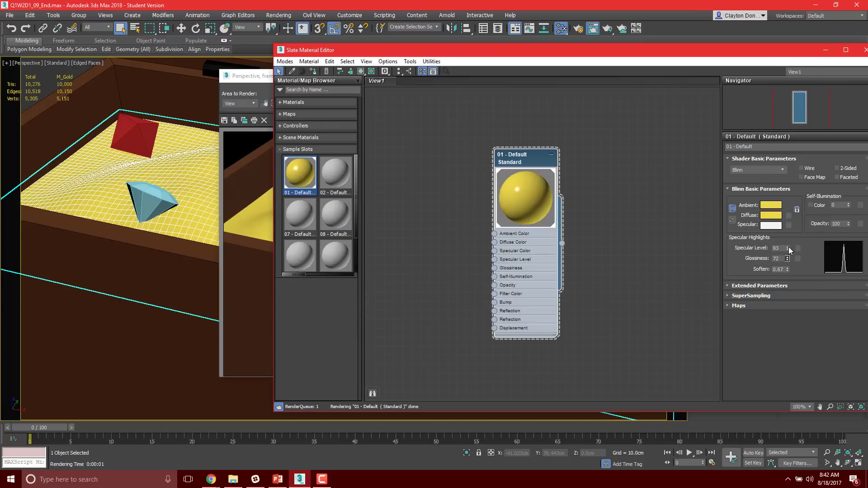
pyautogui.press('F9')
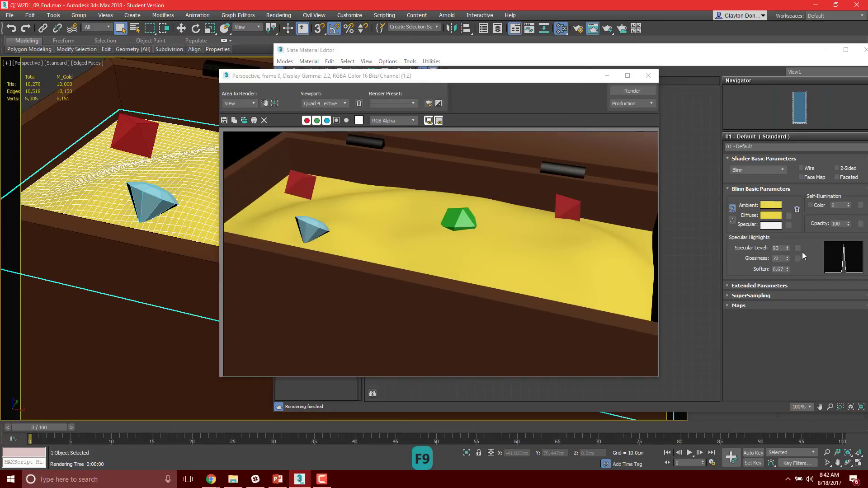
pyautogui.moveTo(797, 258); pyautogui.dragTo(814, 261)
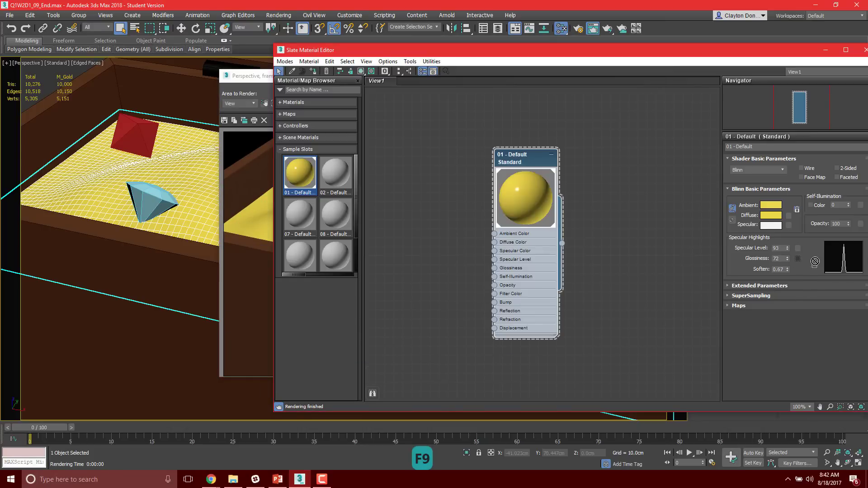
pyautogui.rightClick(787, 259)
pyautogui.press('F9')
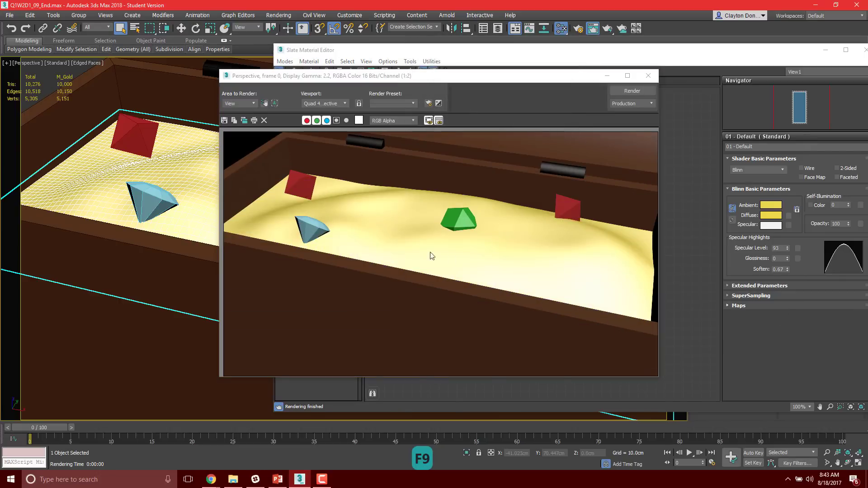
# Try the Faceted option on the 01 - Default material and render the gold, including a close-up of its surface.
pyautogui.click(837, 177)
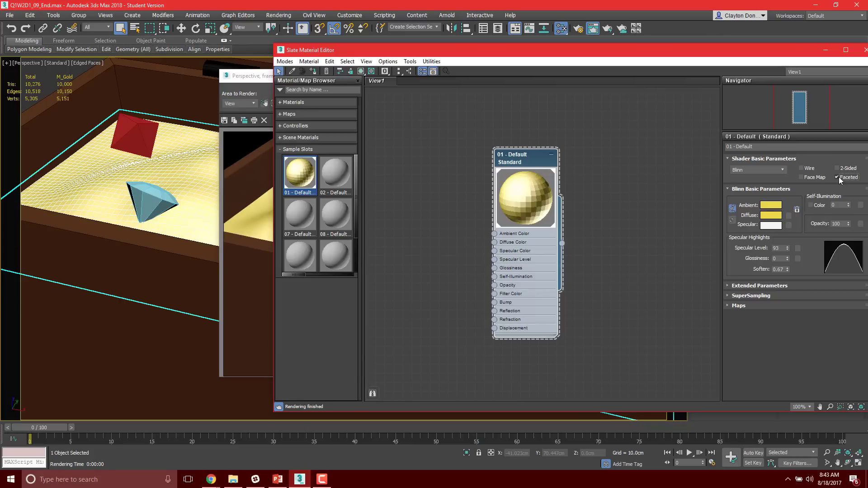
pyautogui.press('F9')
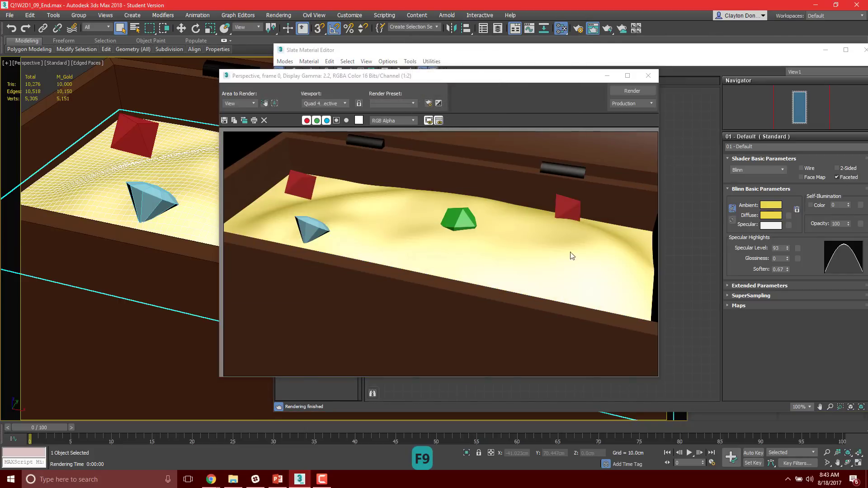
pyautogui.scroll(3, 137, 222)
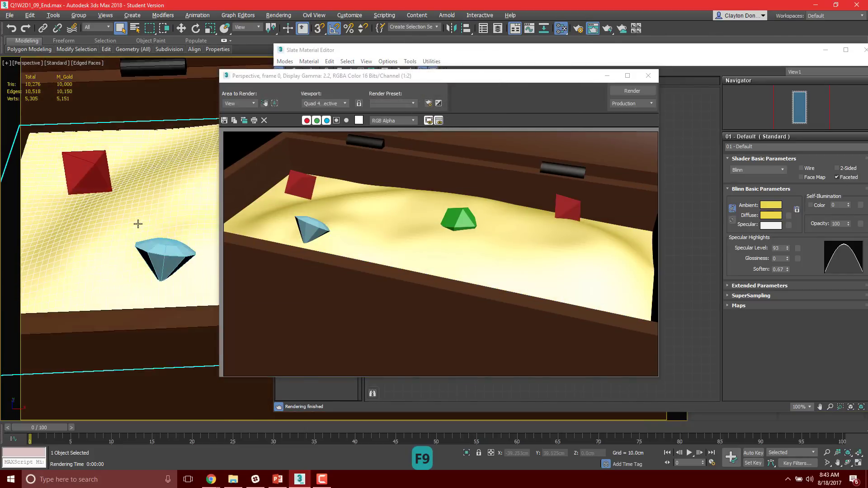
pyautogui.scroll(10, 138, 224)
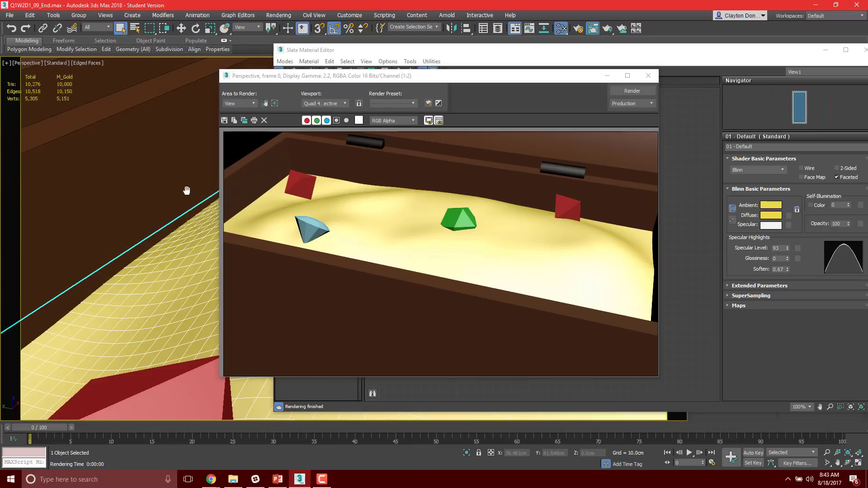
pyautogui.scroll(6, 174, 196)
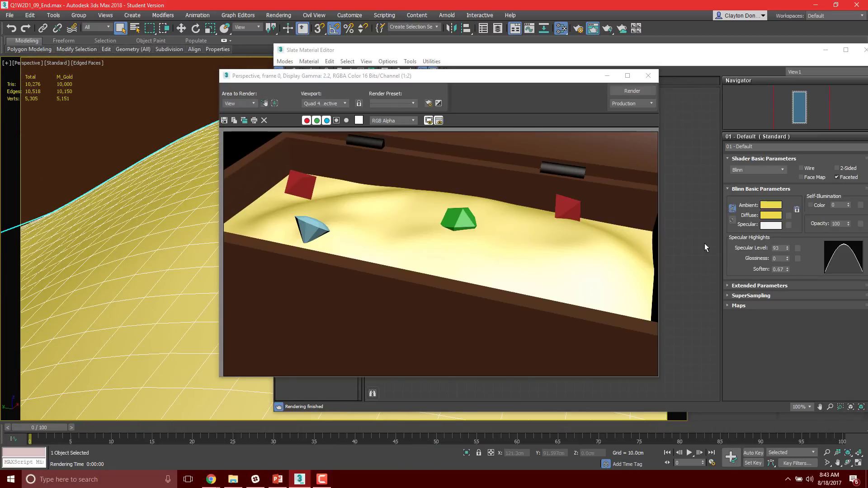
pyautogui.click(640, 92)
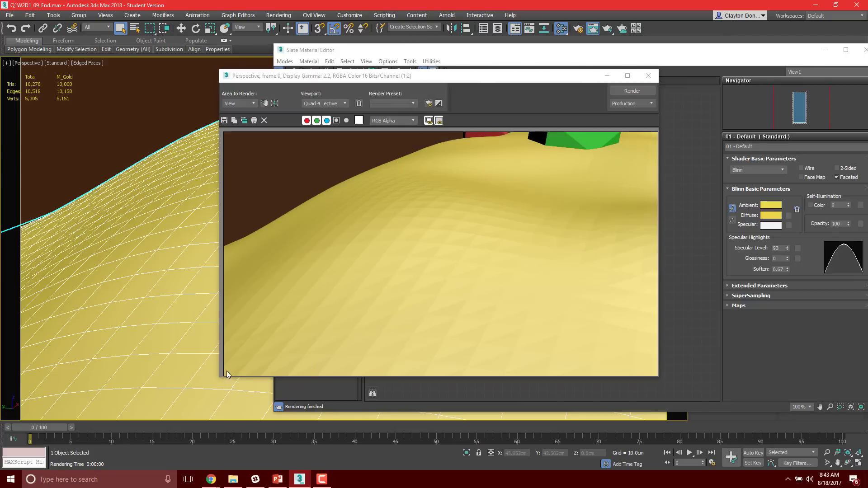
# Move and close the render window, and reposition the Slate Material Editor so its parameters are fully visible.
pyautogui.moveTo(659, 347); pyautogui.dragTo(705, 347)
pyautogui.moveTo(619, 325); pyautogui.dragTo(655, 325)
pyautogui.moveTo(484, 76); pyautogui.dragTo(350, 70)
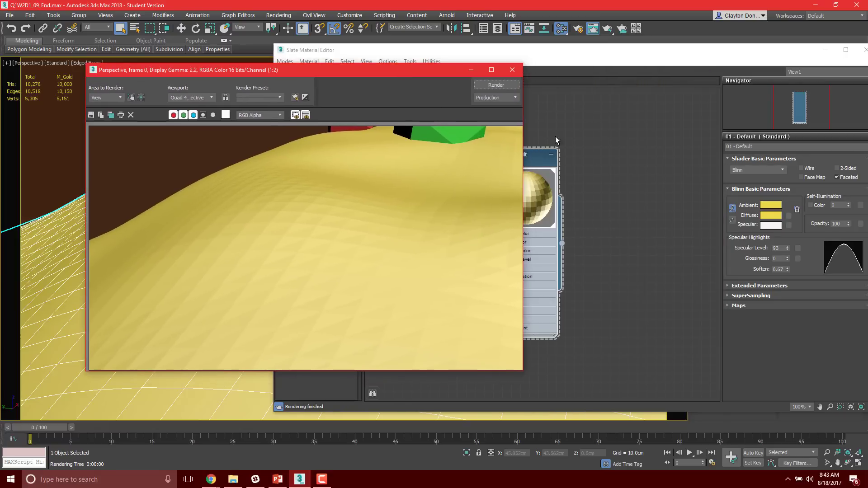
pyautogui.click(511, 70)
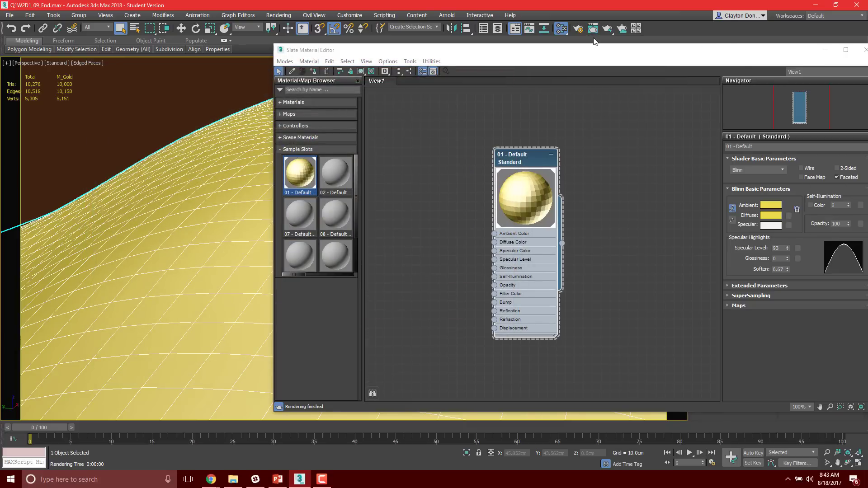
pyautogui.moveTo(614, 49); pyautogui.dragTo(456, 49)
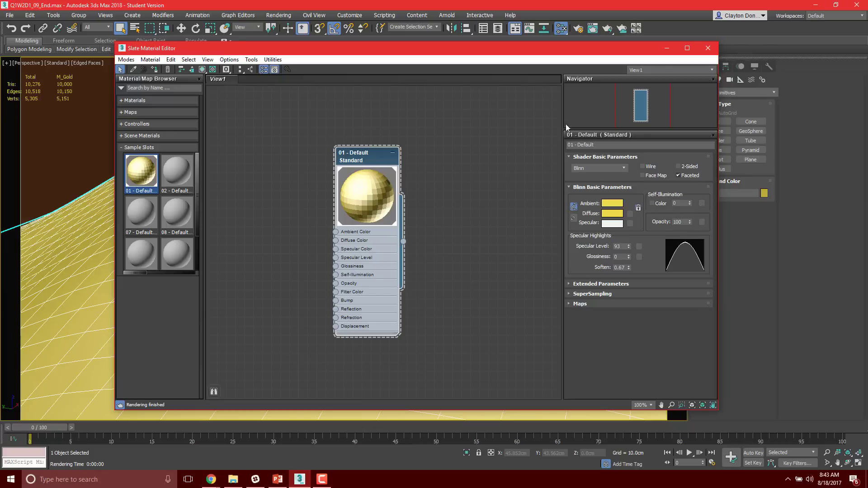
pyautogui.moveTo(560, 54); pyautogui.dragTo(612, 43)
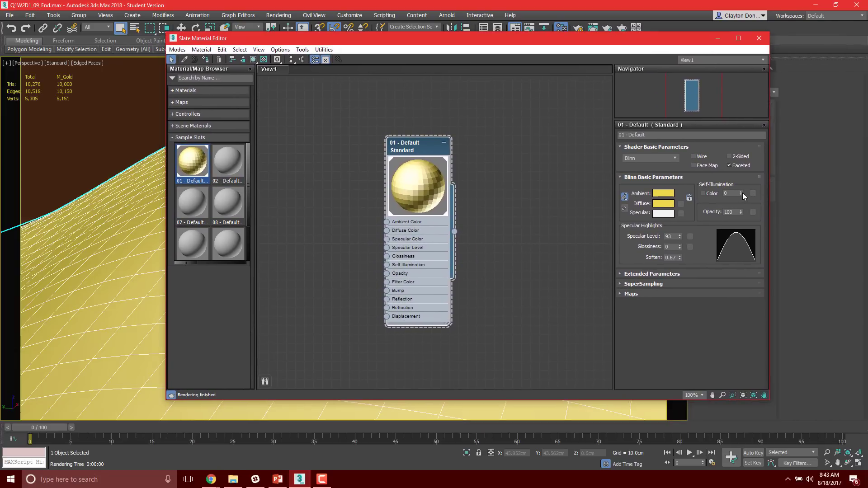
# Try Self-Illumination 100 on the gold material with Faceted turned off, and render the close-up.
pyautogui.moveTo(742, 193); pyautogui.dragTo(742, 172)
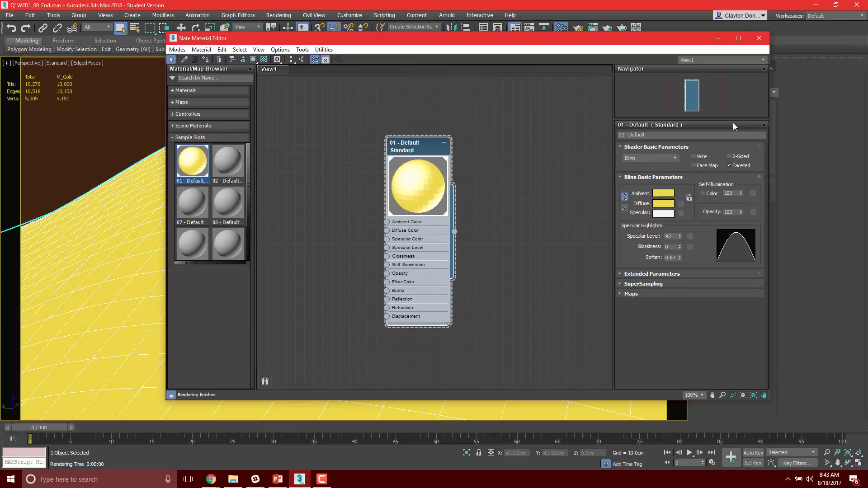
pyautogui.click(729, 166)
pyautogui.click(729, 165)
pyautogui.press('F9')
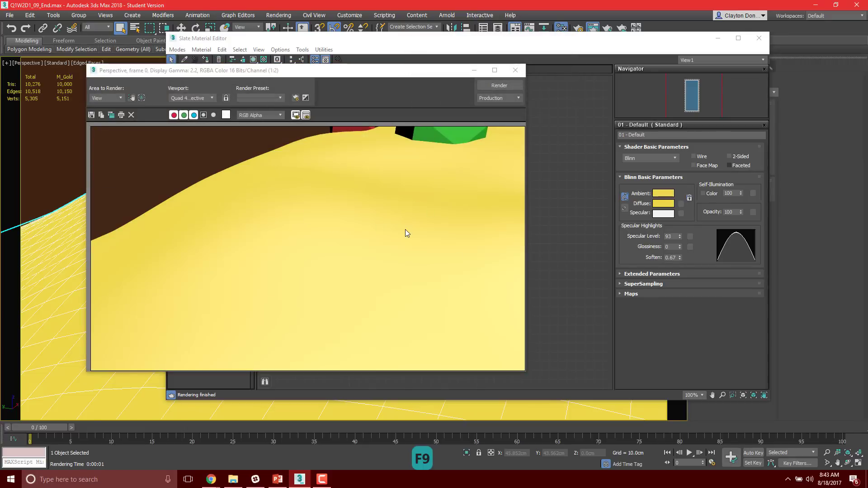
# Render the whole chest with the self-illuminated gold, close the render, and reset Self-Illumination to 0.
pyautogui.scroll(-6, 81, 296)
pyautogui.moveTo(71, 299); pyautogui.dragTo(102, 296, button='middle')
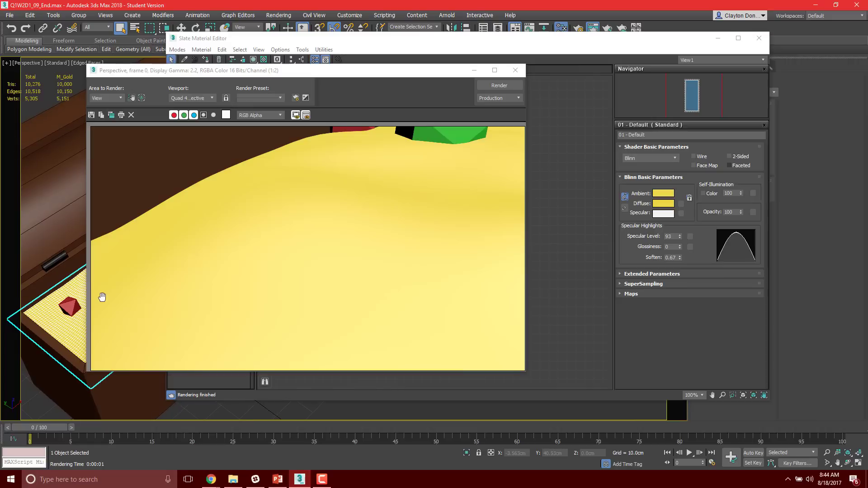
pyautogui.press('F9')
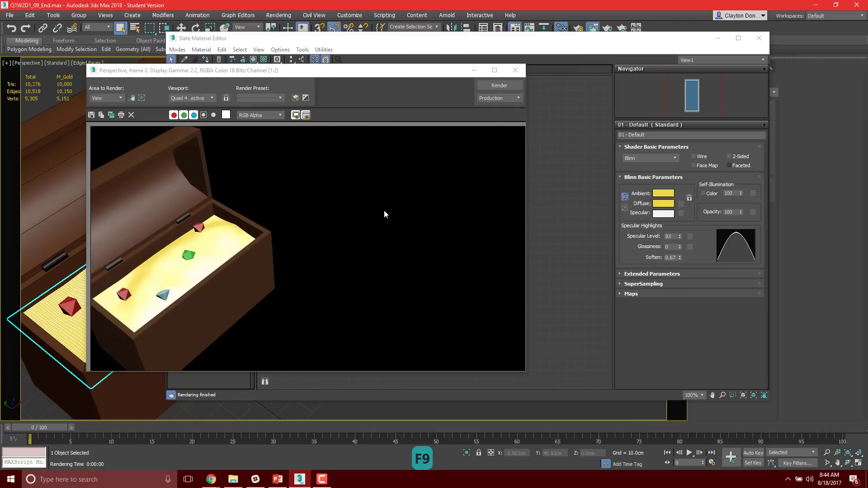
pyautogui.click(516, 71)
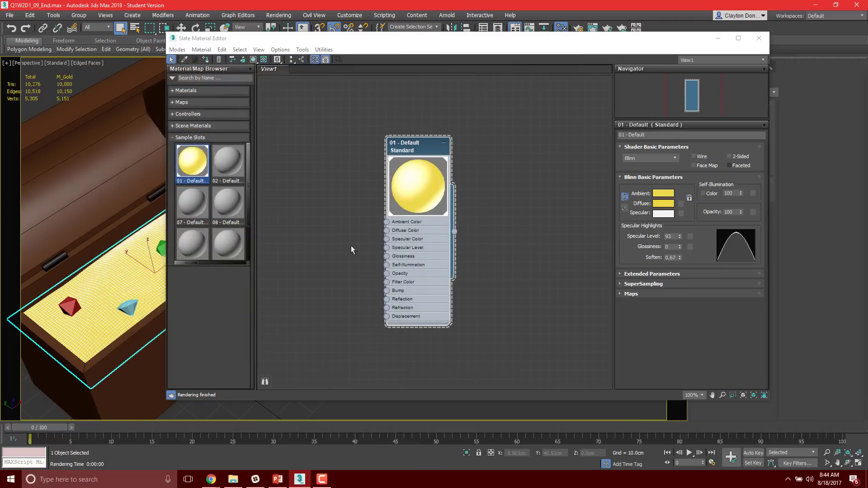
pyautogui.rightClick(742, 191)
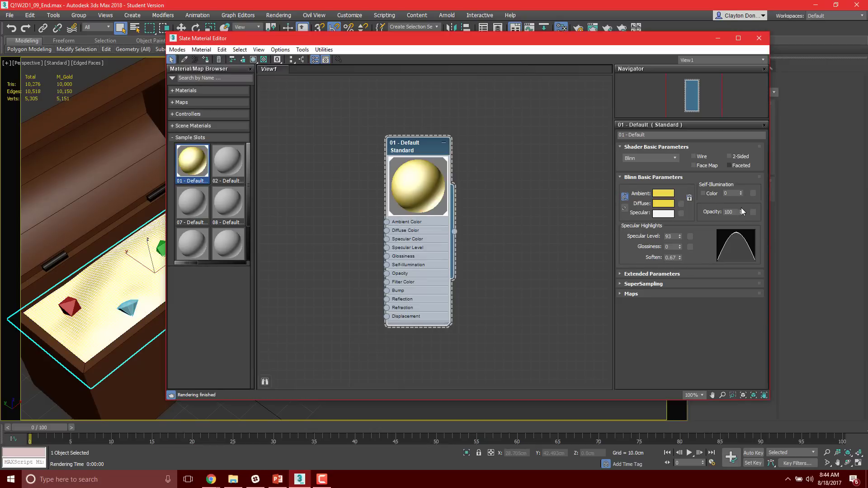
# Lower the gold material's Opacity to 72 and on to 0, and render the chest.
pyautogui.moveTo(741, 212); pyautogui.dragTo(743, 228)
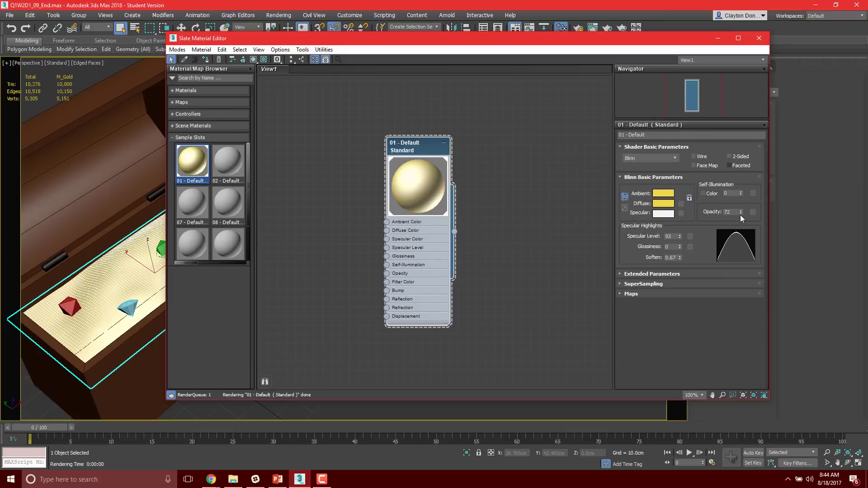
pyautogui.rightClick(741, 213)
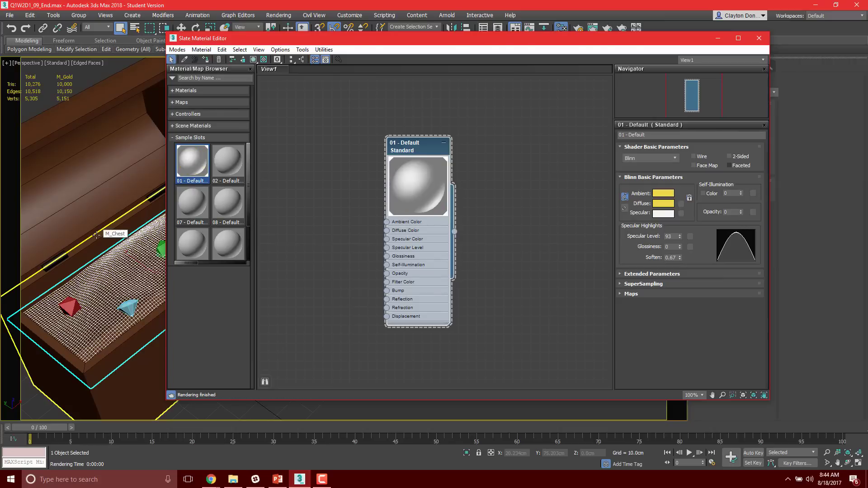
pyautogui.press('F9')
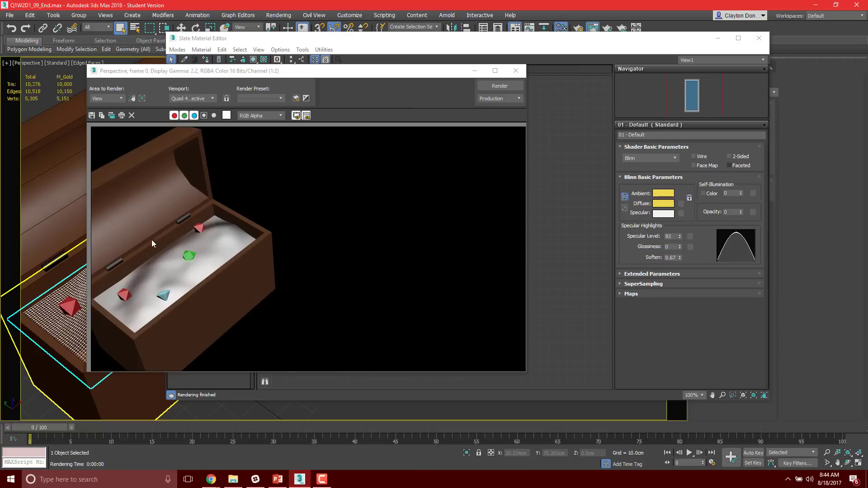
# Render the transparent gold with Specular Level at 0, and raise Specular Level to about 27.
pyautogui.click(680, 237)
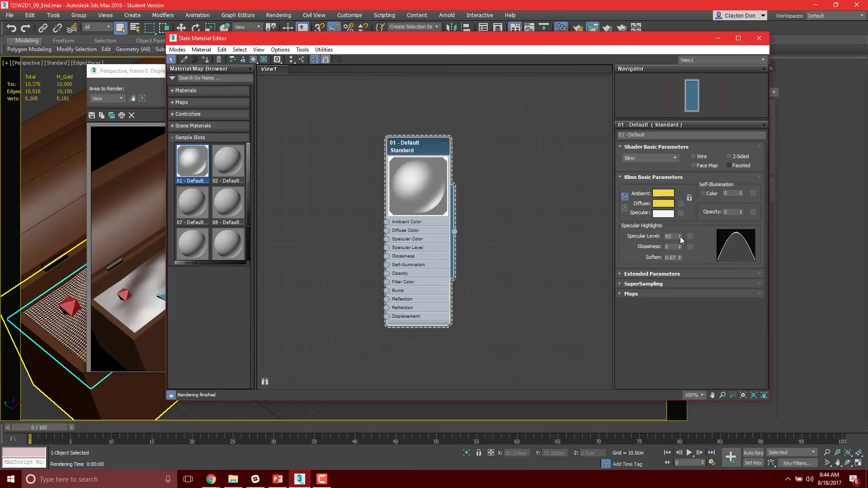
pyautogui.rightClick(679, 236)
pyautogui.press('F9')
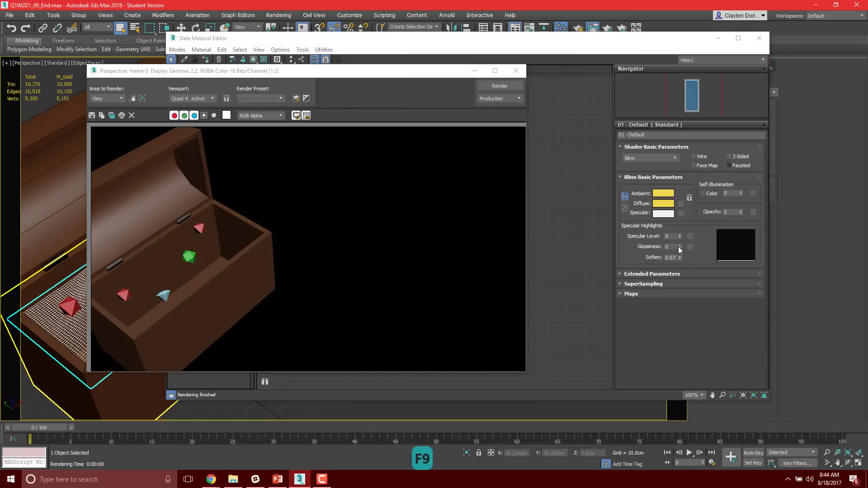
pyautogui.moveTo(680, 236); pyautogui.dragTo(683, 224)
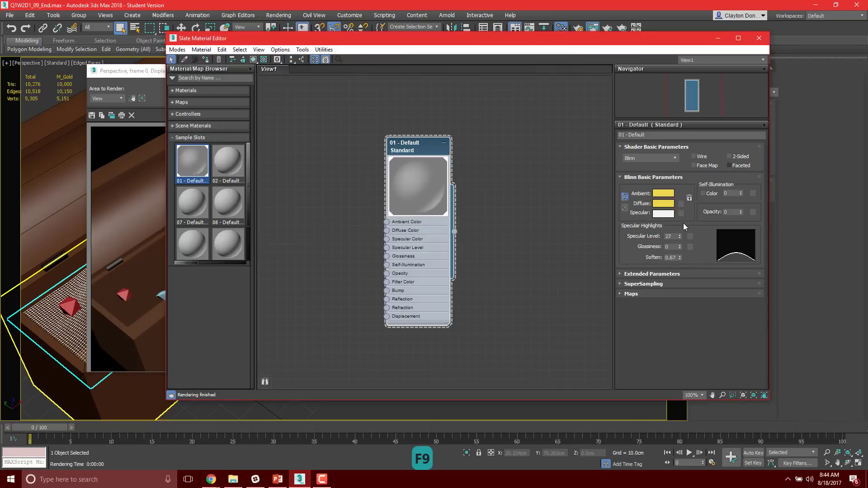
# Render the fully transparent gold, raise its Opacity to 21, and render it again.
pyautogui.press('F9')
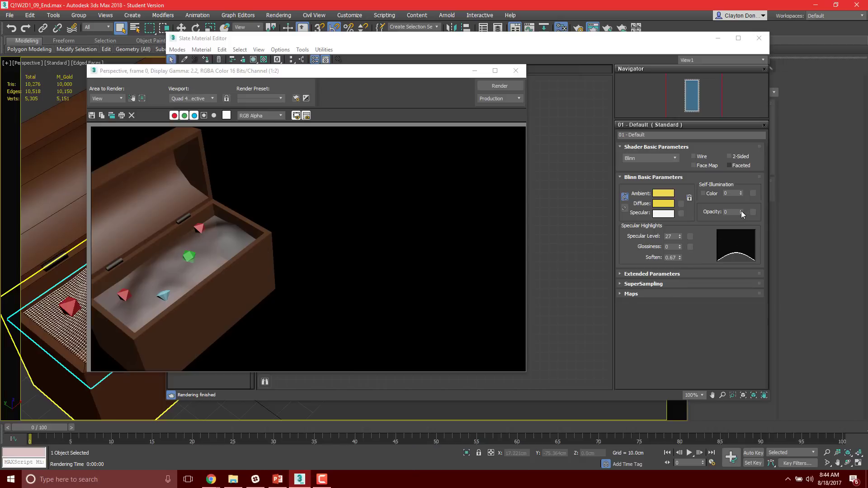
pyautogui.moveTo(741, 211); pyautogui.dragTo(744, 201)
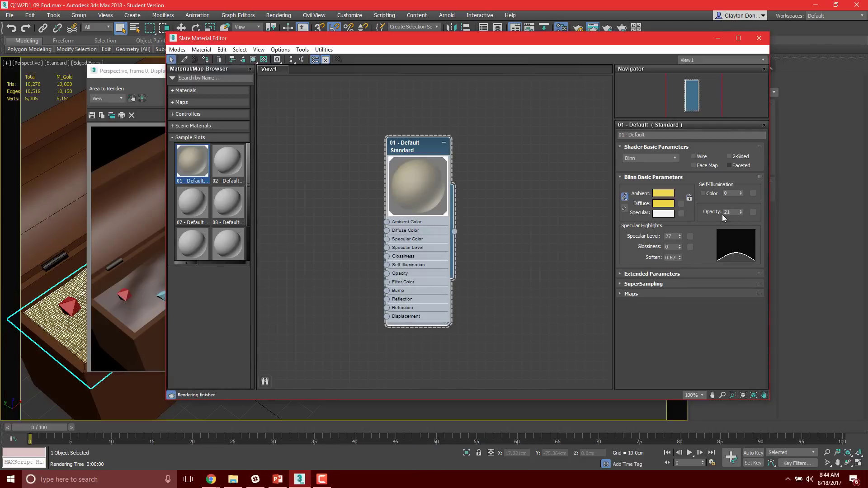
pyautogui.press('F9')
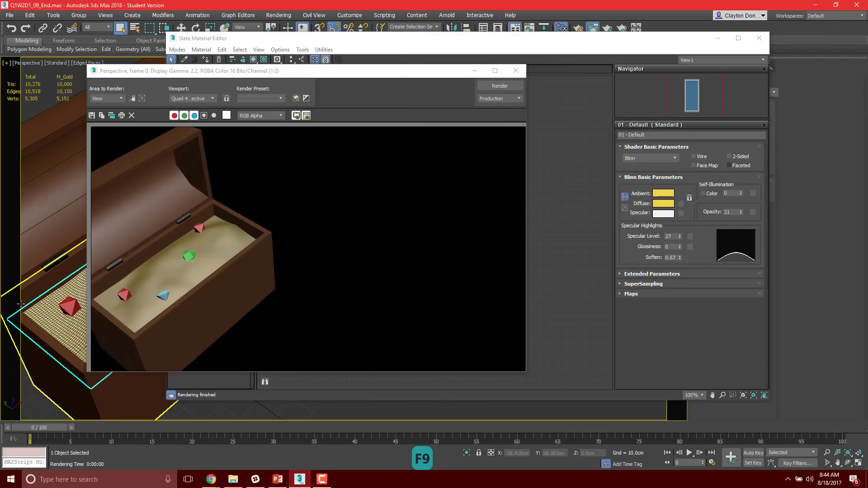
# Deselect the gold, close the old render, and render a closer view of the chest with the semi-transparent gold.
pyautogui.moveTo(33, 300); pyautogui.dragTo(248, 261, button='middle')
pyautogui.scroll(2, 249, 260)
pyautogui.scroll(-3, 248, 260)
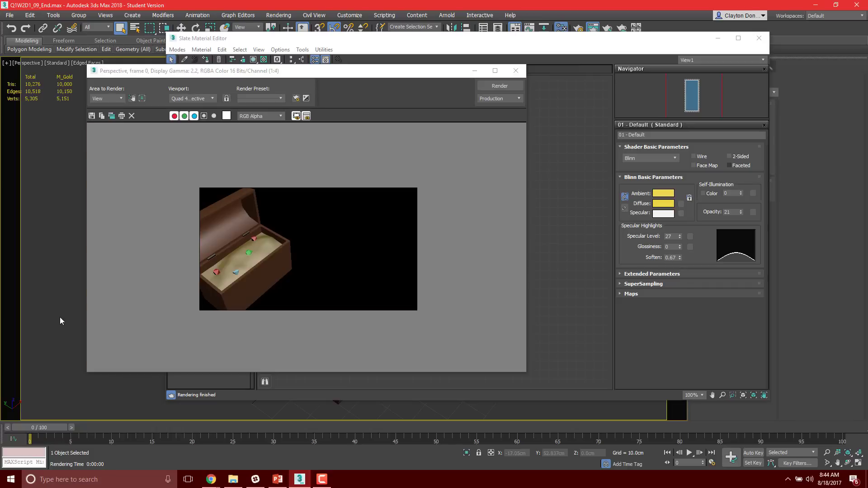
pyautogui.click(56, 320)
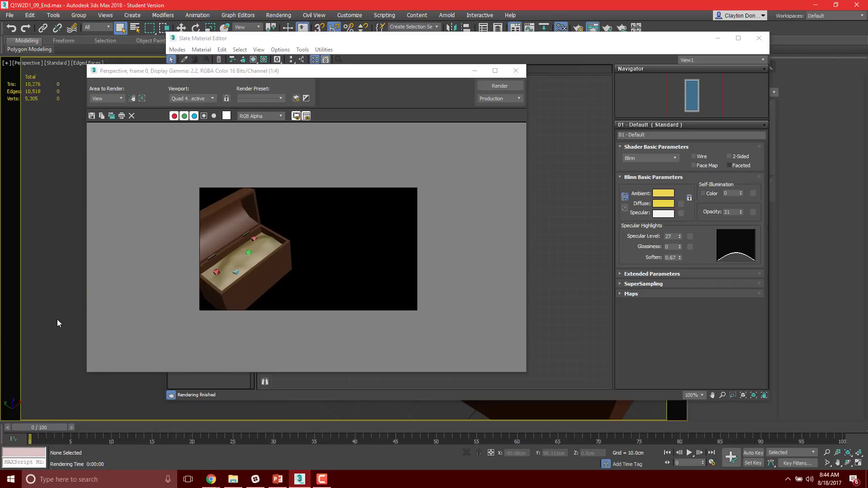
pyautogui.click(516, 70)
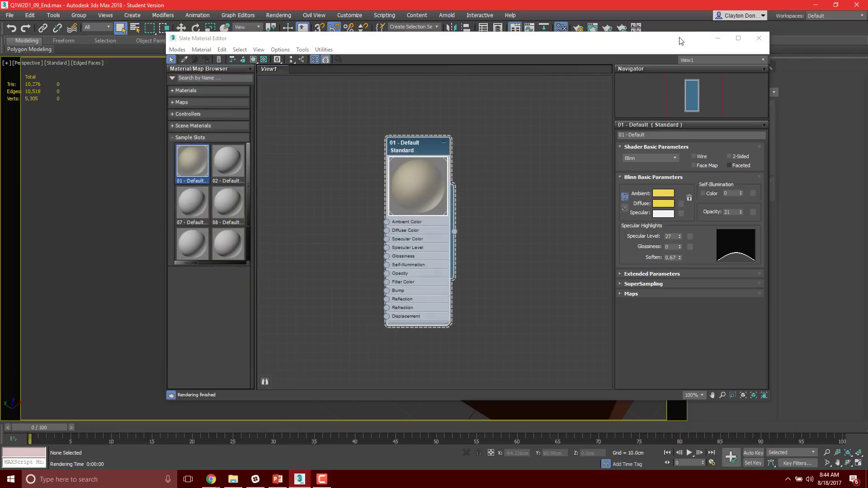
pyautogui.moveTo(664, 38); pyautogui.dragTo(658, 410)
pyautogui.moveTo(282, 277); pyautogui.dragTo(341, 288, button='middle')
pyautogui.keyDown('alt'); pyautogui.moveTo(448, 220); pyautogui.dragTo(436, 217, button='middle'); pyautogui.keyUp('alt')
pyautogui.moveTo(436, 217); pyautogui.dragTo(474, 174, button='middle')
pyautogui.press('F9')
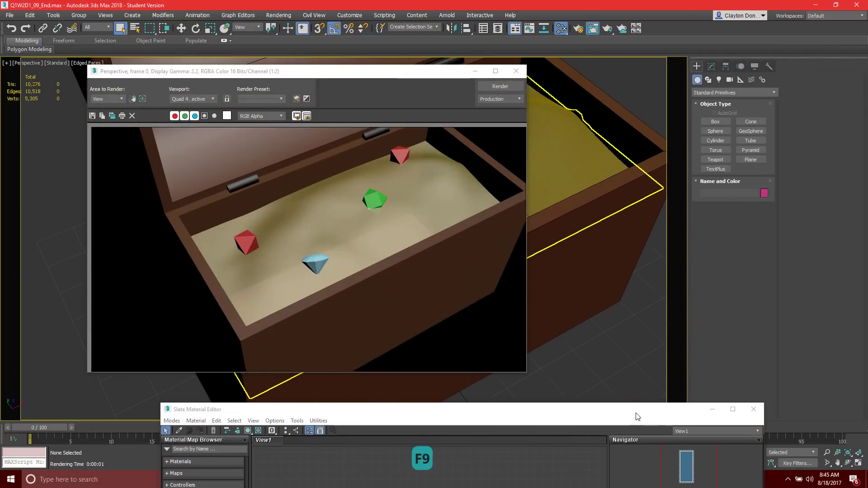
# Set the gold material's Opacity to 100 and look through its Extended Parameters, SuperSampling and Maps settings.
pyautogui.moveTo(635, 412); pyautogui.dragTo(632, 71)
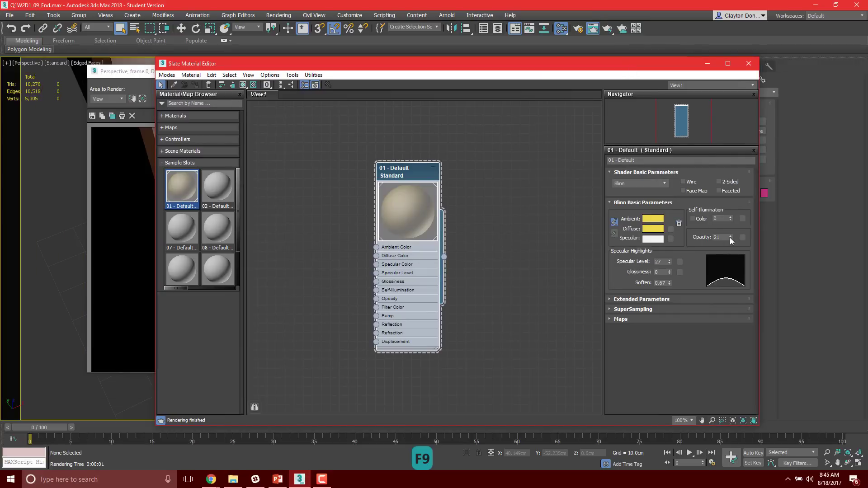
pyautogui.moveTo(729, 237); pyautogui.dragTo(729, 194)
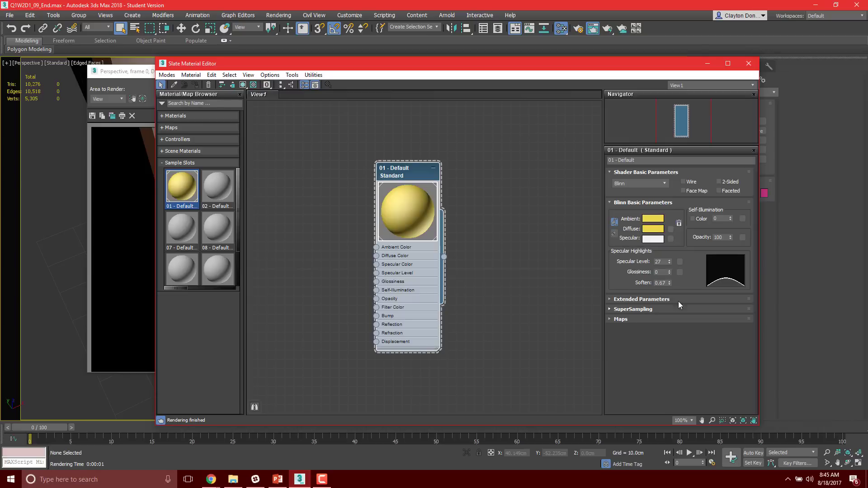
pyautogui.click(611, 299)
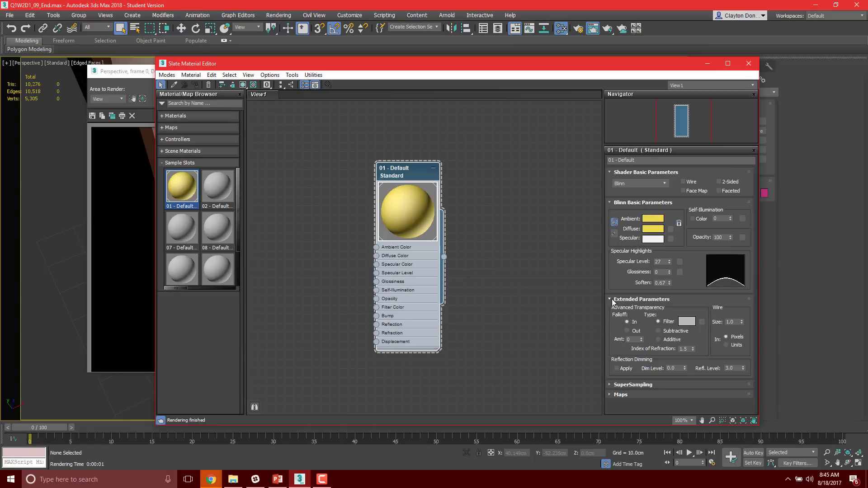
pyautogui.click(612, 300)
pyautogui.click(609, 309)
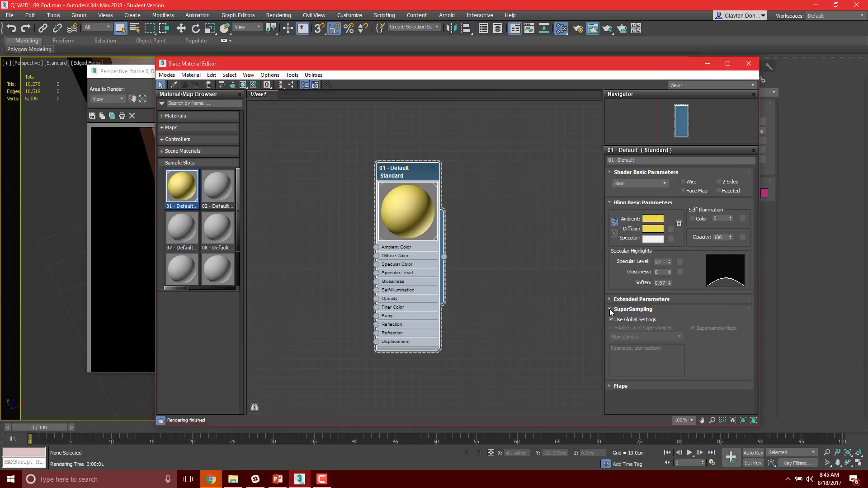
pyautogui.click(609, 309)
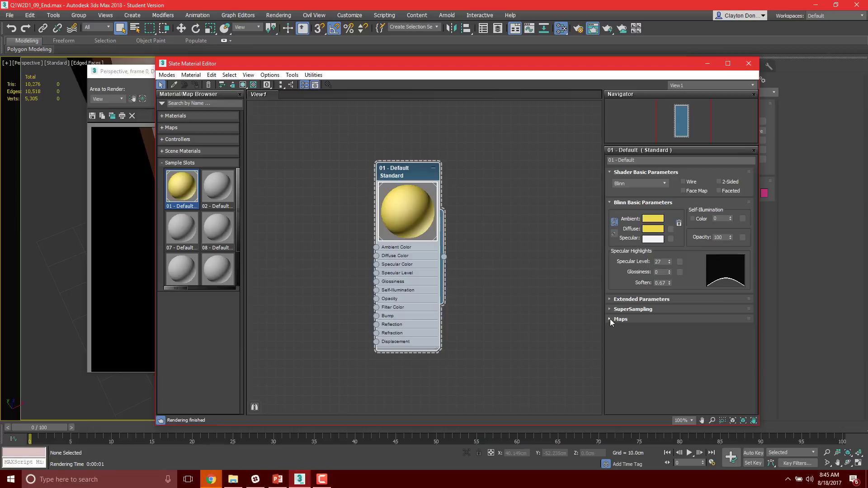
pyautogui.click(610, 318)
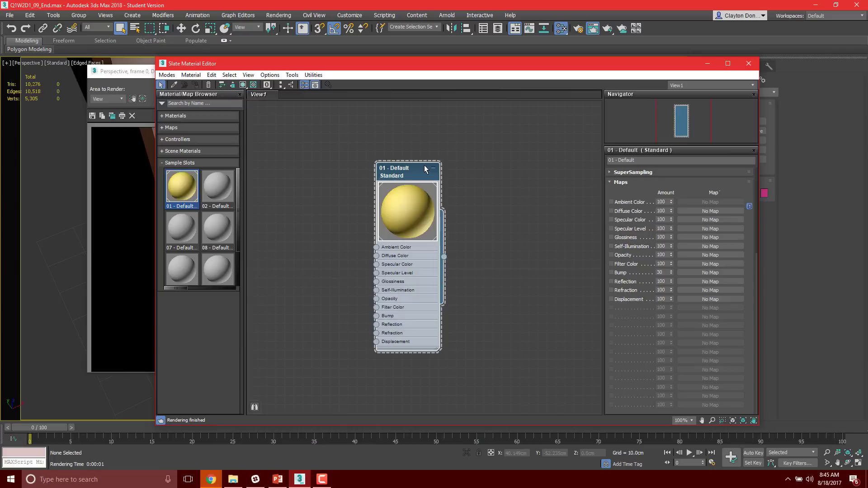
# Set the gold material's Diffuse color to dark grey with Red, Green and Blue at 17.
pyautogui.moveTo(456, 68); pyautogui.dragTo(427, 60)
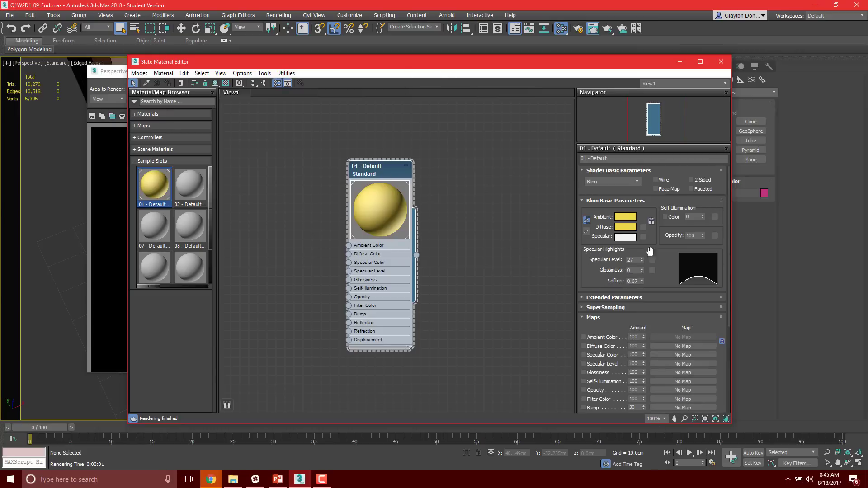
pyautogui.click(630, 227)
pyautogui.moveTo(194, 77); pyautogui.dragTo(251, 128)
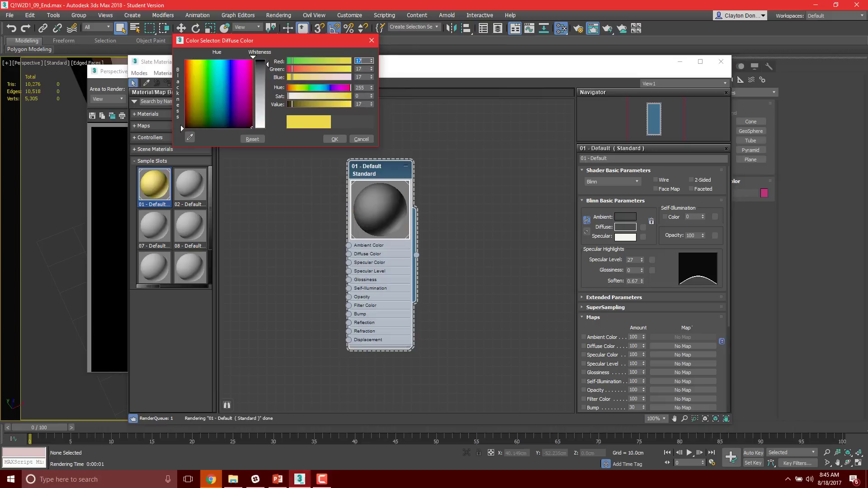
pyautogui.click(335, 139)
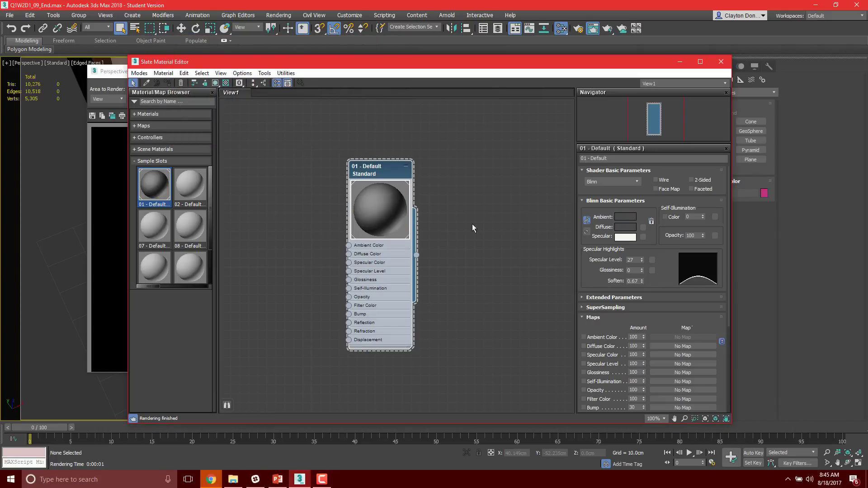
# Add a Bitmap map from the General maps beside the gold material's node.
pyautogui.moveTo(433, 68); pyautogui.dragTo(561, 47)
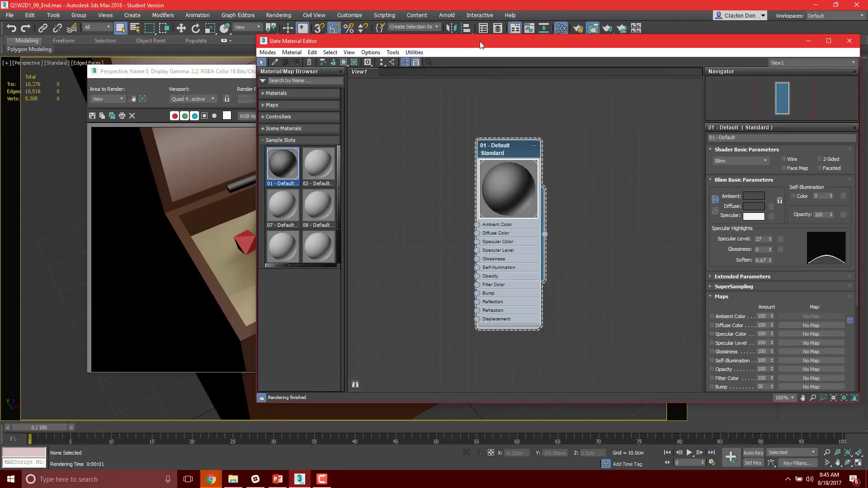
pyautogui.moveTo(482, 41); pyautogui.dragTo(477, 30)
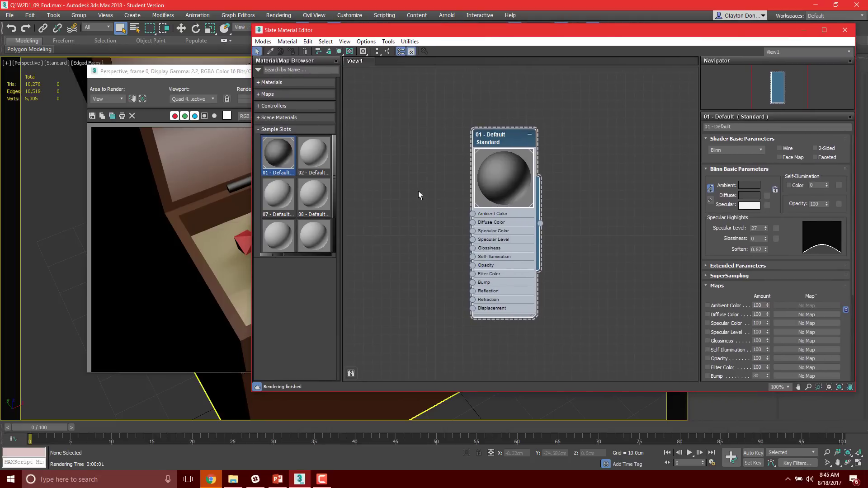
pyautogui.rightClick(392, 199)
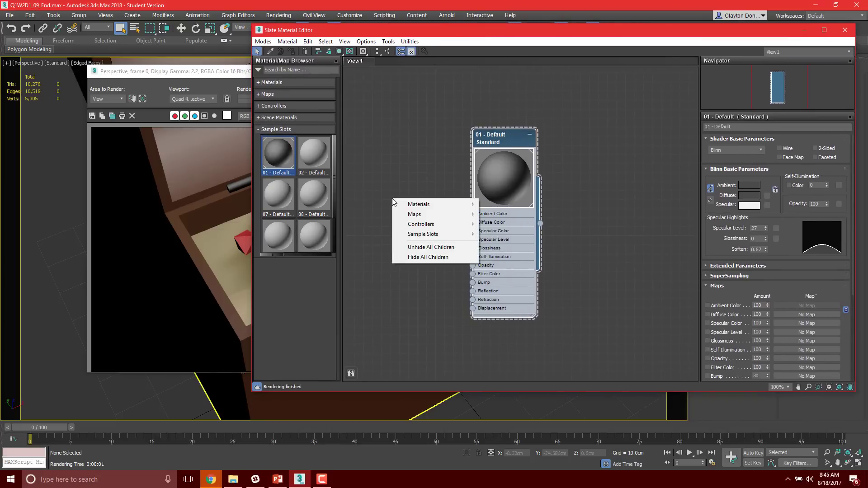
pyautogui.rightClick(405, 172)
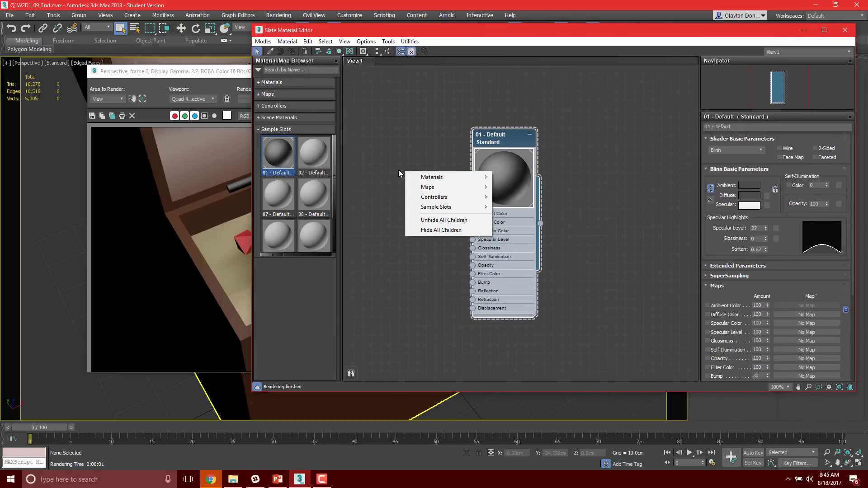
pyautogui.moveTo(421, 188)
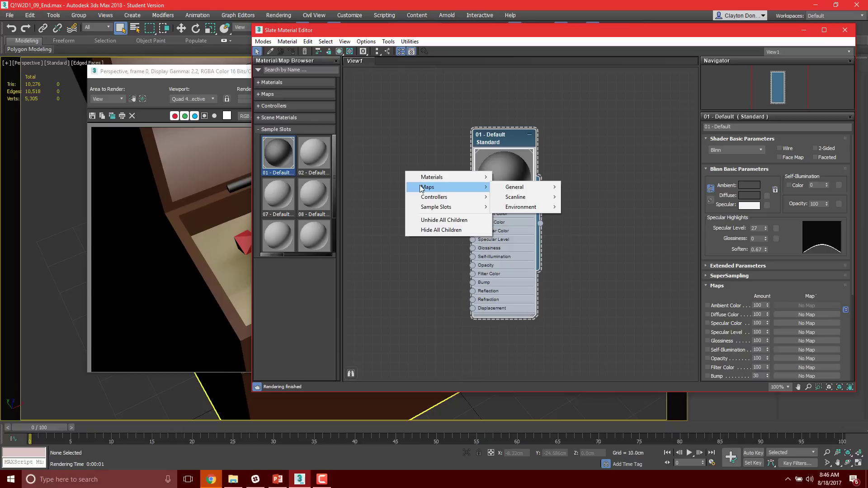
pyautogui.moveTo(519, 189)
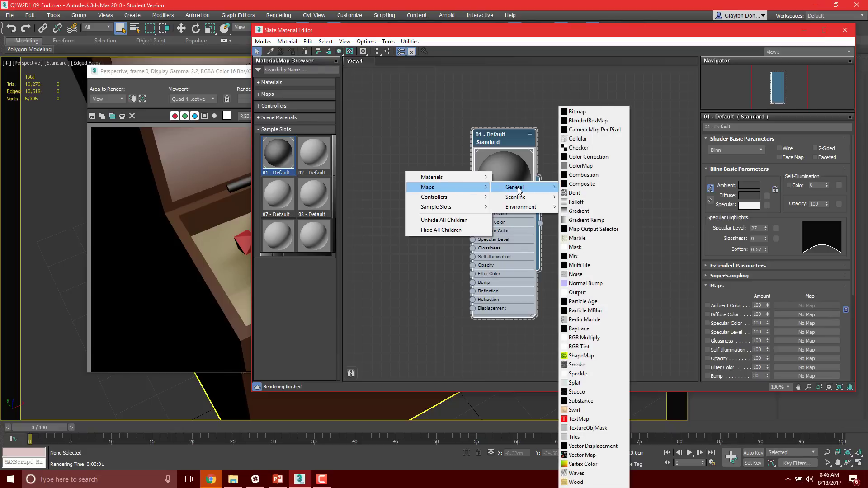
pyautogui.click(584, 113)
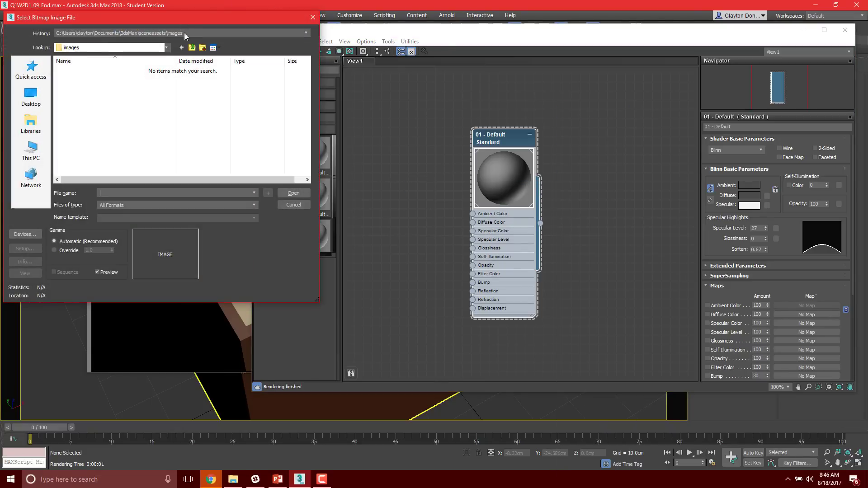
# Load the Coins_Tiled image from the Q1W2D2_10_MaterialsIntro folder, inside 1718 Classes on the Desktop, into the Bitmap map.
pyautogui.click(190, 48)
pyautogui.click(191, 48)
pyautogui.click(191, 48)
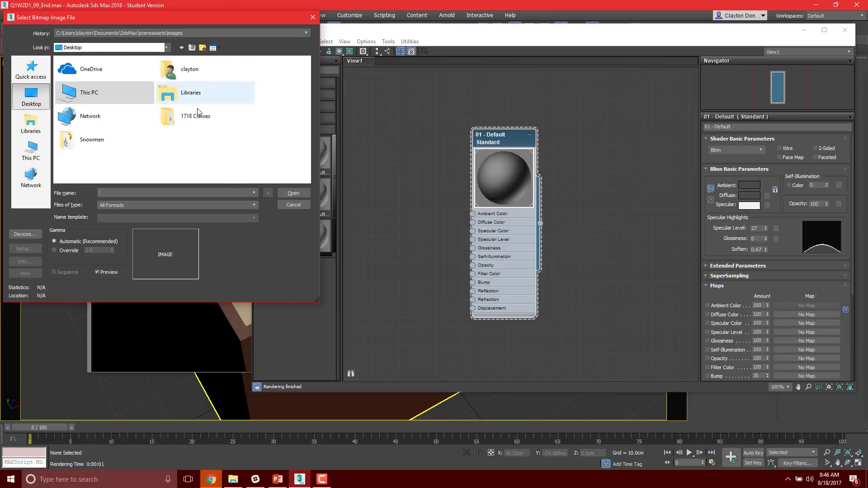
pyautogui.doubleClick(170, 121)
pyautogui.doubleClick(68, 79)
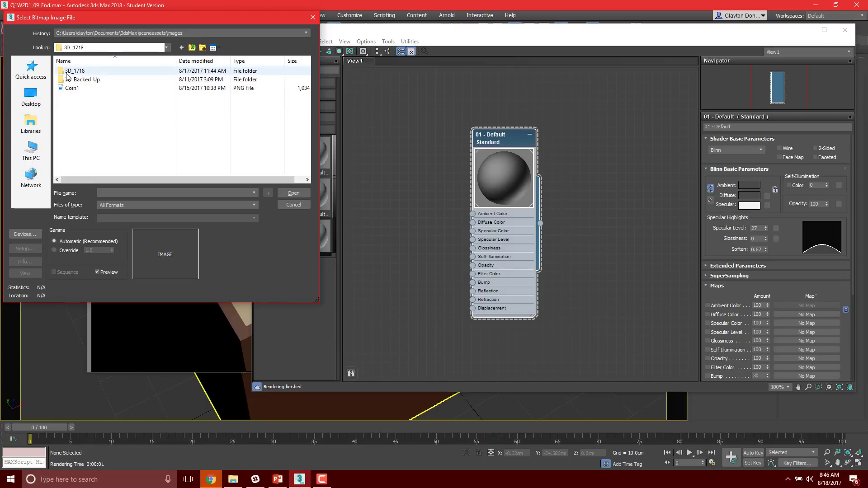
pyautogui.doubleClick(75, 71)
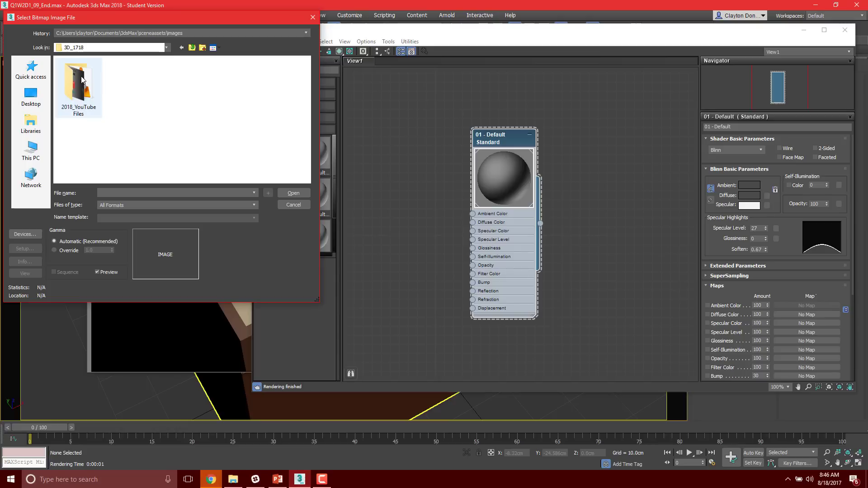
pyautogui.doubleClick(82, 80)
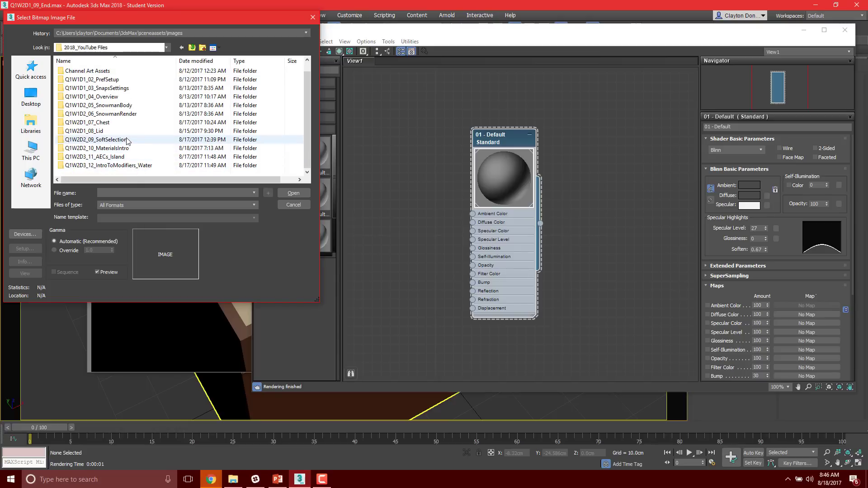
pyautogui.doubleClick(123, 148)
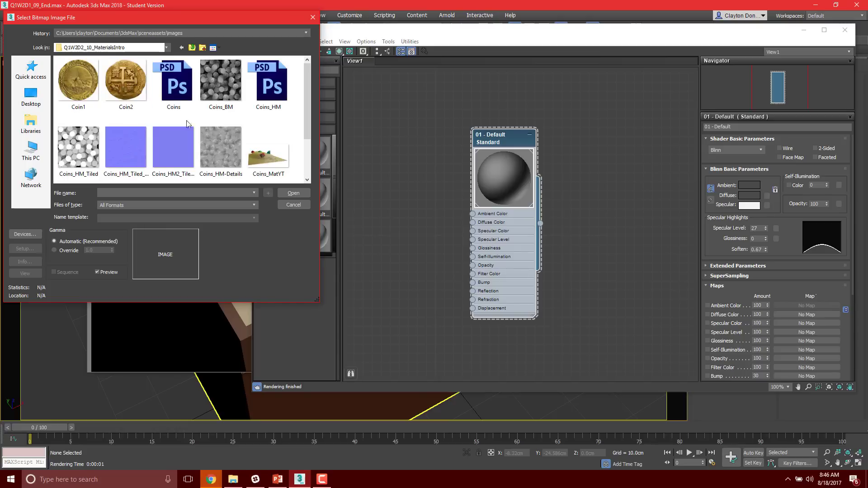
pyautogui.moveTo(308, 99); pyautogui.dragTo(306, 147)
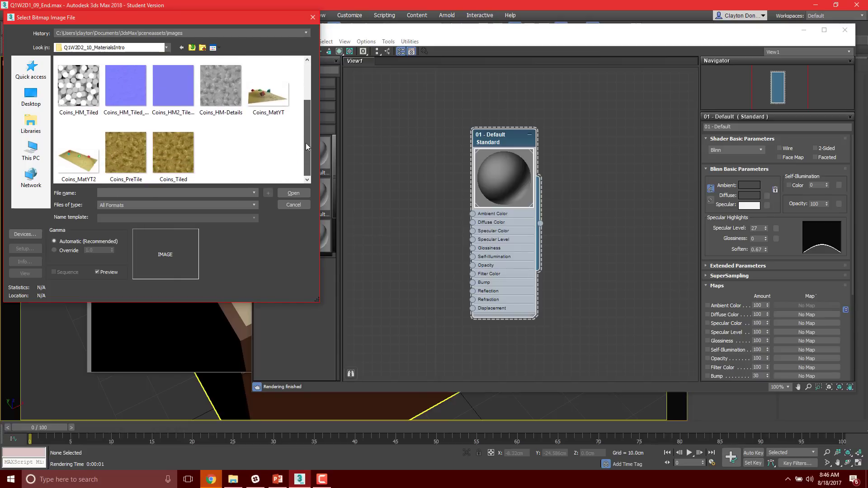
pyautogui.click(182, 152)
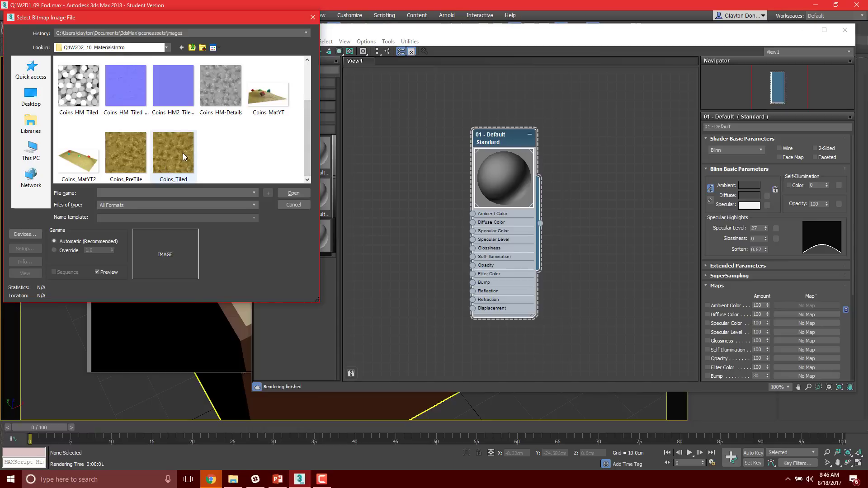
pyautogui.click(293, 193)
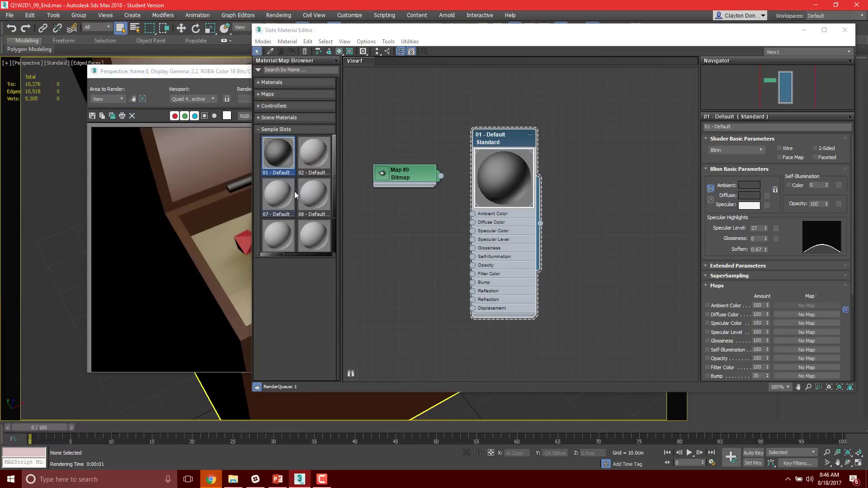
# Space the Bitmap and material nodes apart and connect the Bitmap to the material's Diffuse Color.
pyautogui.moveTo(415, 175); pyautogui.dragTo(381, 221)
pyautogui.moveTo(501, 139); pyautogui.dragTo(528, 130)
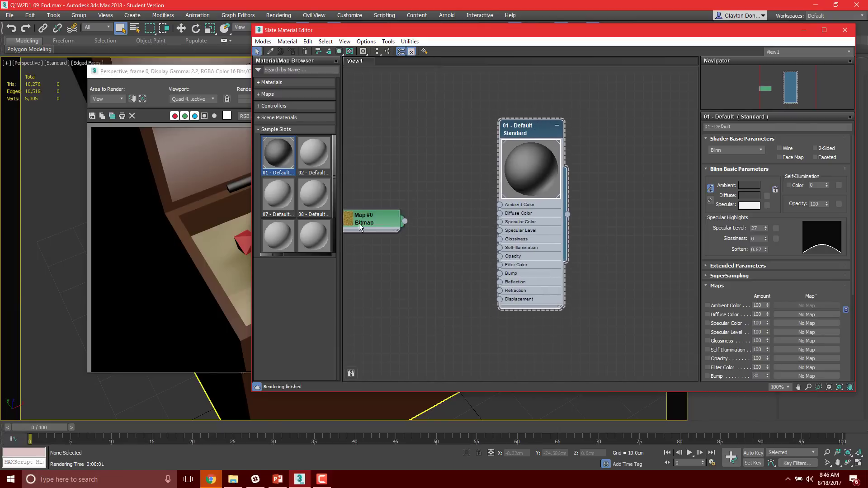
pyautogui.moveTo(401, 219); pyautogui.dragTo(500, 215)
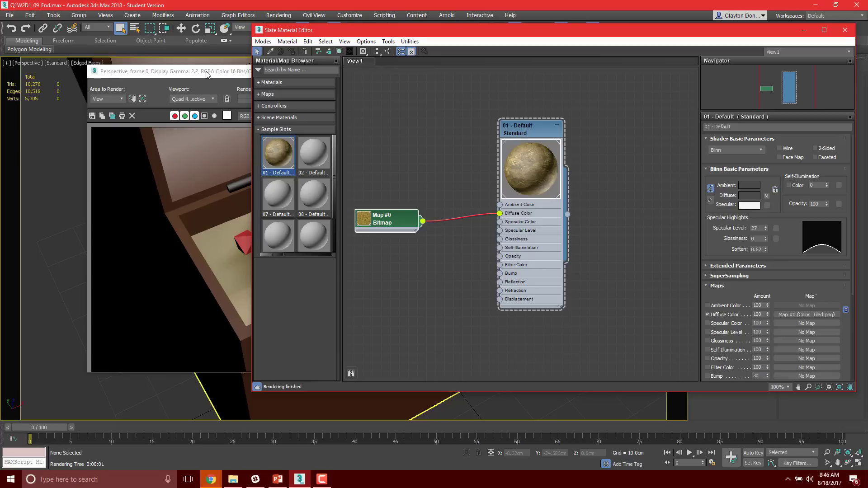
# Close the old render and render the chest with the coin texture from a slightly rotated view.
pyautogui.moveTo(207, 75); pyautogui.dragTo(197, 105)
pyautogui.click(514, 110)
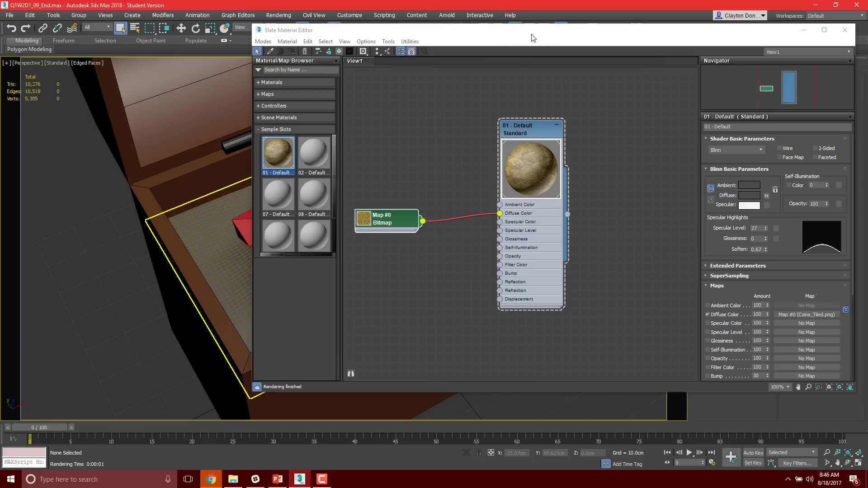
pyautogui.moveTo(552, 34); pyautogui.dragTo(689, 79)
pyautogui.keyDown('alt'); pyautogui.moveTo(276, 171); pyautogui.dragTo(268, 194, button='middle'); pyautogui.keyUp('alt')
pyautogui.press('F9')
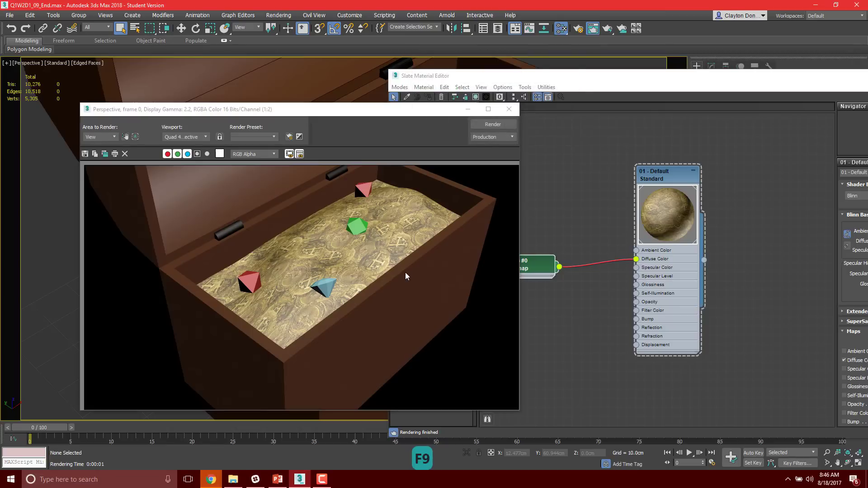
# Close the old render and render the coin-textured gold in a close-up view from above.
pyautogui.click(509, 109)
pyautogui.keyDown('alt'); pyautogui.moveTo(347, 175); pyautogui.dragTo(308, 132, button='middle'); pyautogui.keyUp('alt')
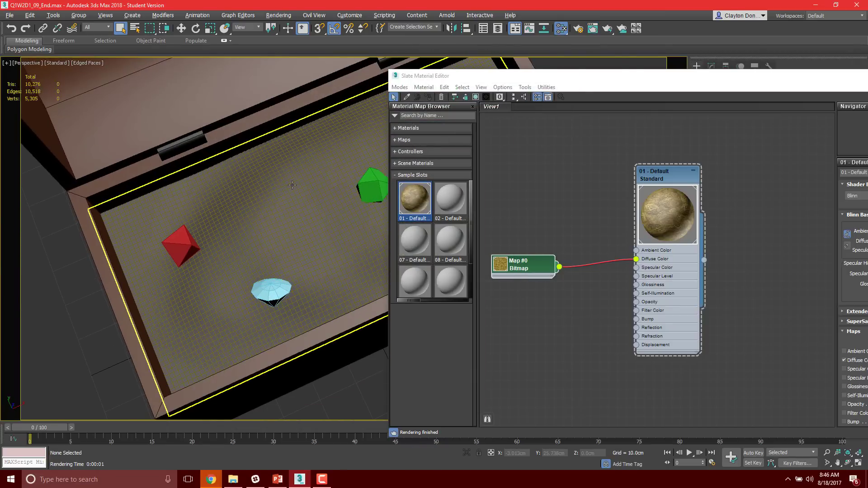
pyautogui.scroll(3, 294, 181)
pyautogui.press('F9')
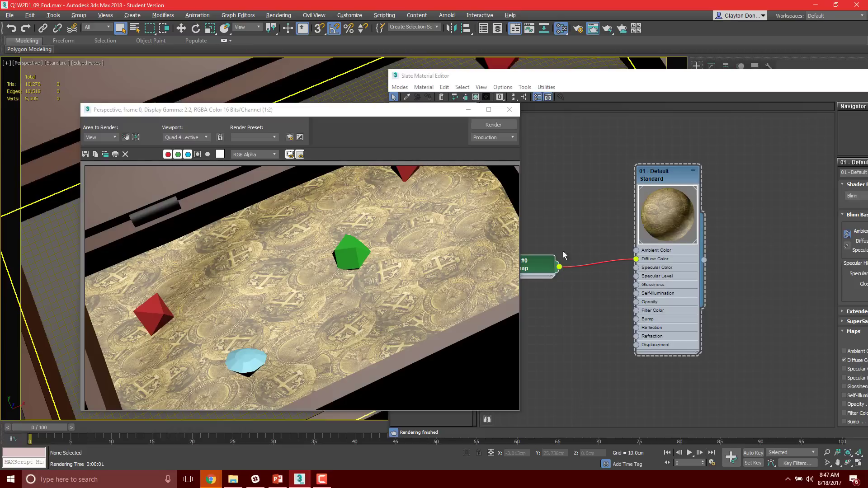
# Reposition the material editor and the render window so the full material parameters and the rendered coins are visible.
pyautogui.click(584, 152)
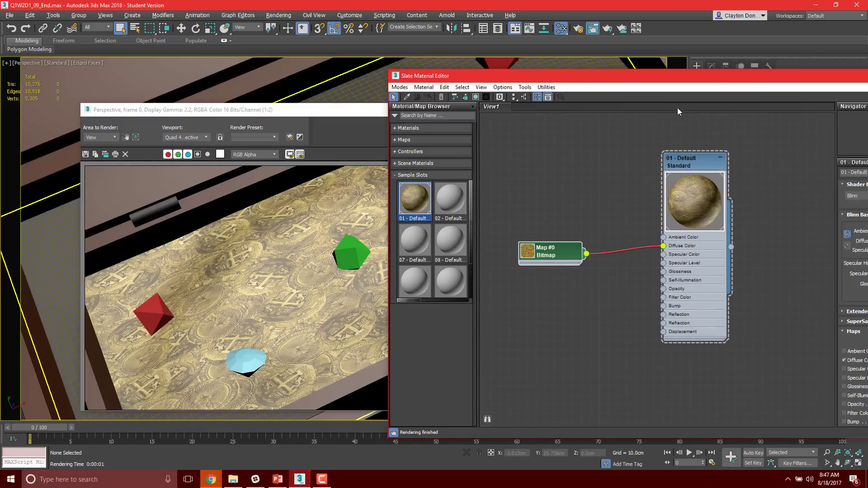
pyautogui.moveTo(694, 79); pyautogui.dragTo(554, 53)
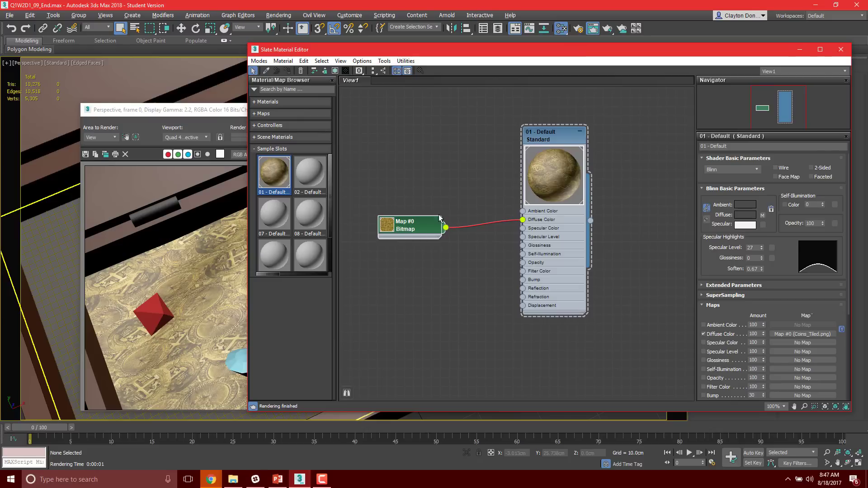
pyautogui.moveTo(192, 110); pyautogui.dragTo(147, 90)
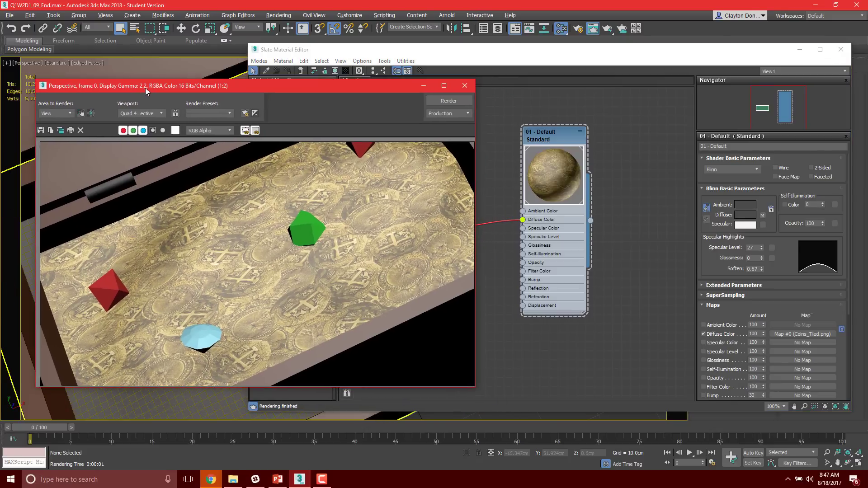
pyautogui.moveTo(476, 252)
pyautogui.mouseDown()
pyautogui.moveTo(393, 257)
pyautogui.moveTo(476, 258)
pyautogui.mouseUp()
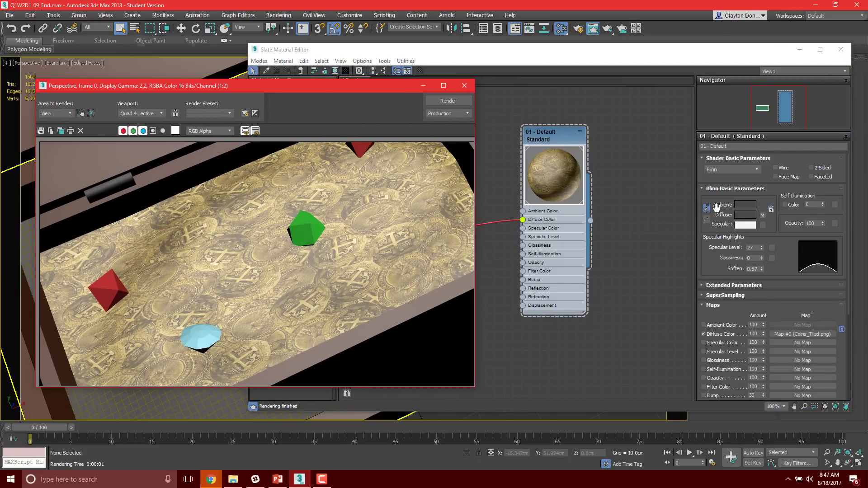
# Open the coin Bitmap's parameters and set its tiling to 2 in U and 4 in V.
pyautogui.click(609, 216)
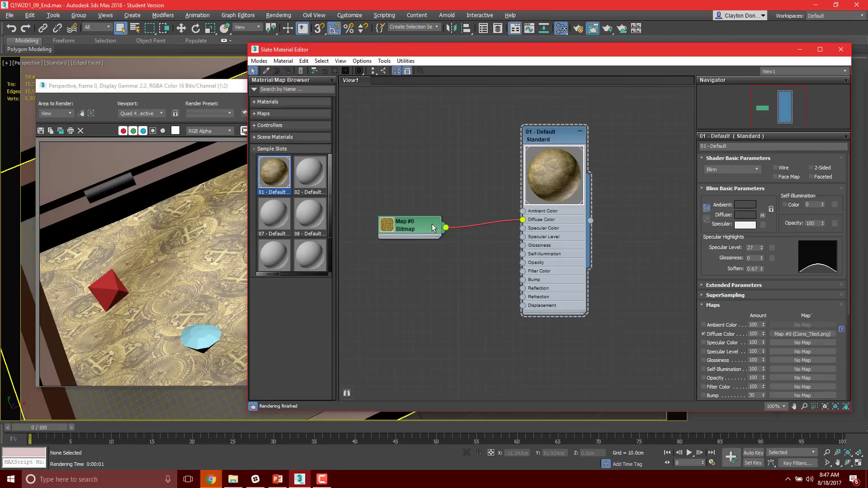
pyautogui.click(414, 227)
pyautogui.doubleClick(419, 218)
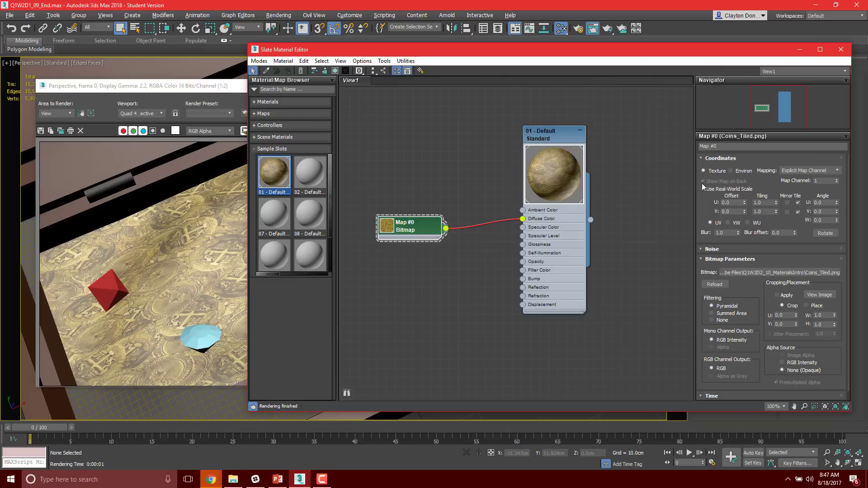
pyautogui.doubleClick(765, 203)
pyautogui.write('2')
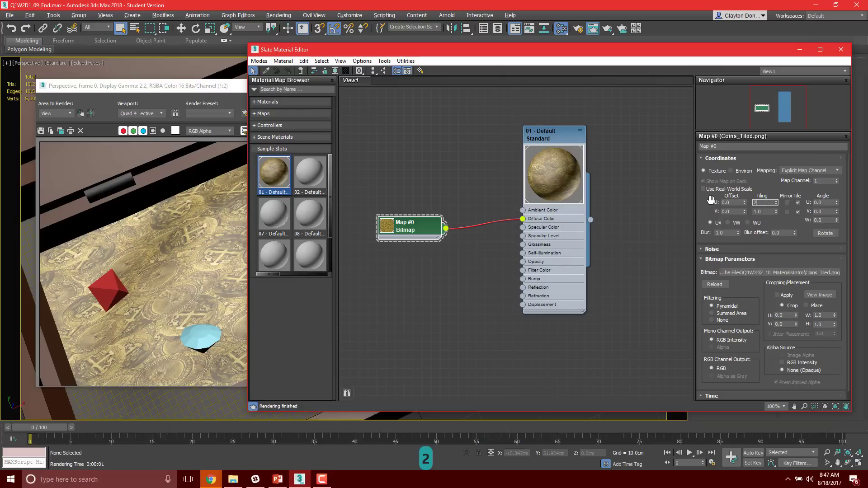
pyautogui.press('Tab')
pyautogui.write('4')
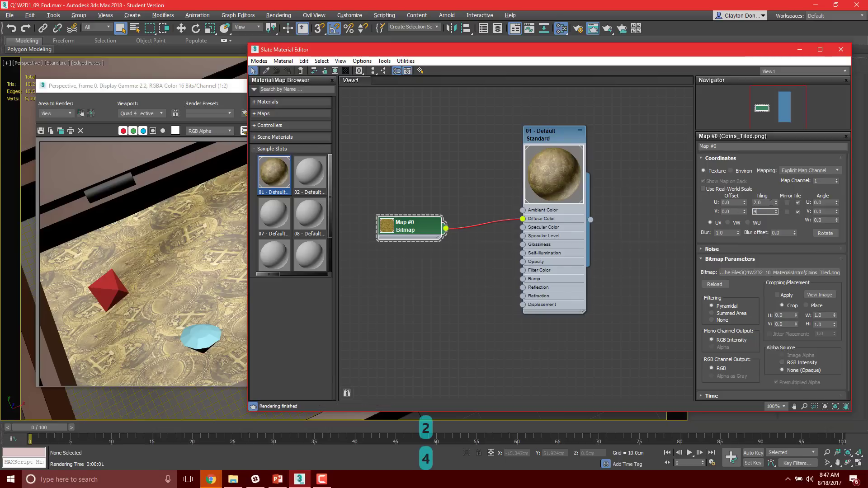
pyautogui.press('Tab')
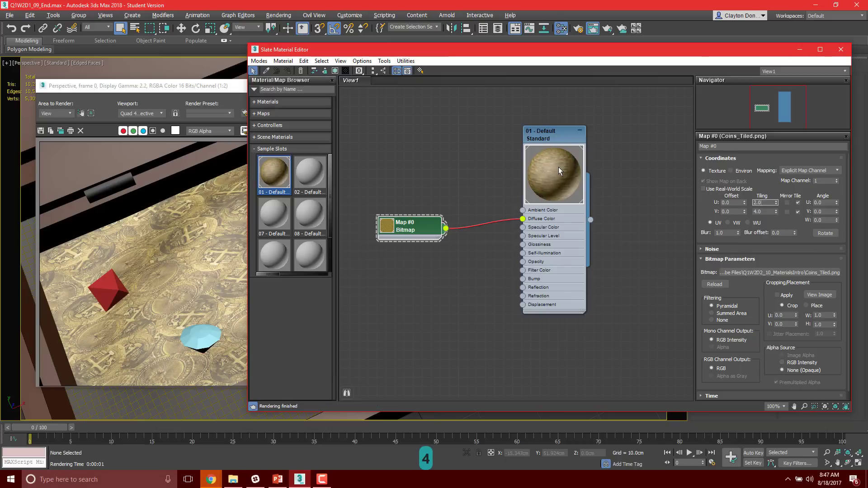
# Render the gold with the new coin tiling and close the render window.
pyautogui.press('F9')
pyautogui.click(204, 95)
pyautogui.press('F9')
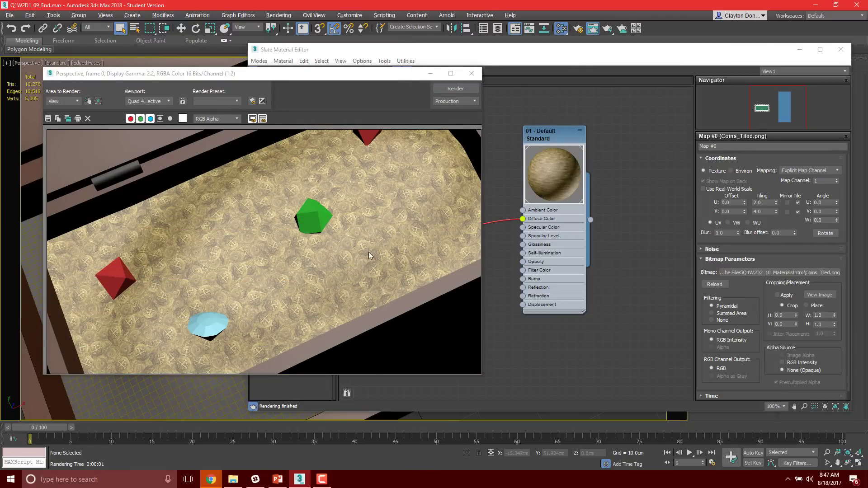
pyautogui.moveTo(391, 77); pyautogui.dragTo(486, 74)
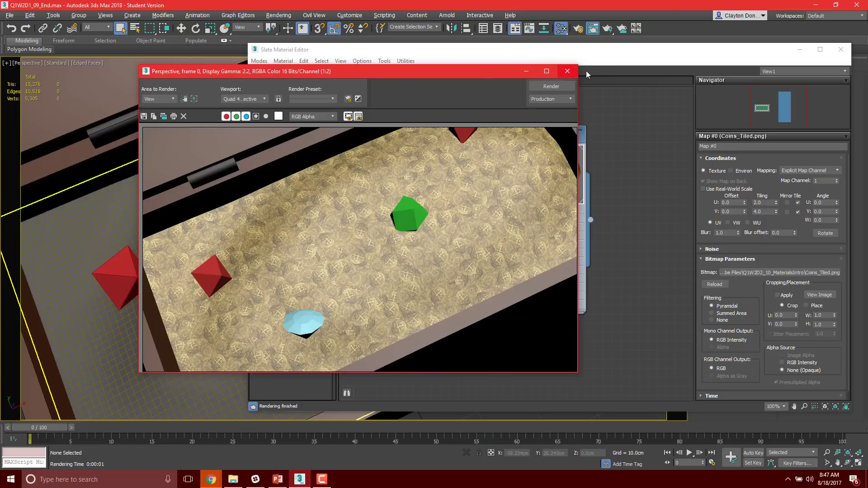
pyautogui.click(567, 71)
# Render the chest from a lower angle and inspect the tiled coins up close in the rendered image.
pyautogui.moveTo(378, 271)
pyautogui.mouseDown(button='middle')
pyautogui.moveTo(392, 254)
pyautogui.moveTo(391, 275)
pyautogui.mouseUp(button='middle')
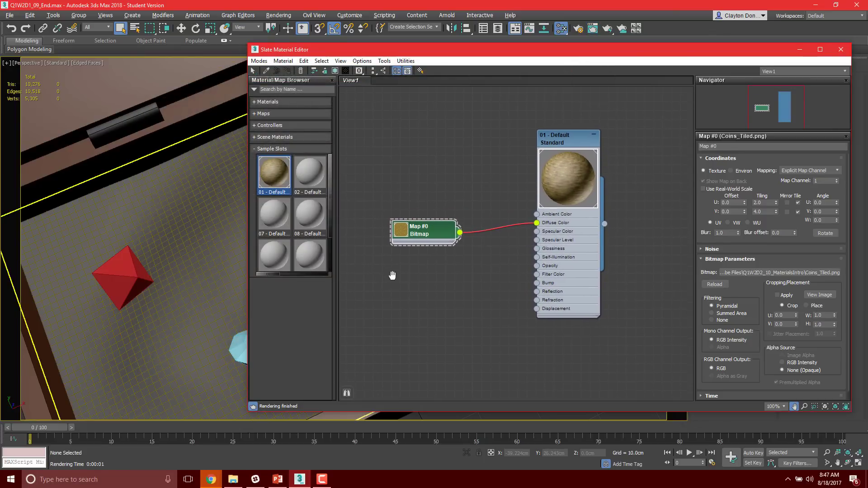
pyautogui.keyDown('alt'); pyautogui.moveTo(200, 275); pyautogui.dragTo(245, 363, button='middle'); pyautogui.keyUp('alt')
pyautogui.press('F9')
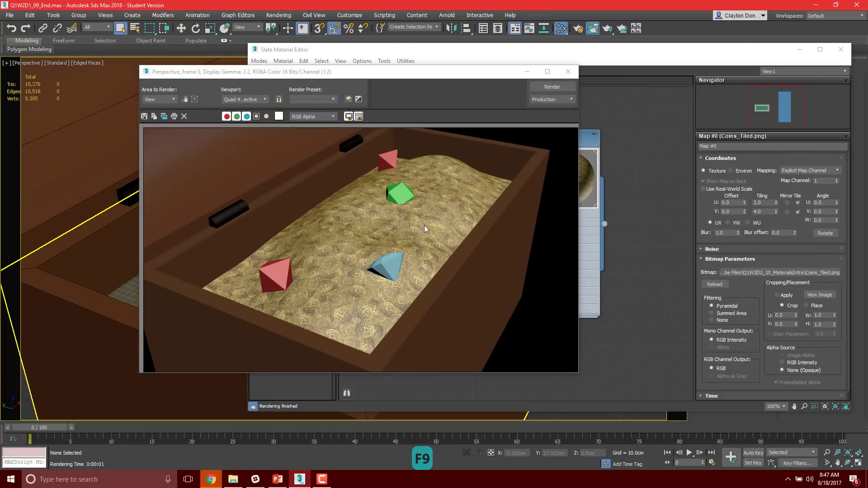
pyautogui.scroll(3, 358, 297)
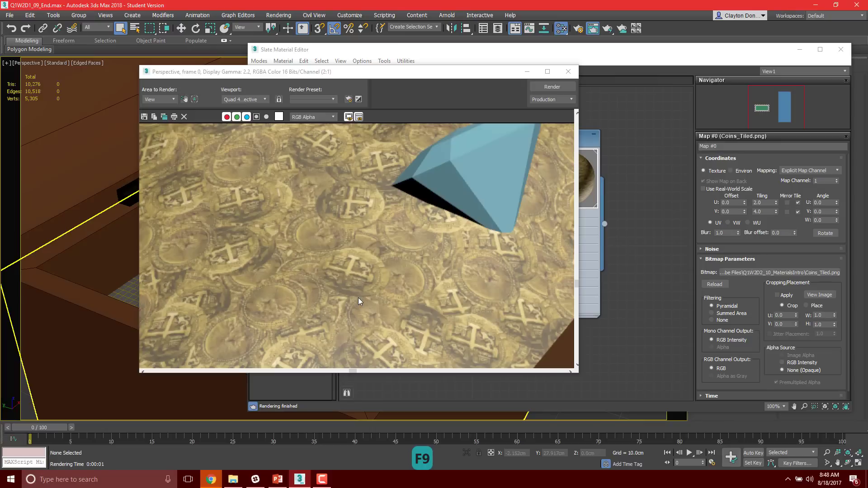
pyautogui.scroll(-3, 358, 297)
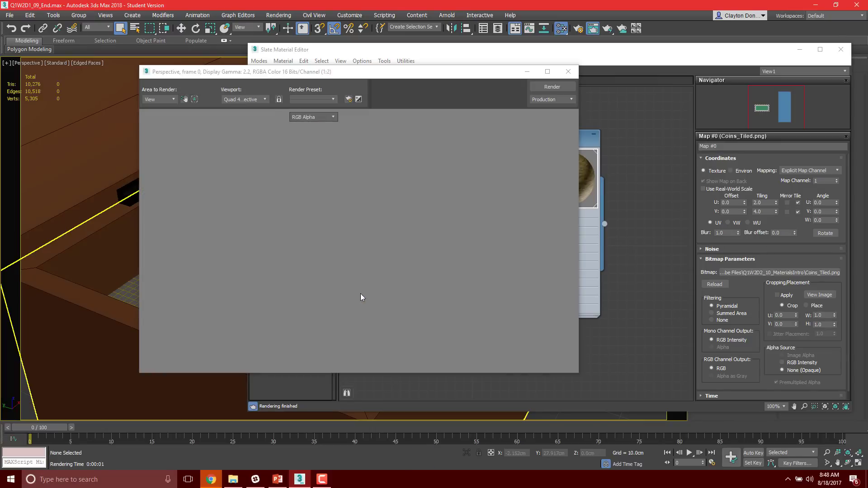
pyautogui.scroll(-1, 360, 297)
pyautogui.click(355, 292)
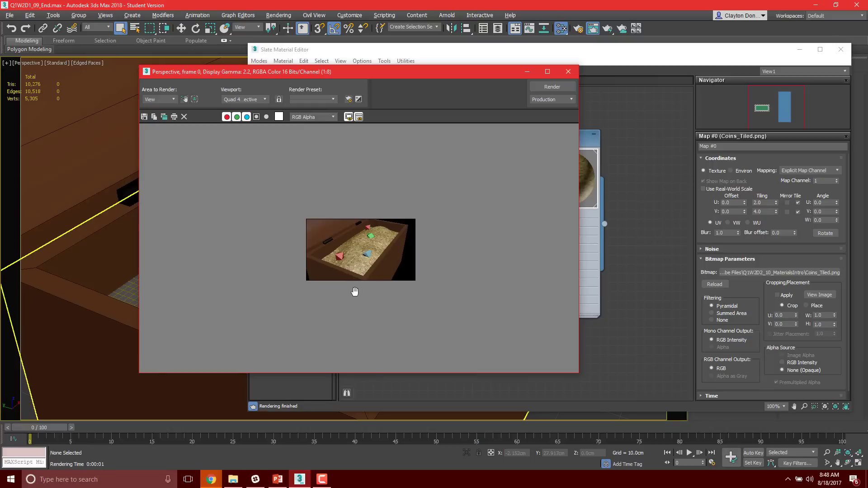
# Replace the close-up render with one showing the whole chest, and close it after viewing.
pyautogui.click(568, 71)
pyautogui.scroll(-4, 208, 249)
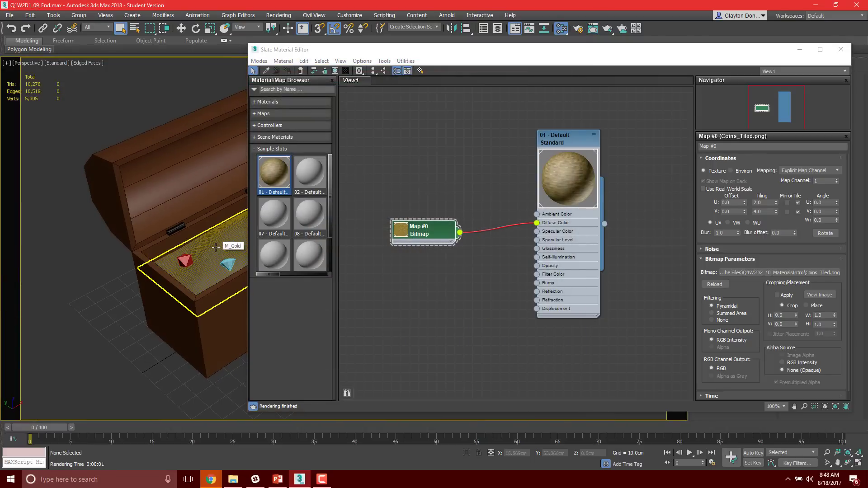
pyautogui.press('F9')
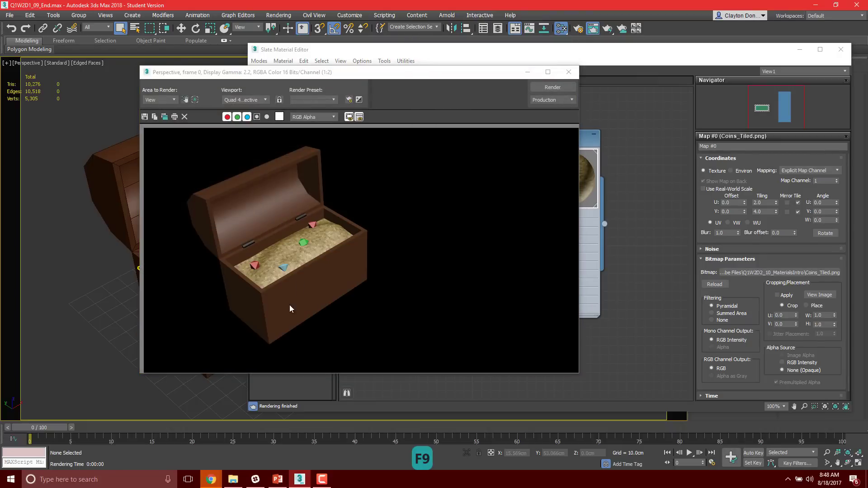
pyautogui.click(568, 72)
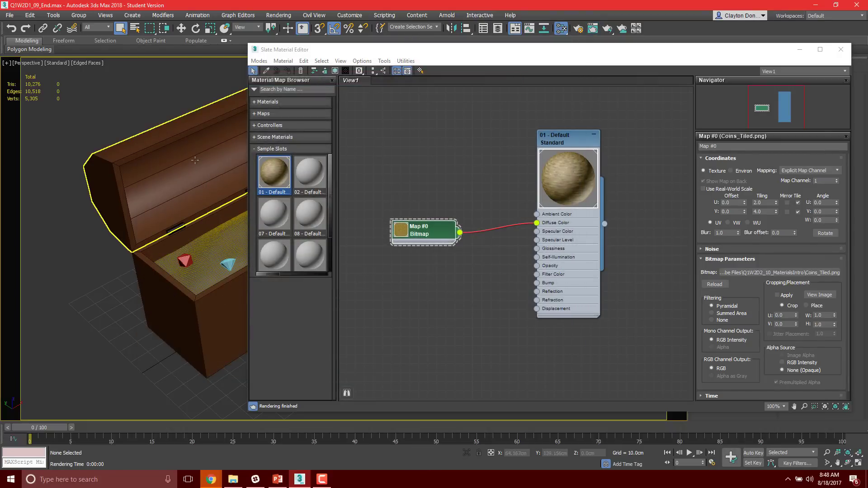
# Uncover the chest to view its gold surface closely, and bring the material editor back as a floating window with all parameters visible.
pyautogui.moveTo(426, 49); pyautogui.dragTo(743, 50)
pyautogui.moveTo(299, 217); pyautogui.dragTo(466, 226, button='middle')
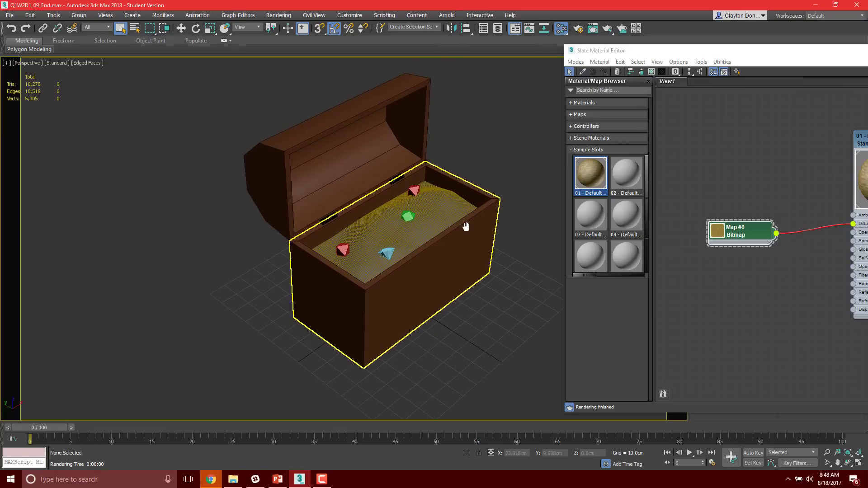
pyautogui.scroll(5, 465, 226)
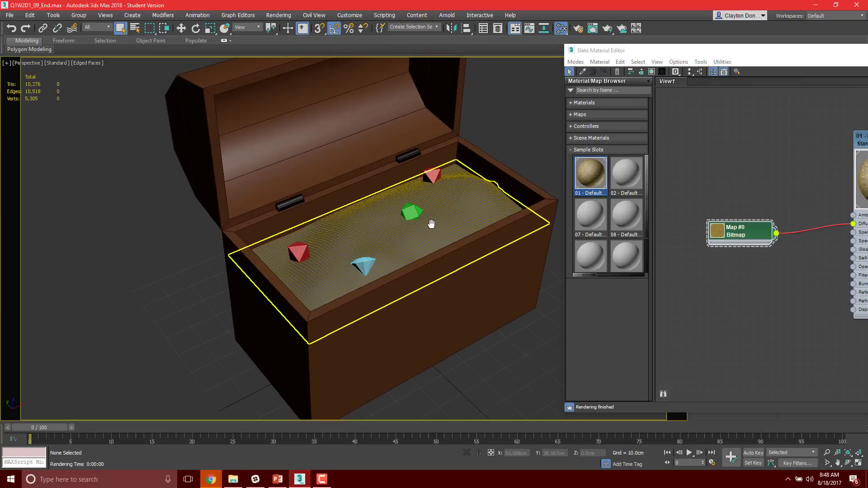
pyautogui.moveTo(799, 53); pyautogui.dragTo(235, 1)
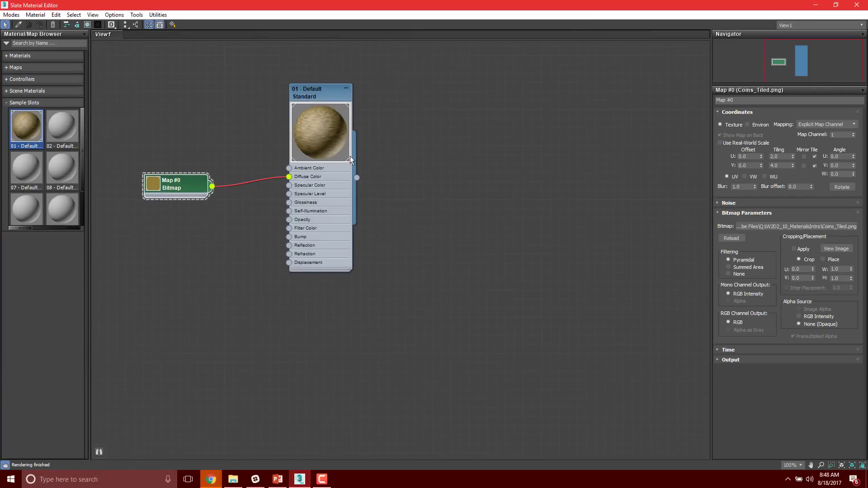
pyautogui.doubleClick(400, 5)
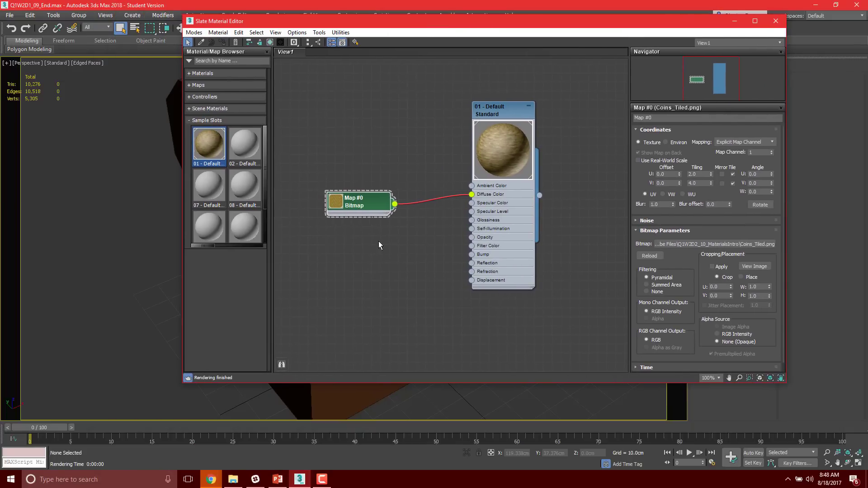
# Add a Normal Bump map from the General maps below the Bitmap node and connect it to the material's Bump slot.
pyautogui.moveTo(366, 204); pyautogui.dragTo(375, 186)
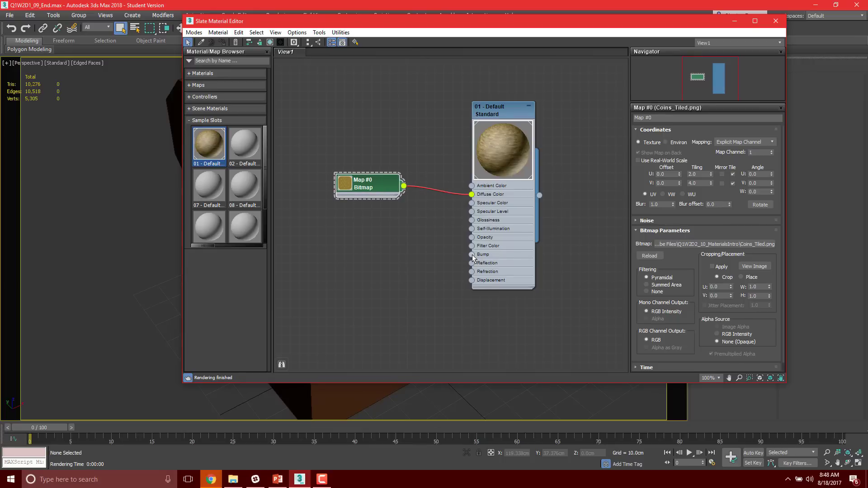
pyautogui.rightClick(329, 264)
pyautogui.moveTo(357, 281)
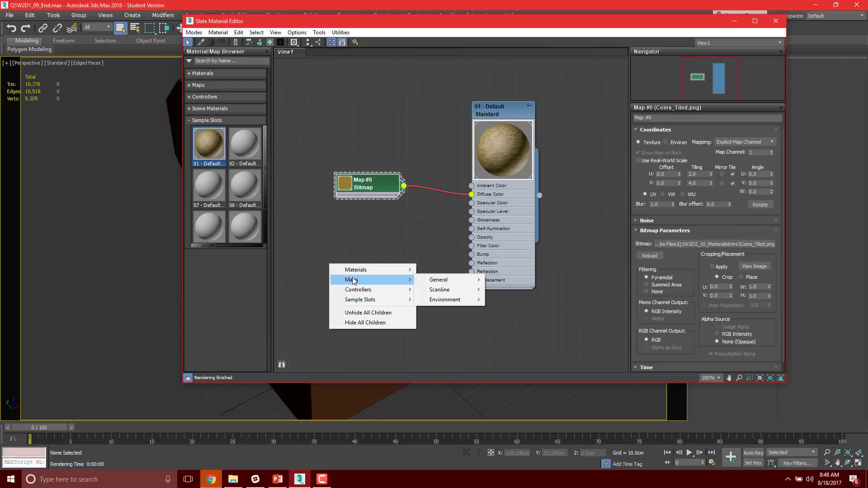
pyautogui.moveTo(474, 283)
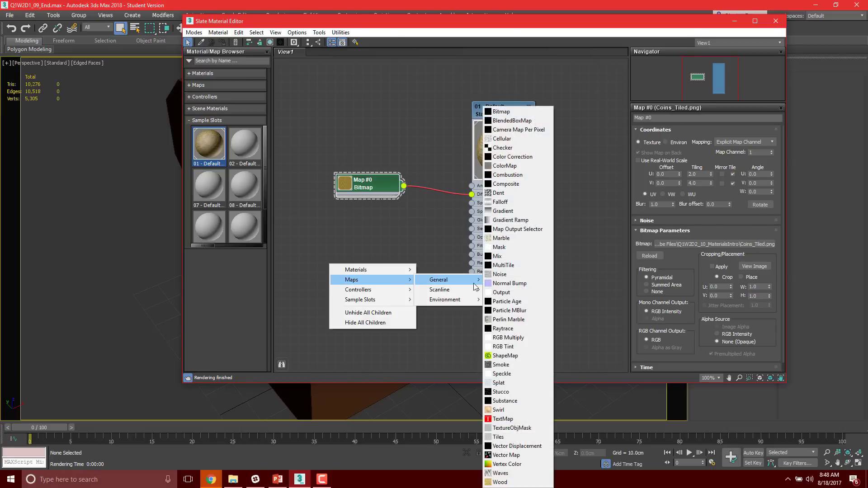
pyautogui.click(501, 282)
pyautogui.moveTo(342, 260); pyautogui.dragTo(378, 242)
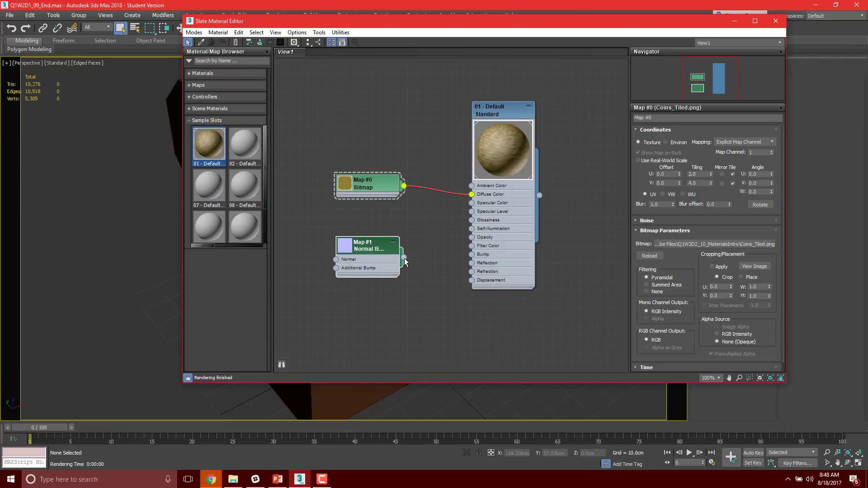
pyautogui.moveTo(463, 251); pyautogui.dragTo(472, 255)
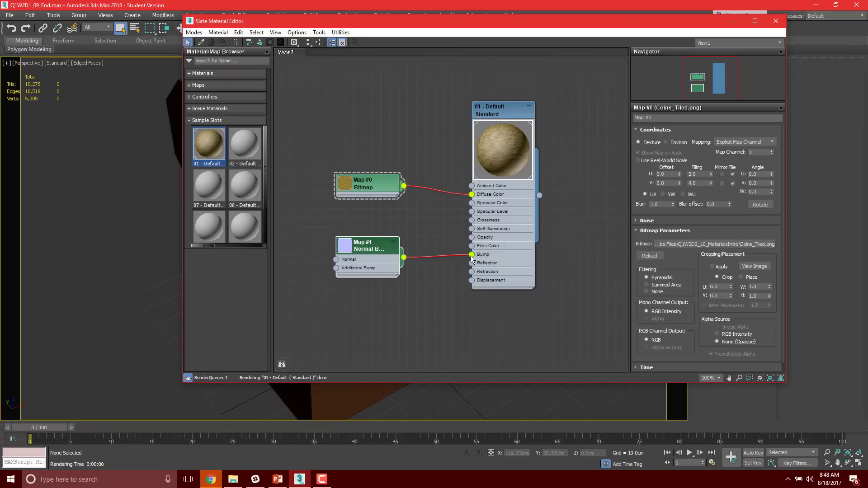
# Add a Bitmap map loading the Coins_HM_Tiled_NM image beside the Normal Bump node and connect it to the node's Normal input.
pyautogui.rightClick(345, 119)
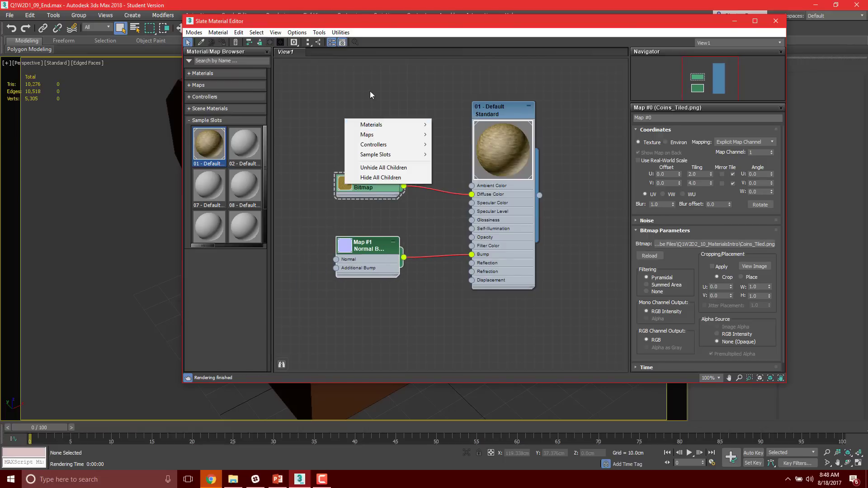
pyautogui.click(339, 118)
pyautogui.moveTo(320, 131); pyautogui.dragTo(459, 111, button='middle')
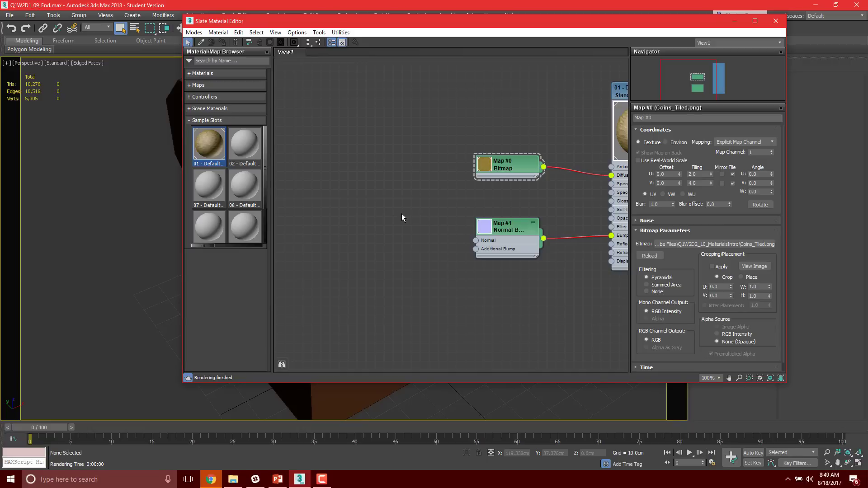
pyautogui.rightClick(366, 224)
pyautogui.moveTo(390, 227)
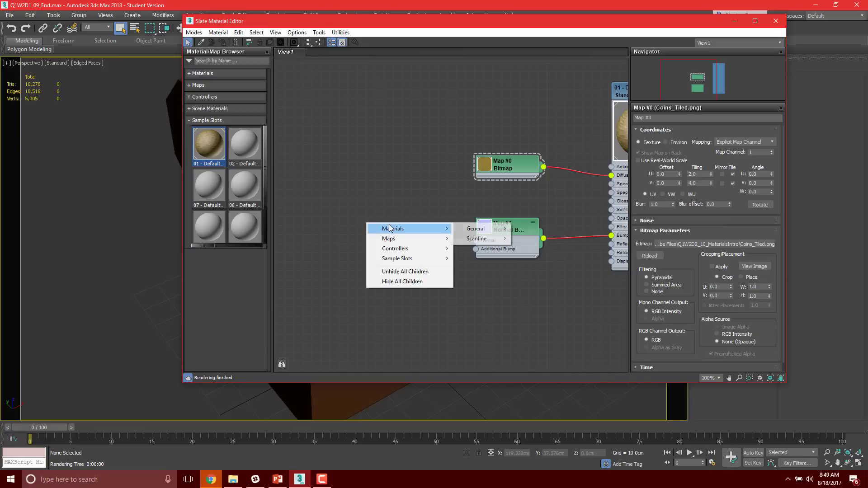
pyautogui.moveTo(475, 231)
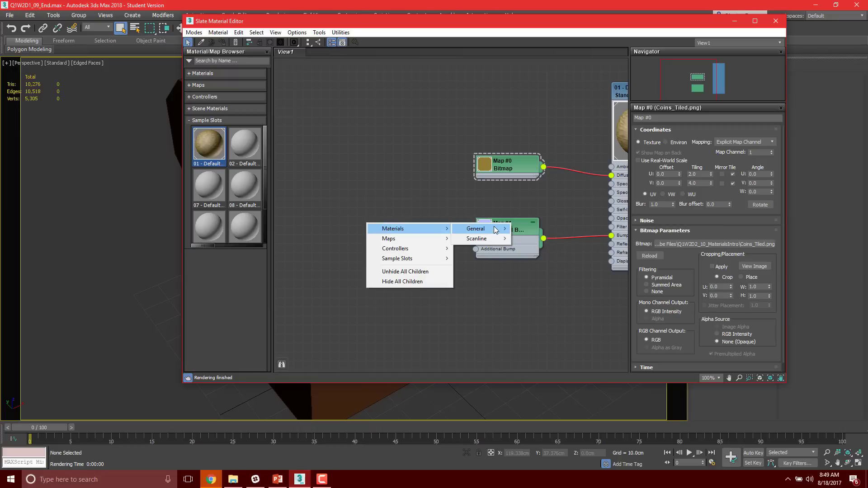
pyautogui.moveTo(430, 238)
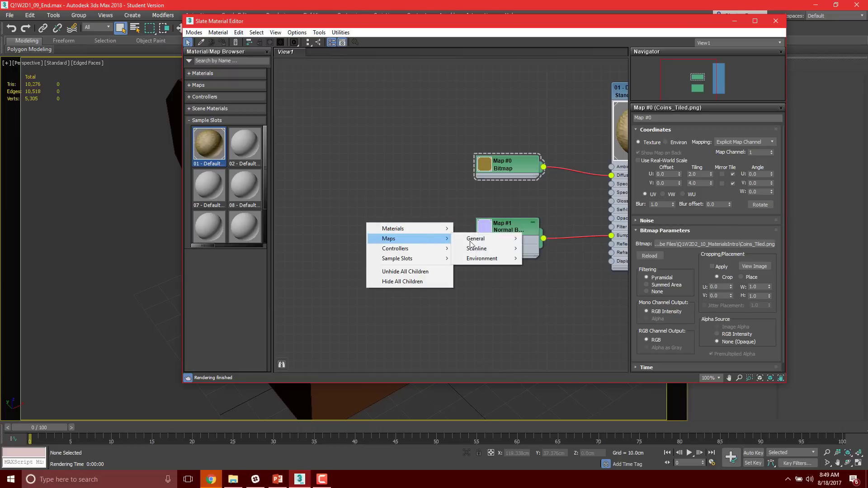
pyautogui.moveTo(486, 244)
pyautogui.click(560, 110)
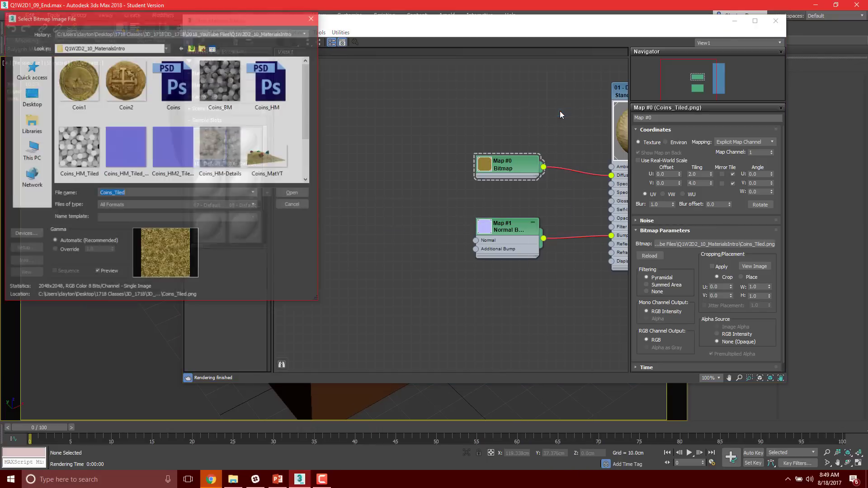
pyautogui.click(137, 163)
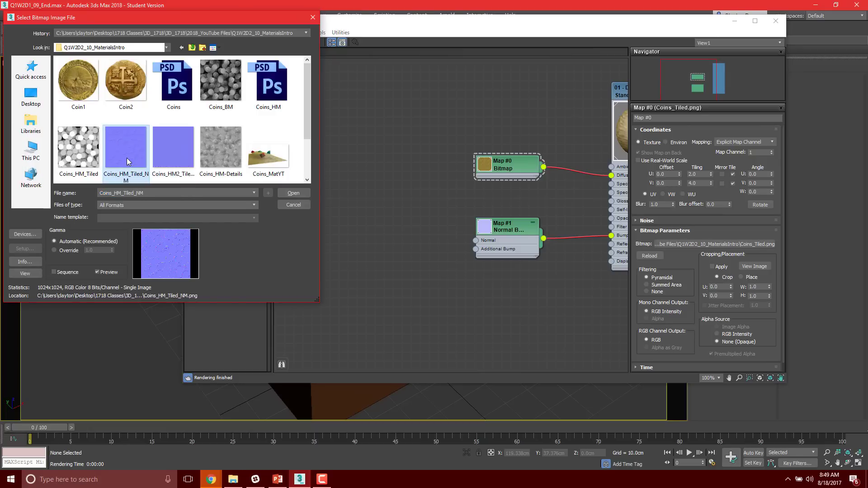
pyautogui.click(293, 193)
pyautogui.moveTo(399, 229); pyautogui.dragTo(475, 240)
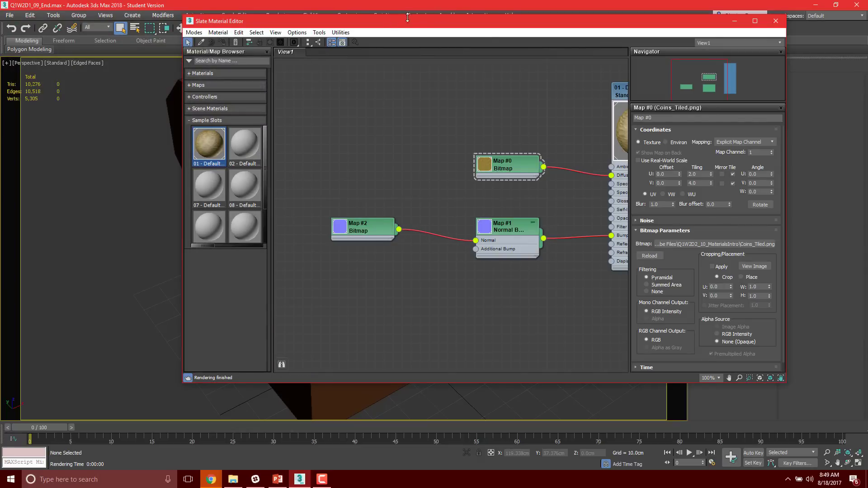
# Uncover the chest, frame its gold surface more closely, and render the perspective view.
pyautogui.moveTo(408, 18); pyautogui.dragTo(731, 58)
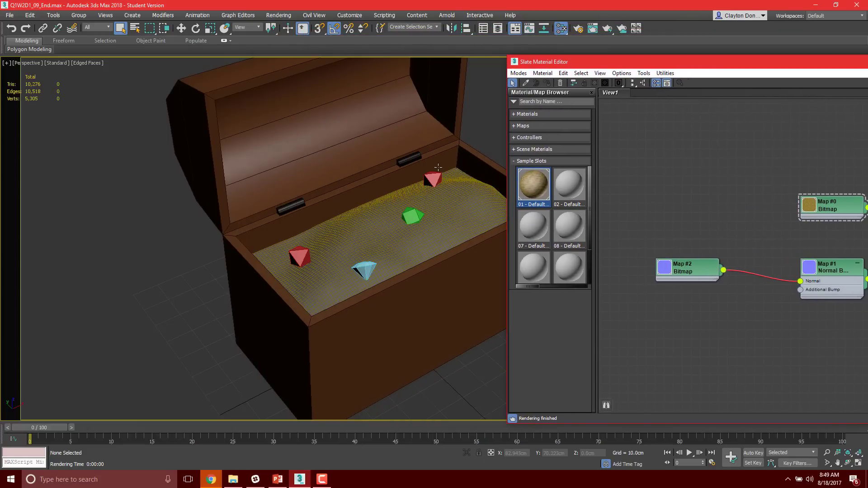
pyautogui.scroll(5, 438, 167)
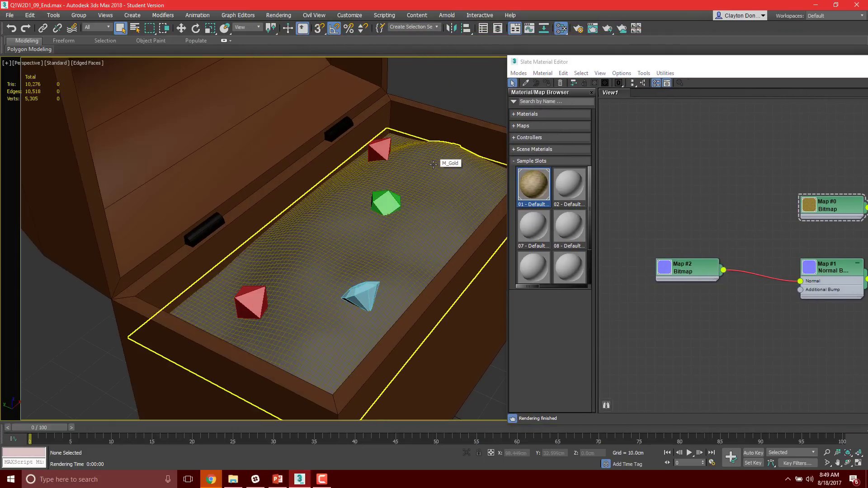
pyautogui.press('F9')
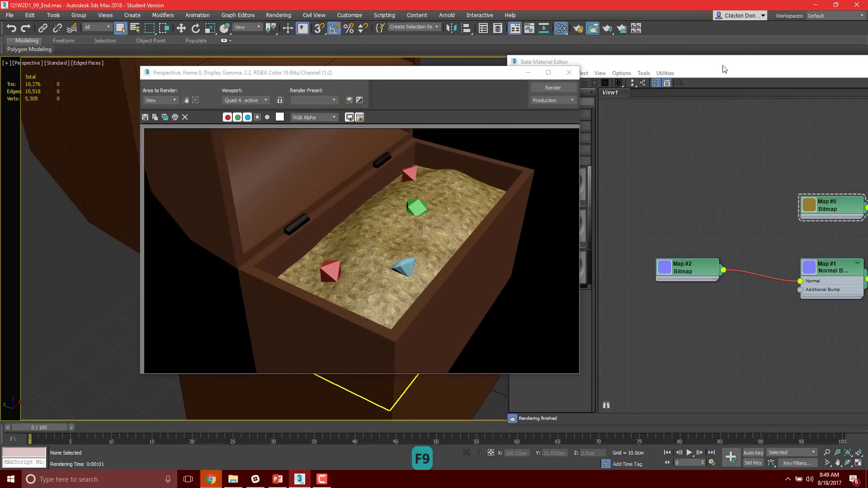
# Set the gold material's Specular Level to 84 and Glossiness to 47, and shift its node closer to the map nodes.
pyautogui.moveTo(734, 65); pyautogui.dragTo(351, 61)
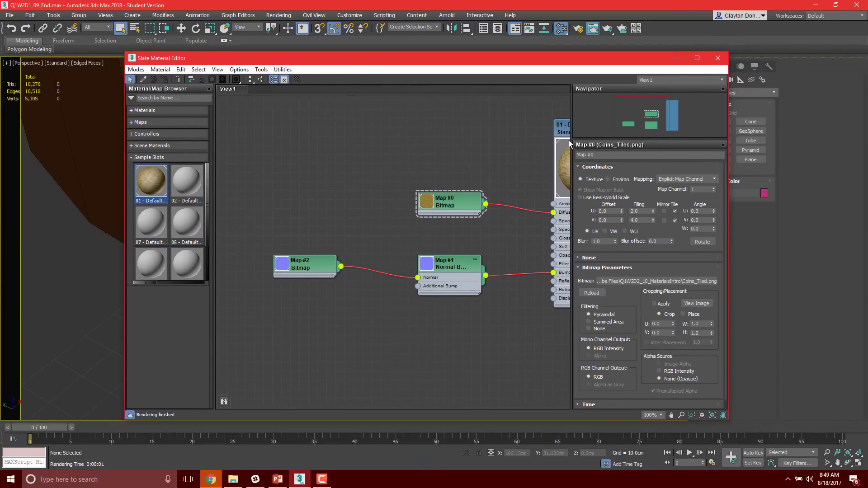
pyautogui.moveTo(494, 136)
pyautogui.mouseDown(button='middle')
pyautogui.moveTo(417, 144)
pyautogui.moveTo(498, 151)
pyautogui.mouseUp(button='middle')
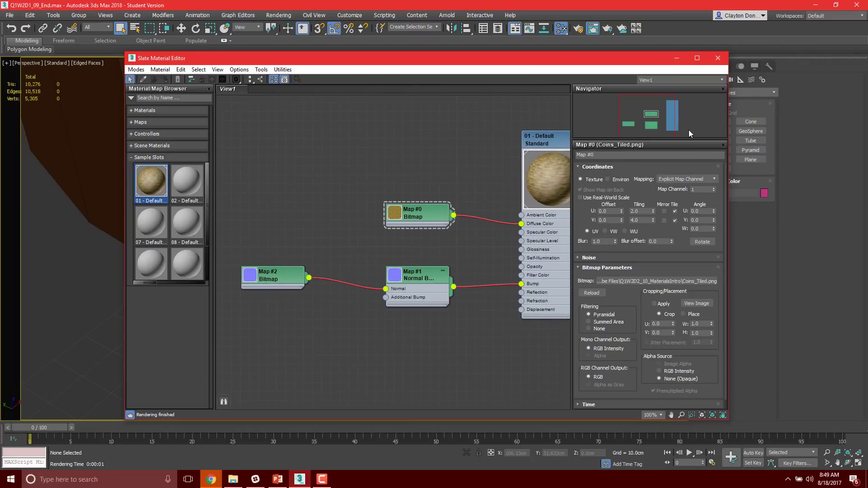
pyautogui.click(546, 142)
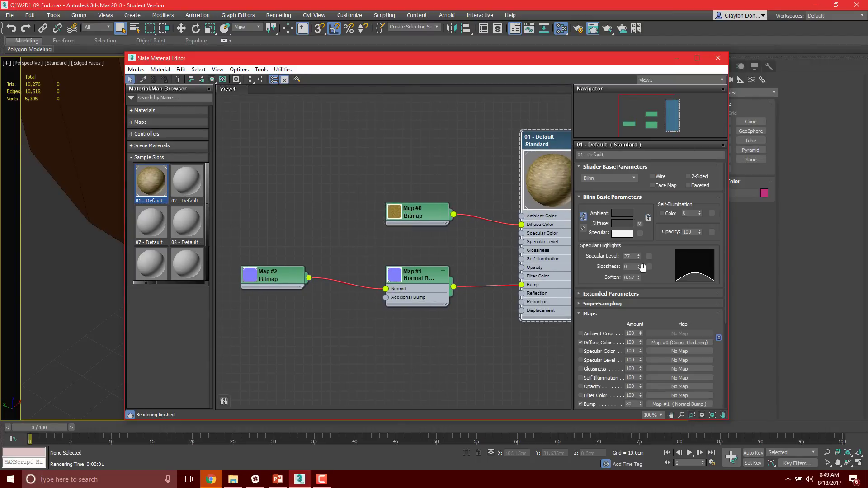
pyautogui.moveTo(639, 266); pyautogui.dragTo(637, 240)
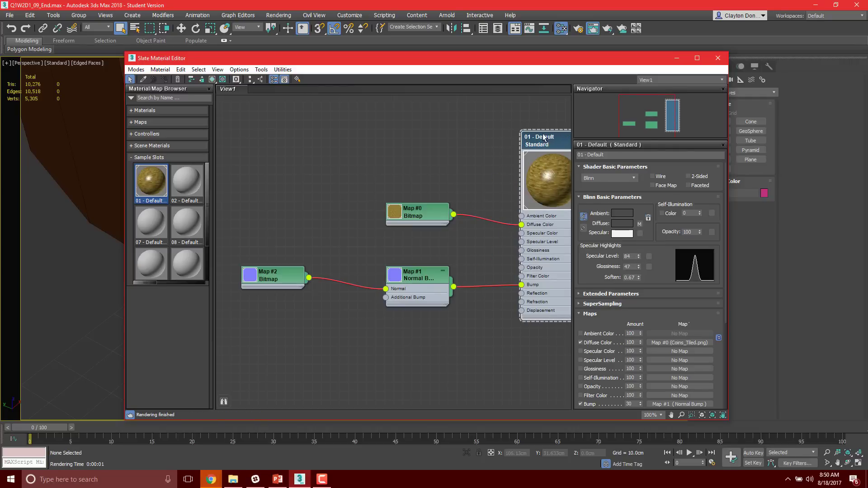
pyautogui.moveTo(544, 138); pyautogui.dragTo(508, 137)
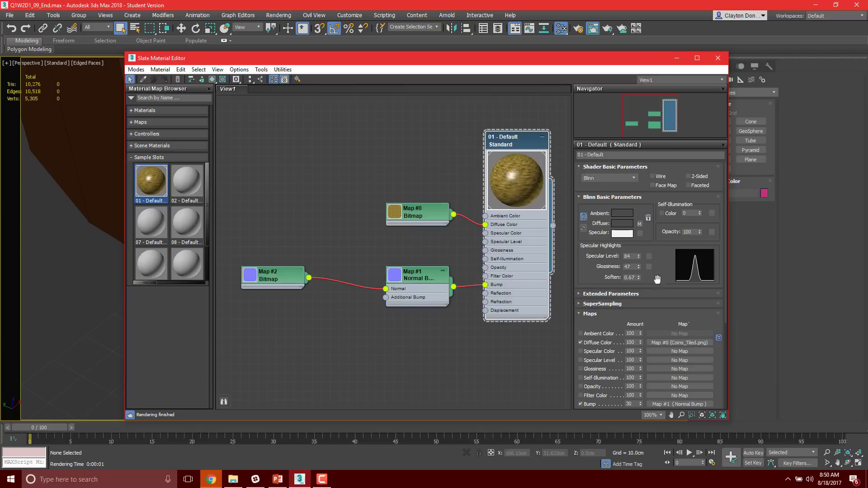
# Set the gold material's Bump map amount to 60.
pyautogui.moveTo(701, 319); pyautogui.dragTo(701, 181)
pyautogui.doubleClick(631, 275)
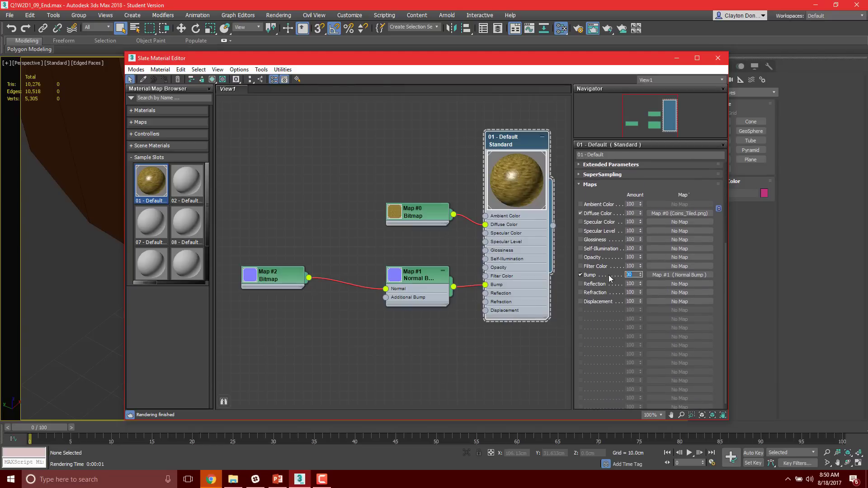
pyautogui.write('60')
pyautogui.press('Return')
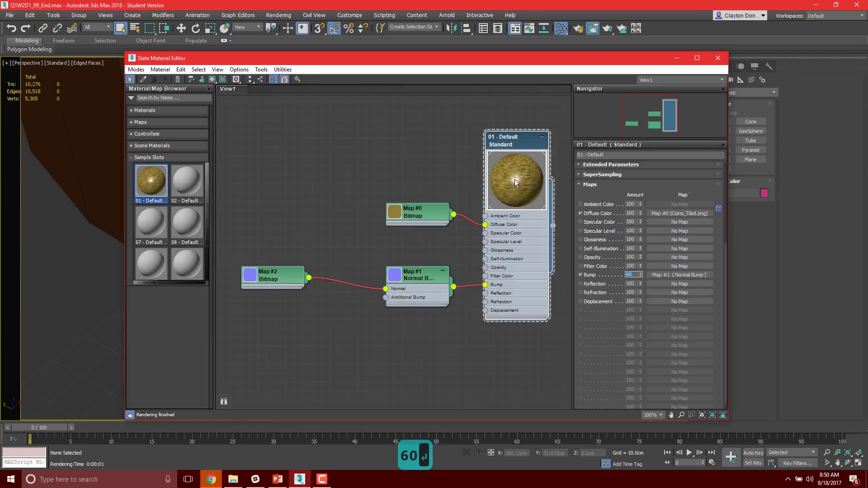
# Close the old render and render a close-up of the gold and gems inside the chest.
pyautogui.moveTo(467, 67); pyautogui.dragTo(811, 72)
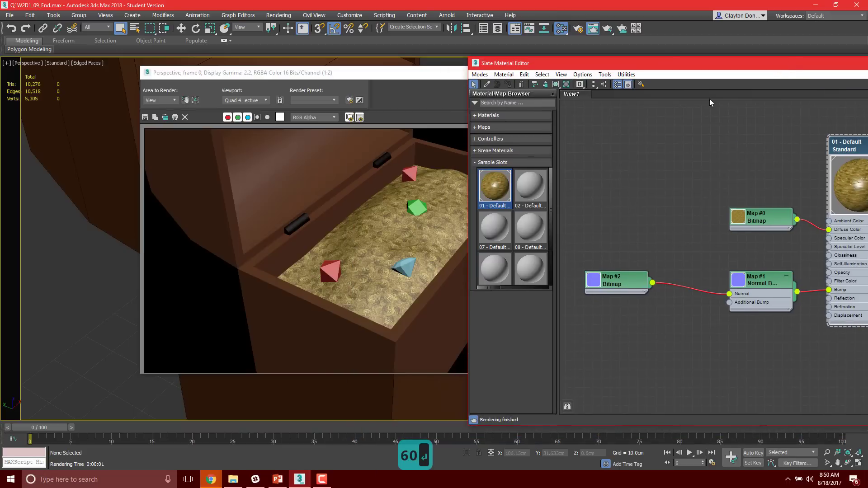
pyautogui.click(383, 219)
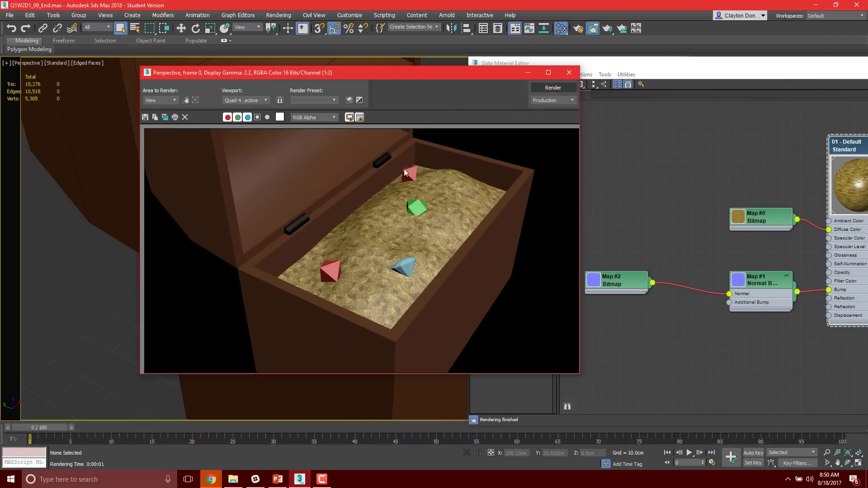
pyautogui.moveTo(101, 232); pyautogui.dragTo(105, 226, button='middle')
pyautogui.scroll(2, 105, 226)
pyautogui.scroll(-1, 105, 226)
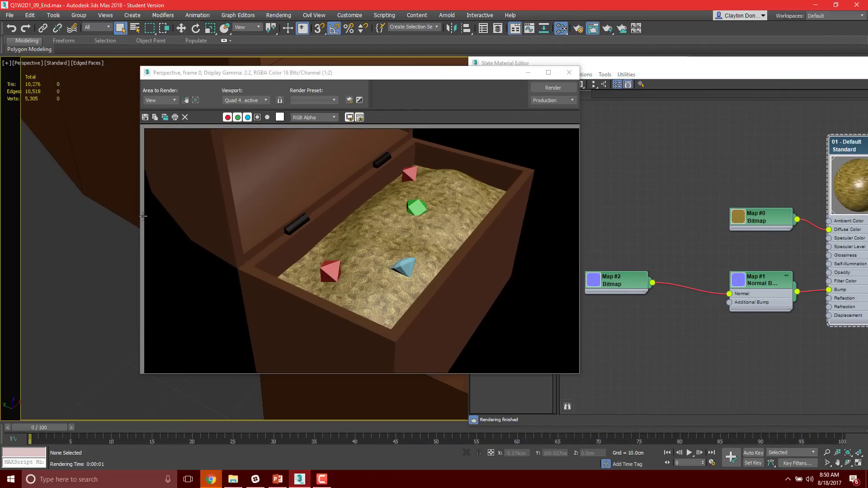
pyautogui.click(568, 72)
pyautogui.scroll(5, 356, 154)
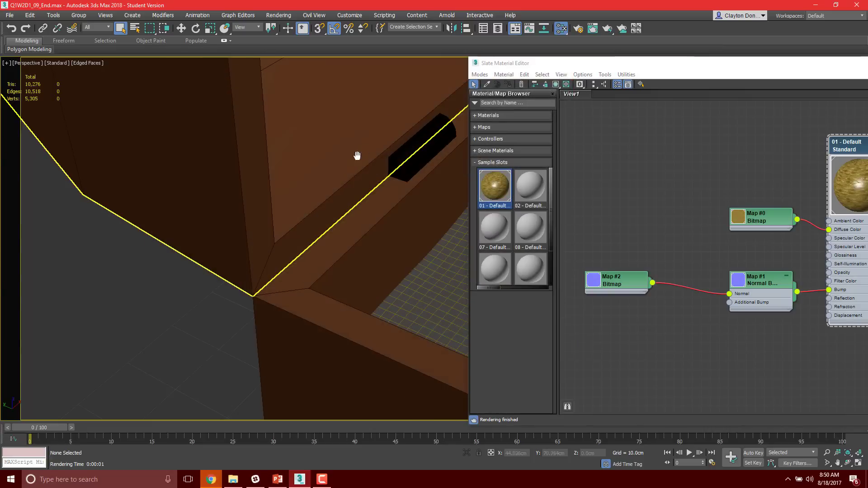
pyautogui.moveTo(357, 154); pyautogui.dragTo(109, 131, button='middle')
pyautogui.moveTo(384, 156); pyautogui.dragTo(290, 188, button='middle')
pyautogui.press('F9')
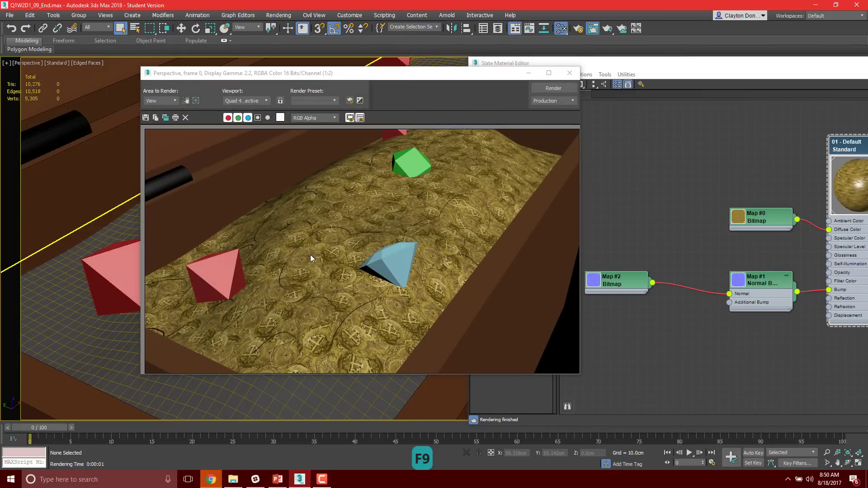
# Set the tiling of the Coins_HM_Tiled_NM bitmap to 2 in U and 4 in V.
pyautogui.click(621, 282)
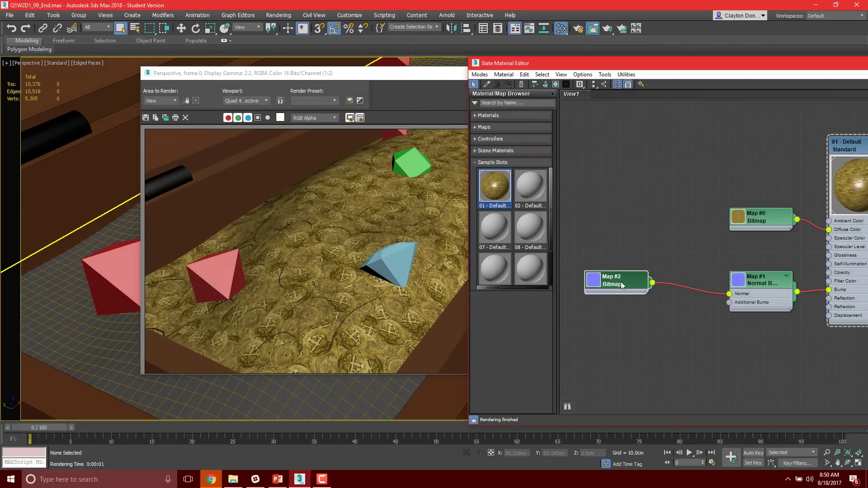
pyautogui.moveTo(770, 58); pyautogui.dragTo(473, 47)
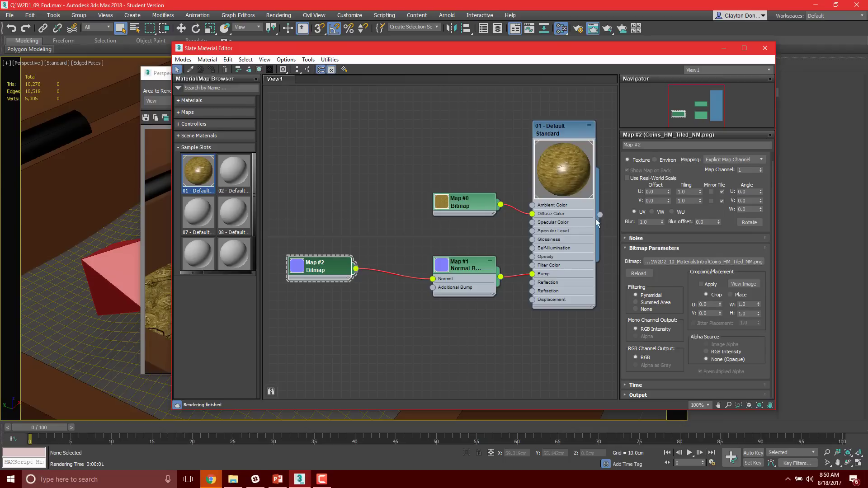
pyautogui.doubleClick(692, 191)
pyautogui.click(325, 219)
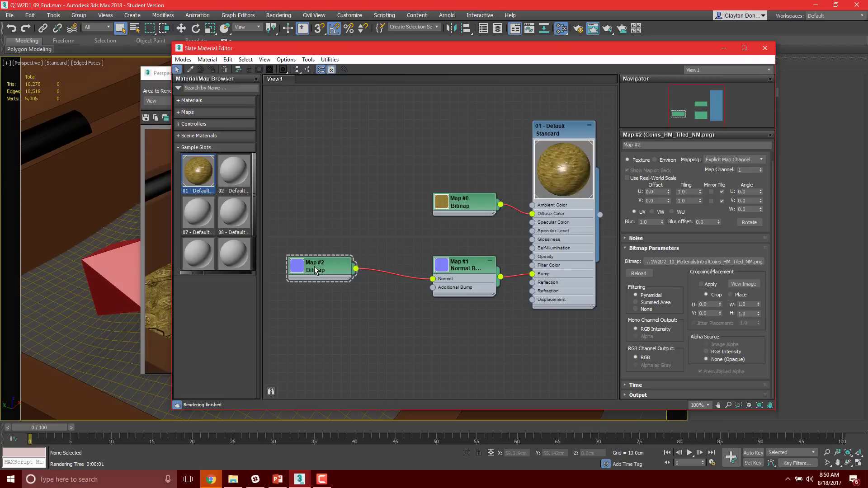
pyautogui.click(316, 270)
pyautogui.doubleClick(688, 192)
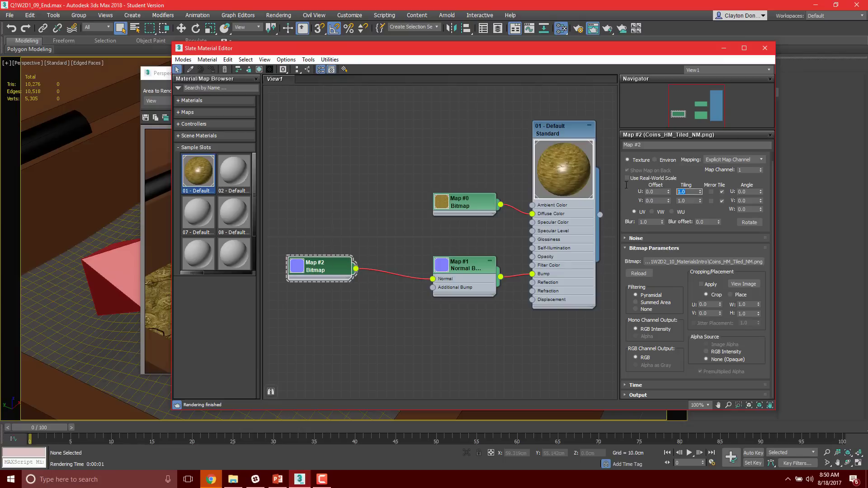
pyautogui.write('2')
pyautogui.press('Tab')
pyautogui.write('4')
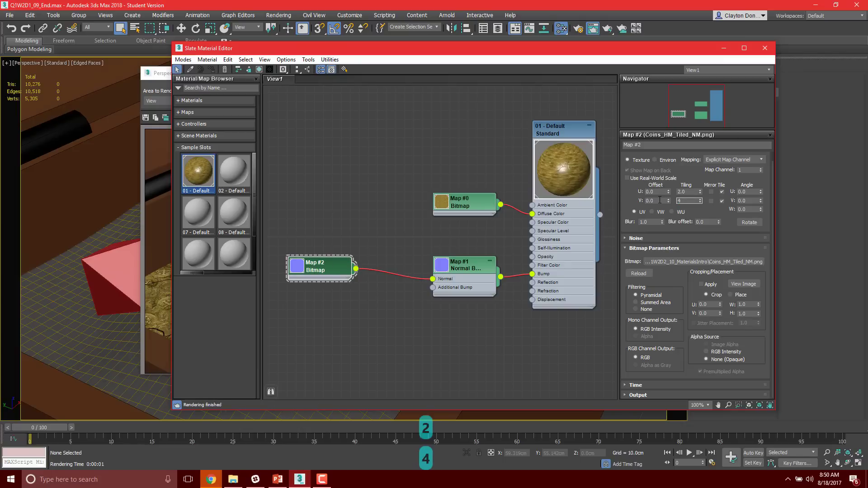
pyautogui.press('Return')
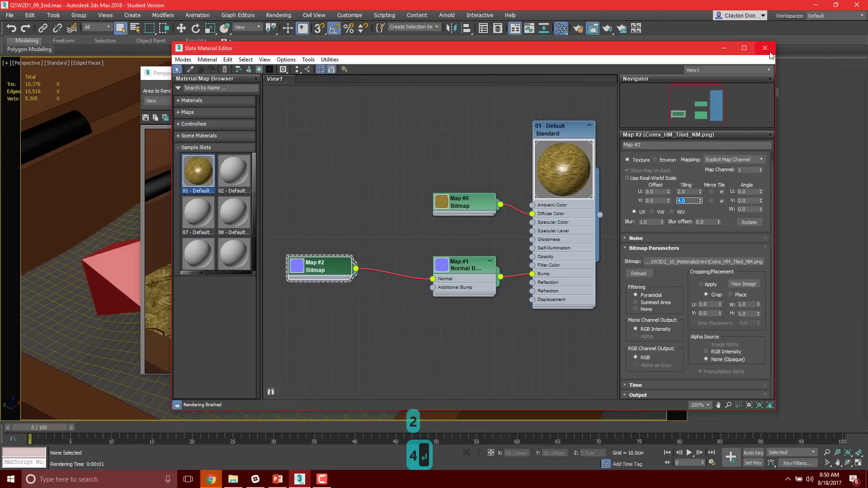
# Render the same close-up of the gold again and move the rendered image aside to uncover the viewport.
pyautogui.moveTo(451, 54); pyautogui.dragTo(845, 79)
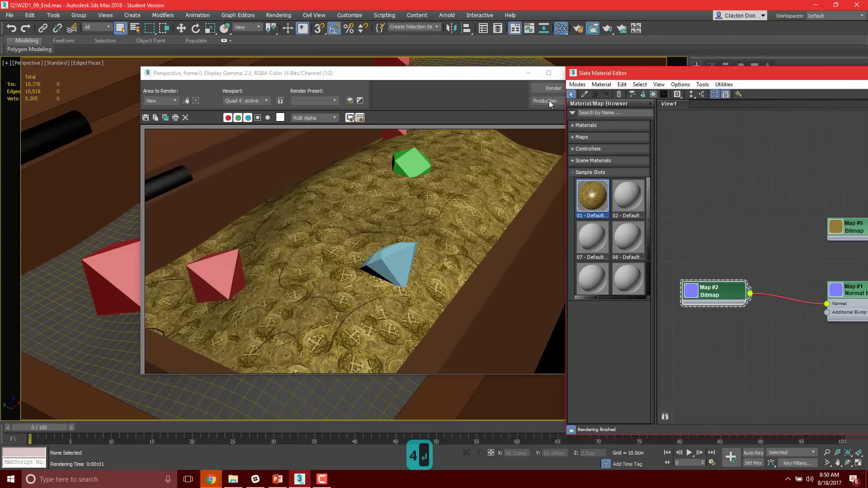
pyautogui.click(544, 88)
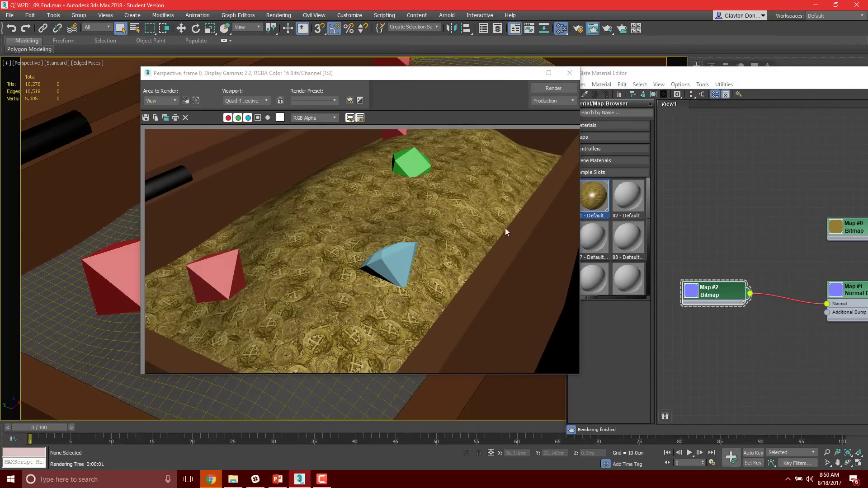
pyautogui.moveTo(502, 77); pyautogui.dragTo(831, 99)
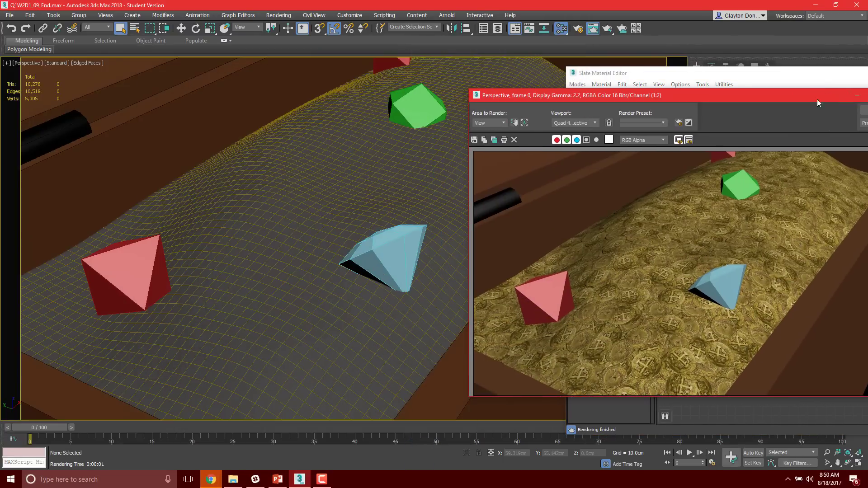
# Render the gold from a lower angle and zoom into the rendered image to examine the coin relief.
pyautogui.keyDown('alt'); pyautogui.moveTo(307, 211); pyautogui.dragTo(328, 267, button='middle'); pyautogui.keyUp('alt')
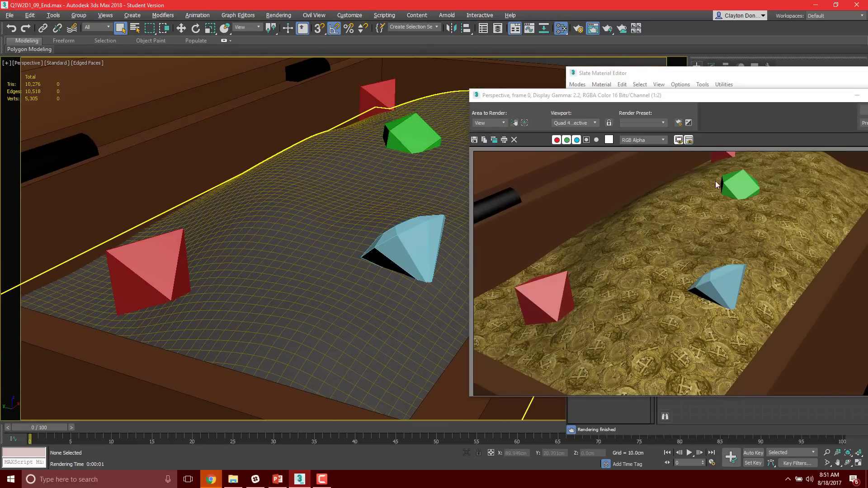
pyautogui.moveTo(778, 99); pyautogui.dragTo(645, 78)
pyautogui.click(749, 89)
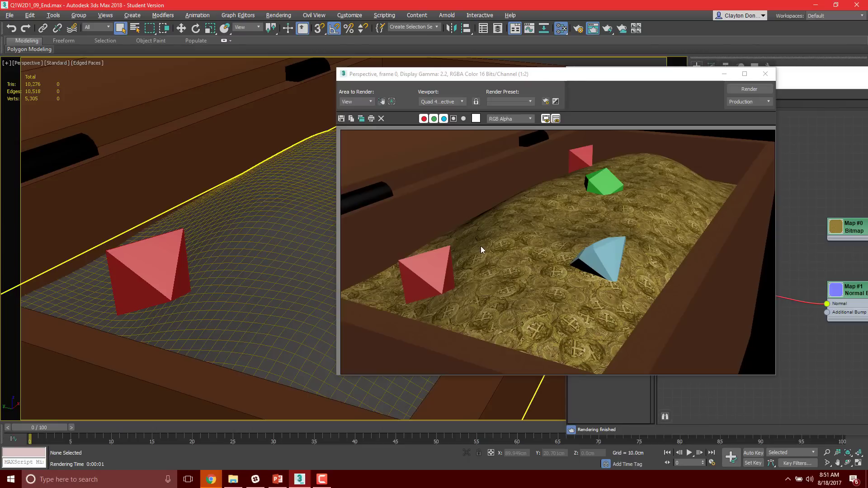
pyautogui.scroll(1, 479, 243)
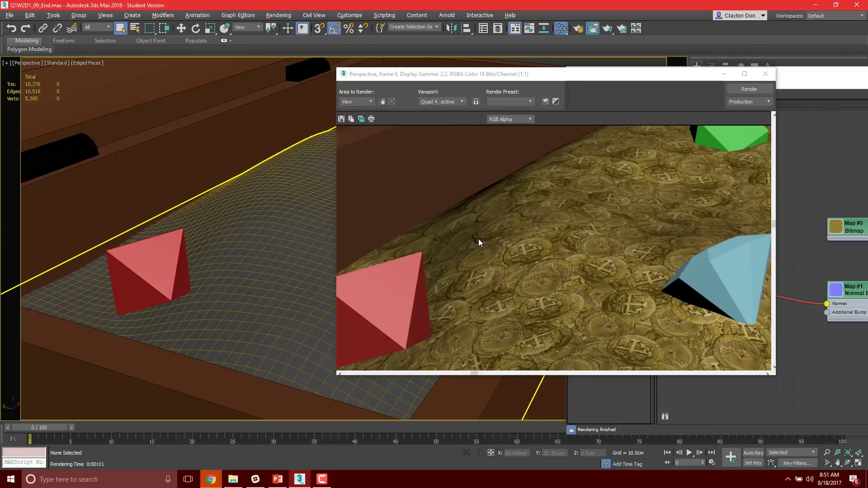
# Examine the coin relief across the rendered gold at different magnifications, and close the render.
pyautogui.scroll(1, 472, 245)
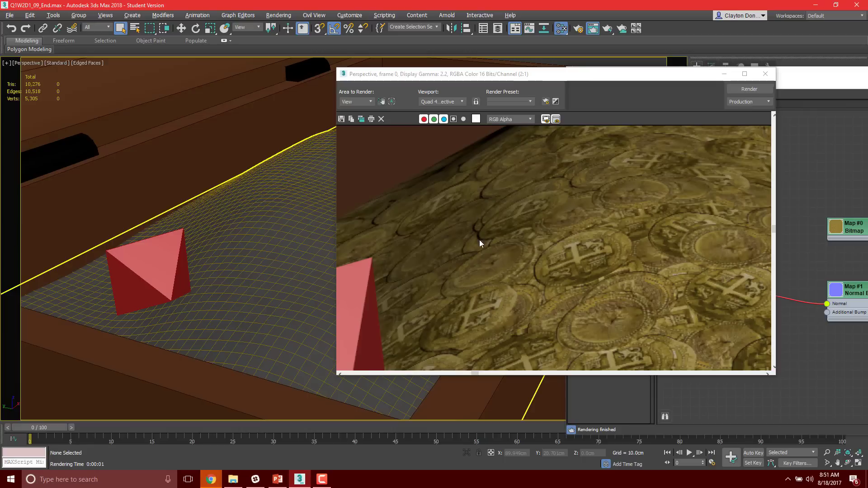
pyautogui.scroll(-1, 520, 256)
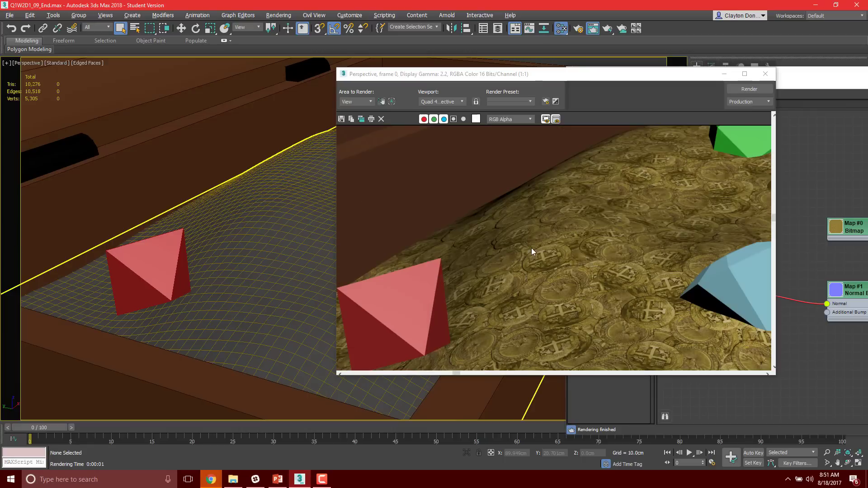
pyautogui.scroll(-1, 531, 248)
pyautogui.scroll(1, 713, 185)
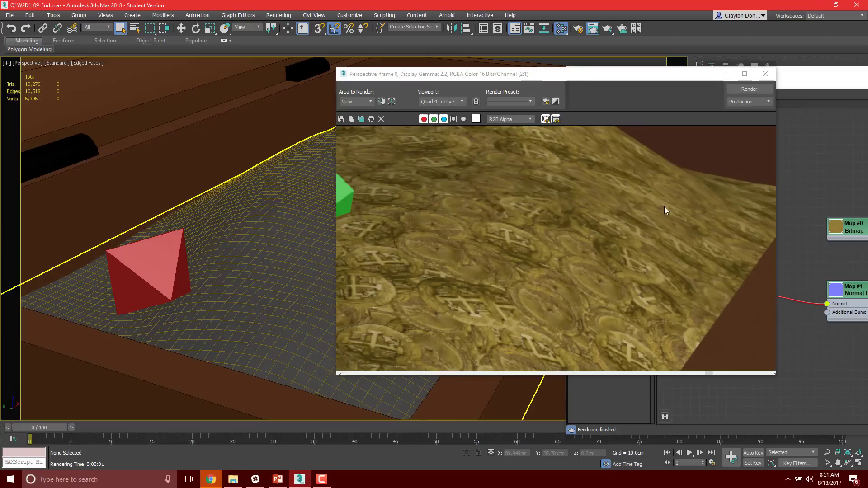
pyautogui.scroll(-2, 641, 219)
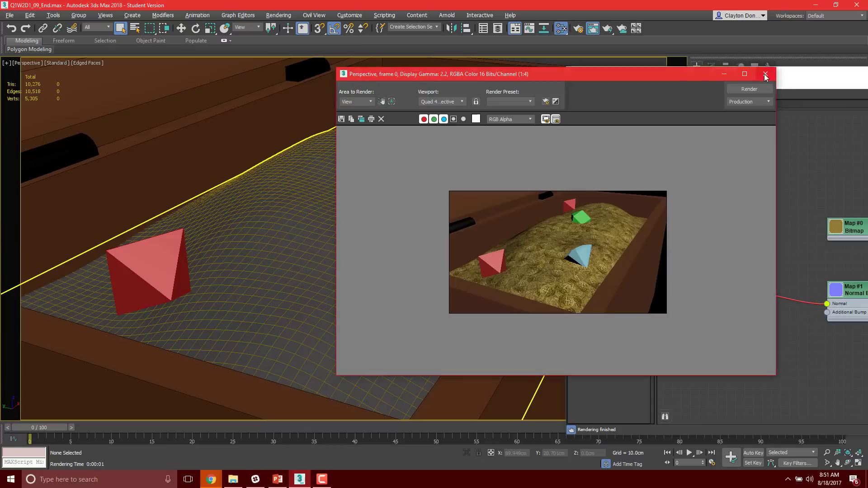
pyautogui.click(765, 74)
# Set the gold material's Specular Level to 144 and Glossiness to 61.
pyautogui.moveTo(765, 70); pyautogui.dragTo(475, 62)
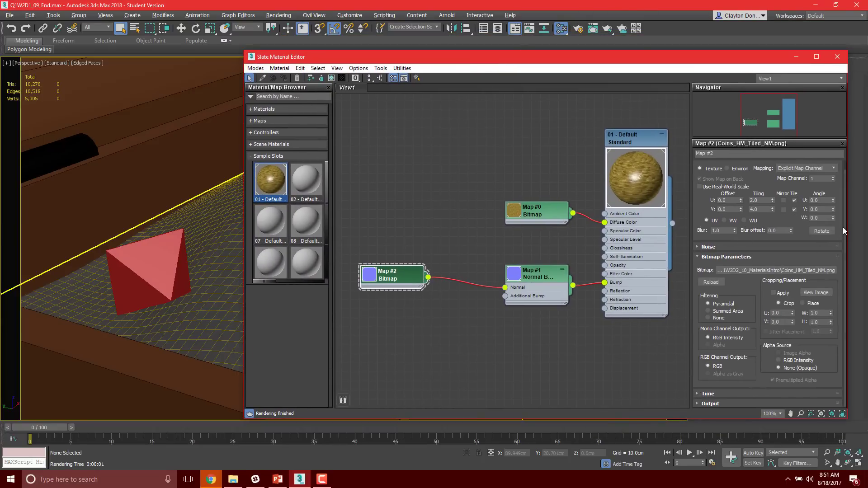
pyautogui.scroll(1, 842, 227)
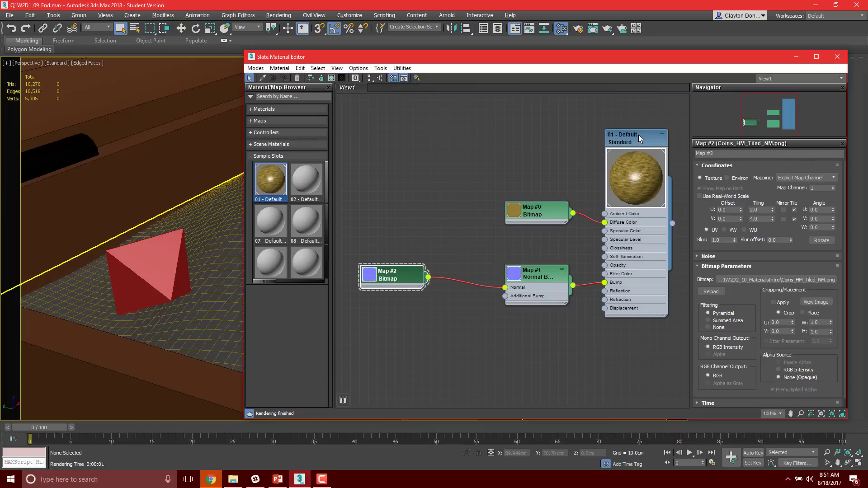
pyautogui.doubleClick(656, 196)
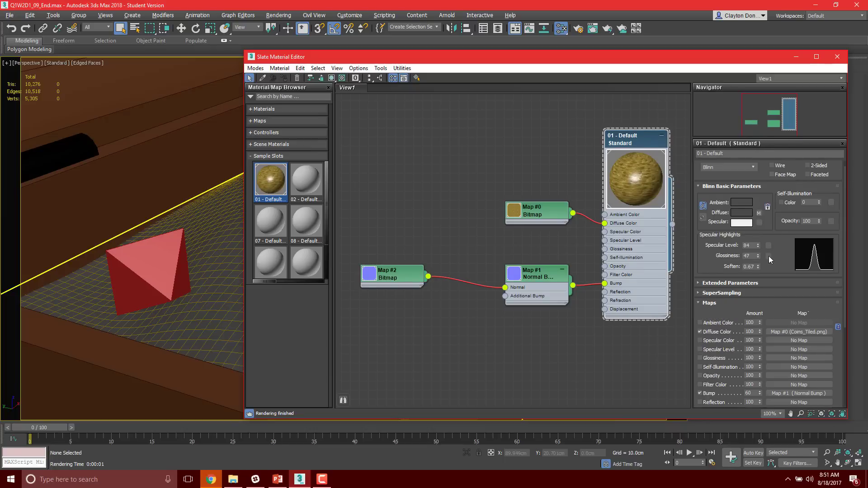
pyautogui.moveTo(758, 256); pyautogui.dragTo(759, 218)
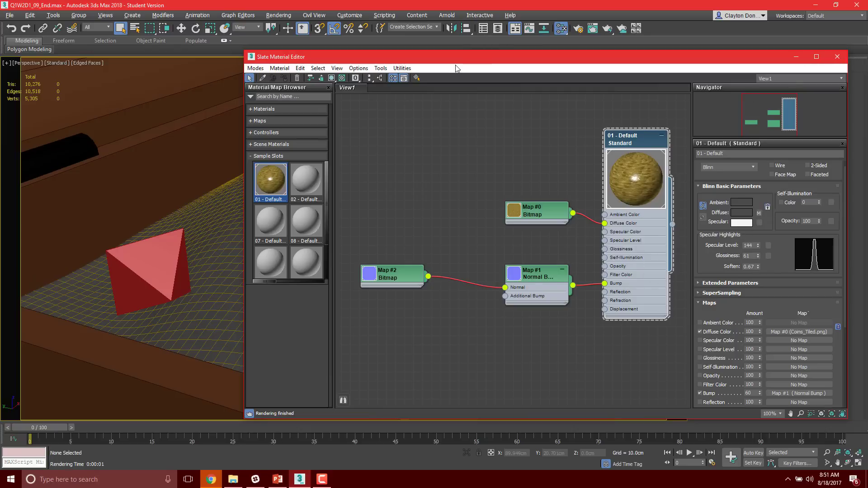
# Render the gold with its sharper highlights, close the render, and view the chest from another angle.
pyautogui.moveTo(456, 57); pyautogui.dragTo(833, 81)
pyautogui.moveTo(447, 174); pyautogui.dragTo(448, 174, button='middle')
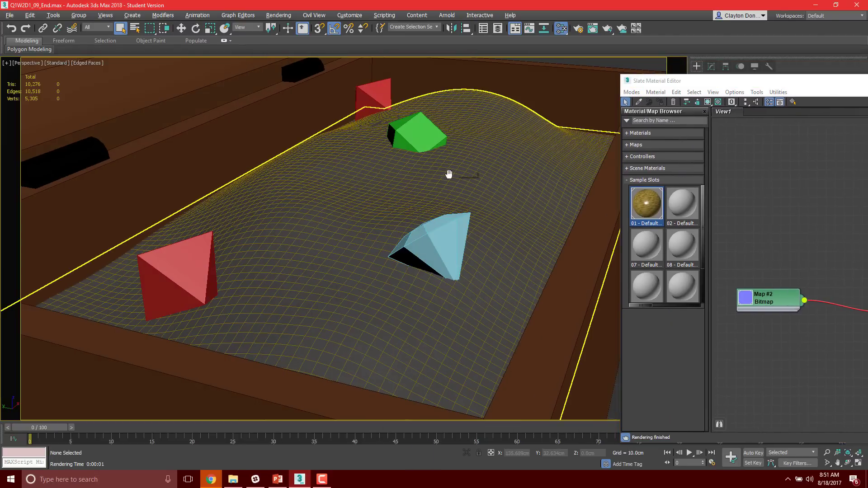
pyautogui.press('F9')
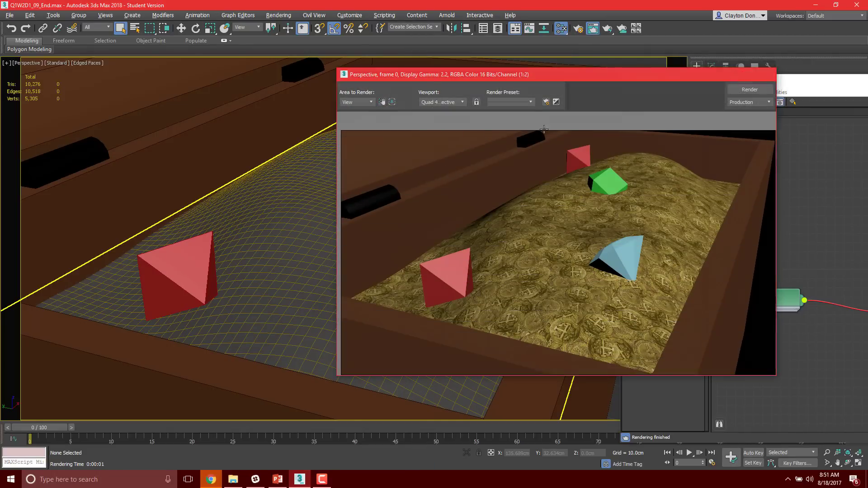
pyautogui.click(766, 74)
pyautogui.scroll(3, 526, 209)
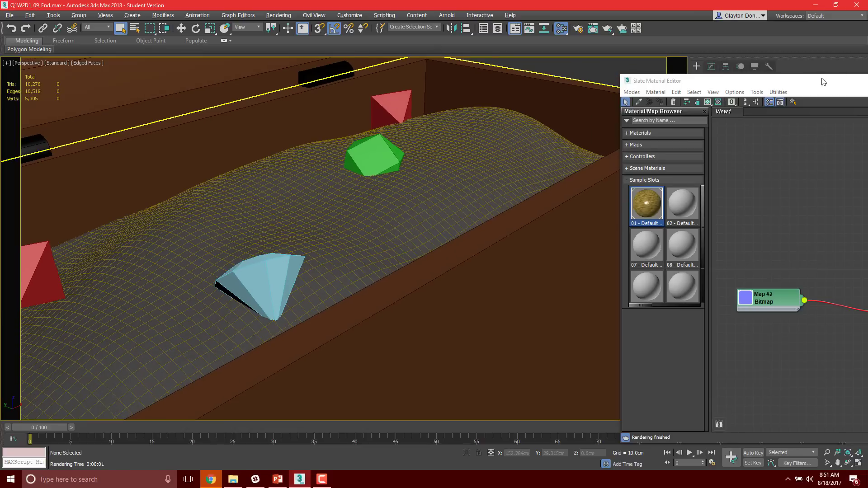
# Add a bitmap map using Coins_HM2_Tiled_NM and connect it to the Additional Bump input of the Normal Bump map.
pyautogui.moveTo(822, 77); pyautogui.dragTo(328, 81)
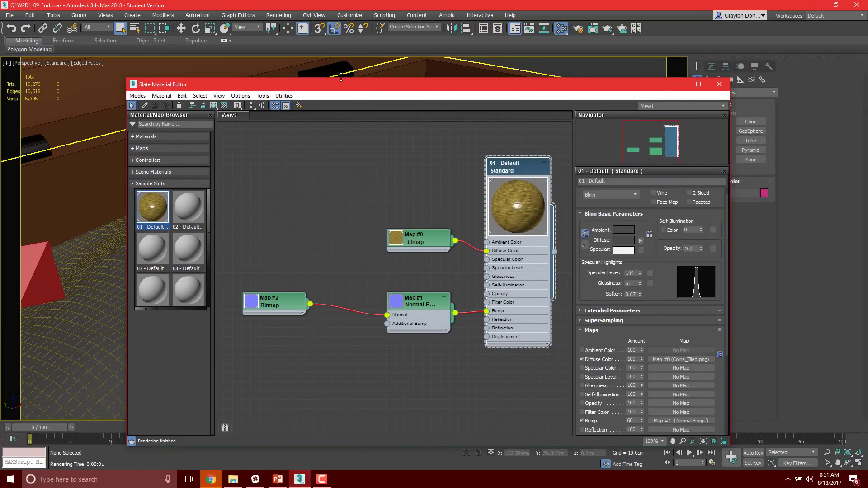
pyautogui.moveTo(337, 91); pyautogui.dragTo(393, 83)
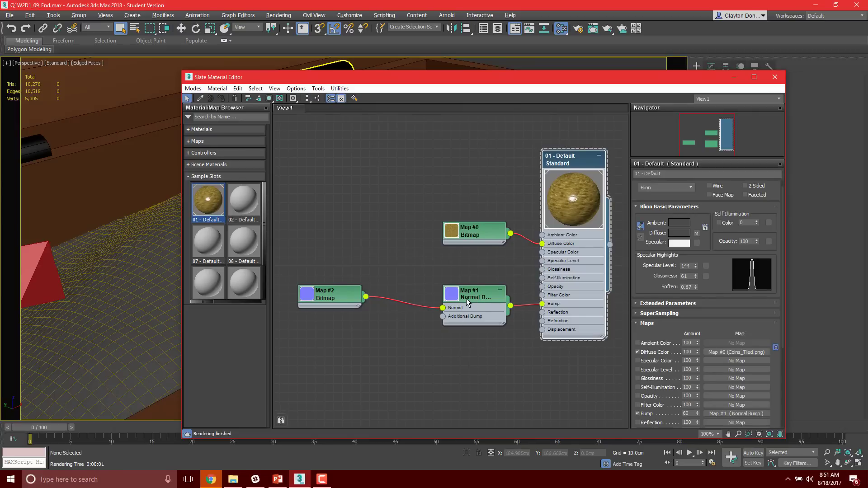
pyautogui.rightClick(323, 338)
pyautogui.moveTo(361, 353)
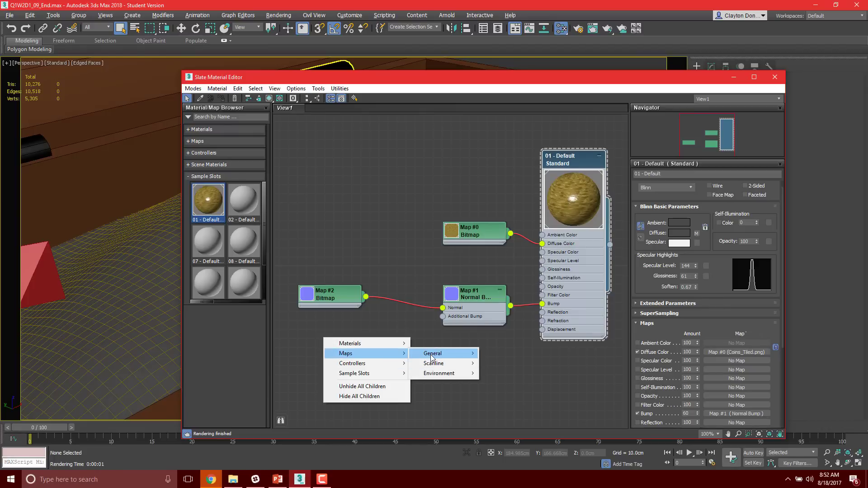
pyautogui.moveTo(432, 357)
pyautogui.click(510, 114)
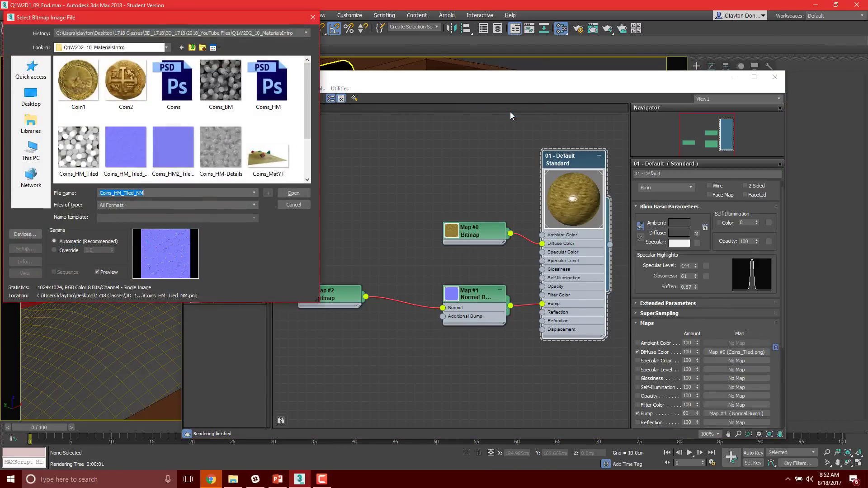
pyautogui.click(176, 157)
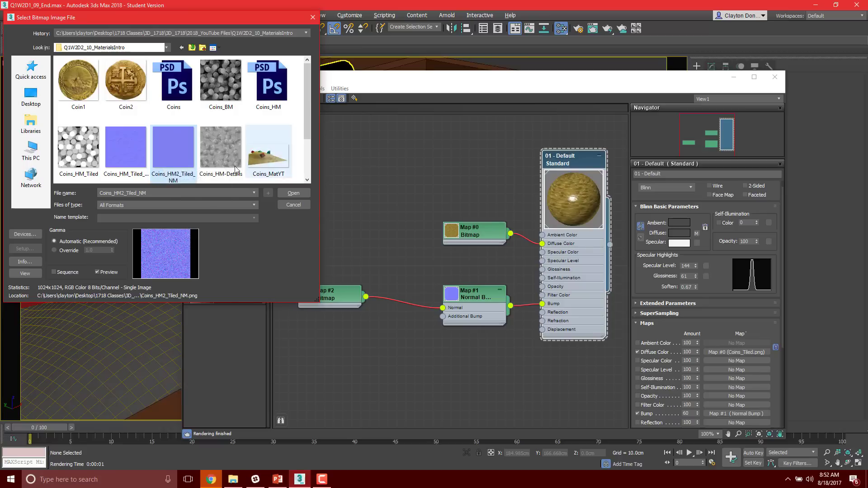
pyautogui.click(293, 193)
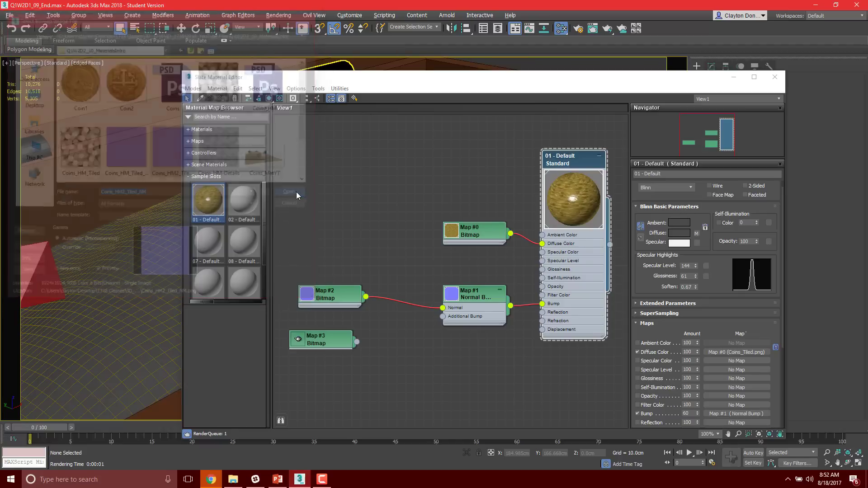
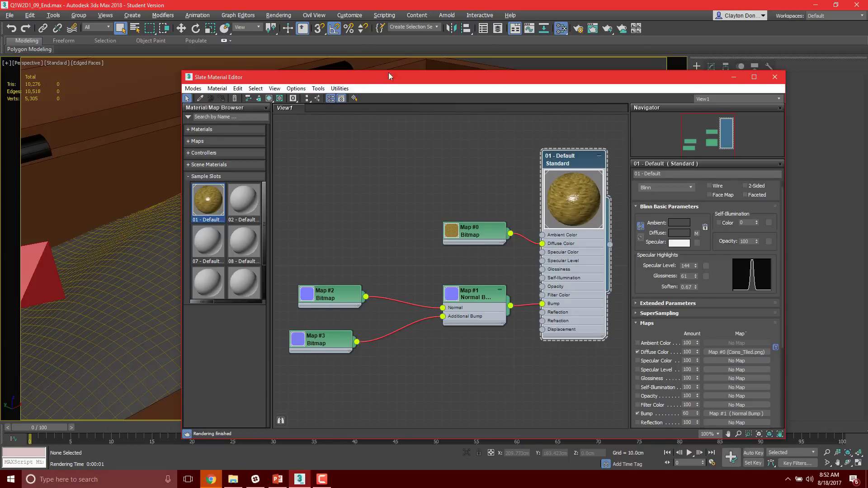
# Render the gold with the additional bump, inspect the coin detail up close, and close the render.
pyautogui.moveTo(388, 76); pyautogui.dragTo(402, 46)
pyautogui.moveTo(327, 51); pyautogui.dragTo(608, 52)
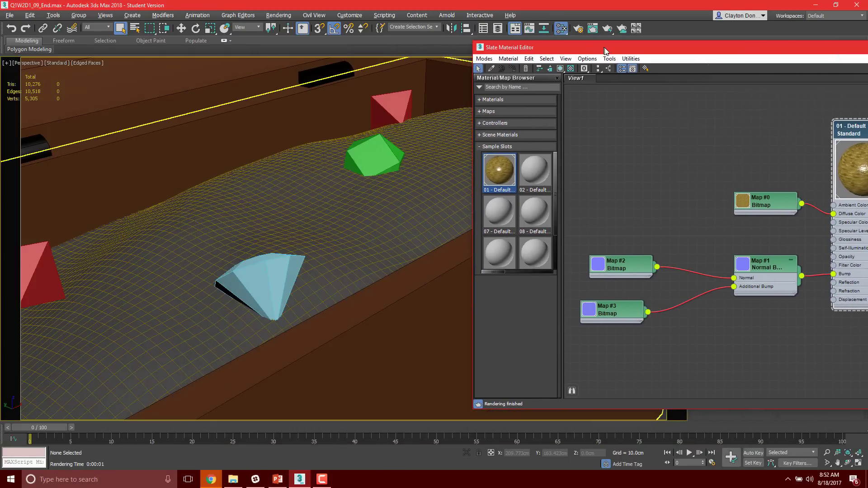
pyautogui.keyDown('alt'); pyautogui.moveTo(169, 215); pyautogui.dragTo(294, 219, button='middle'); pyautogui.keyUp('alt')
pyautogui.press('F9')
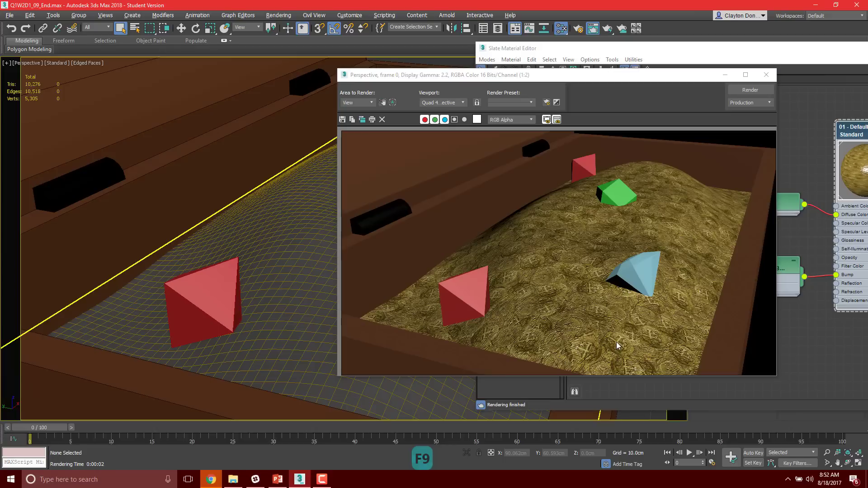
pyautogui.scroll(1, 617, 342)
pyautogui.scroll(1, 608, 276)
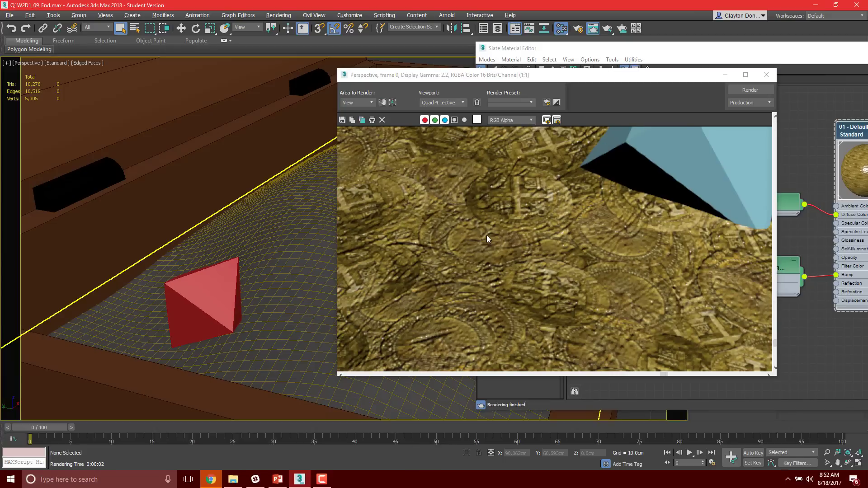
pyautogui.scroll(-1, 487, 235)
pyautogui.scroll(-1, 527, 292)
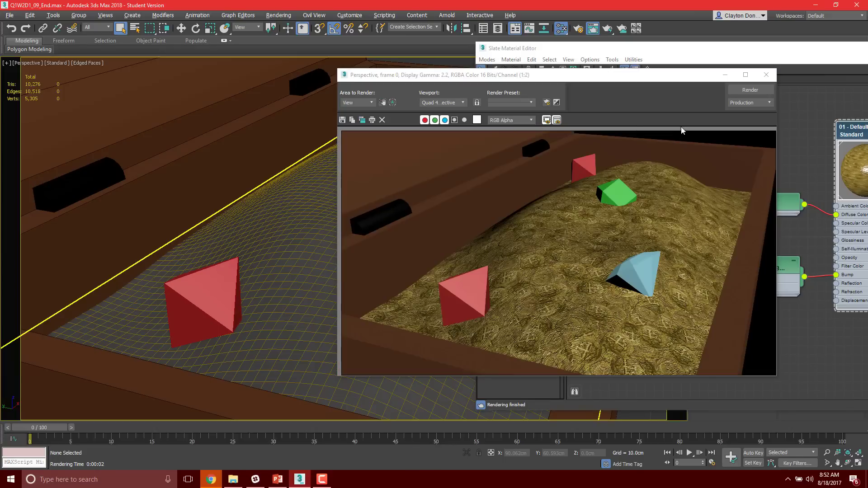
pyautogui.click(764, 73)
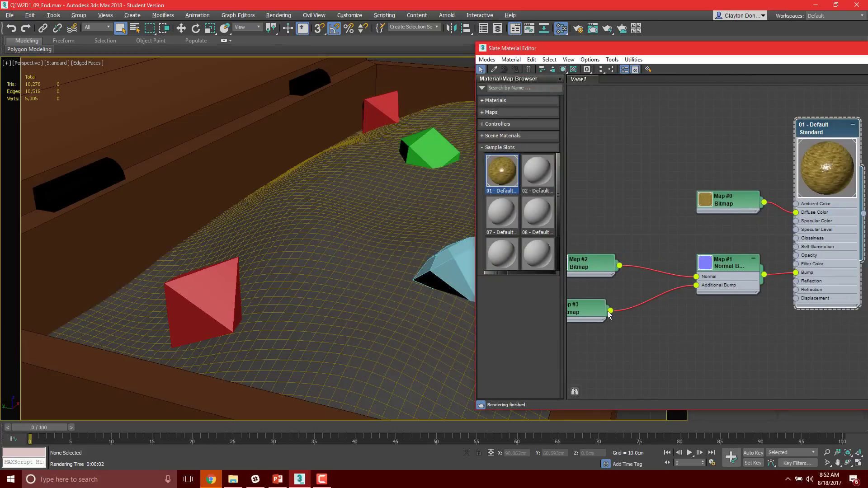
# Set the tiling of the Coins_HM2_Tiled_NM bitmap to 2 in U and 4 in V.
pyautogui.click(594, 314)
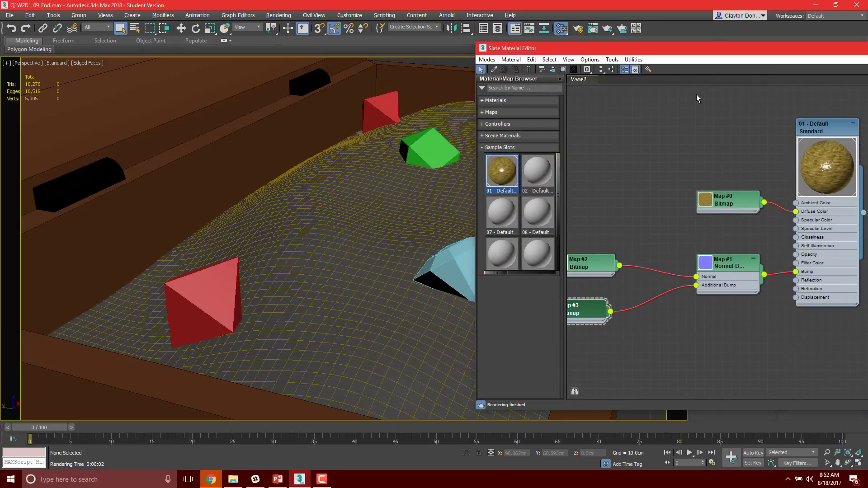
pyautogui.moveTo(707, 53); pyautogui.dragTo(384, 60)
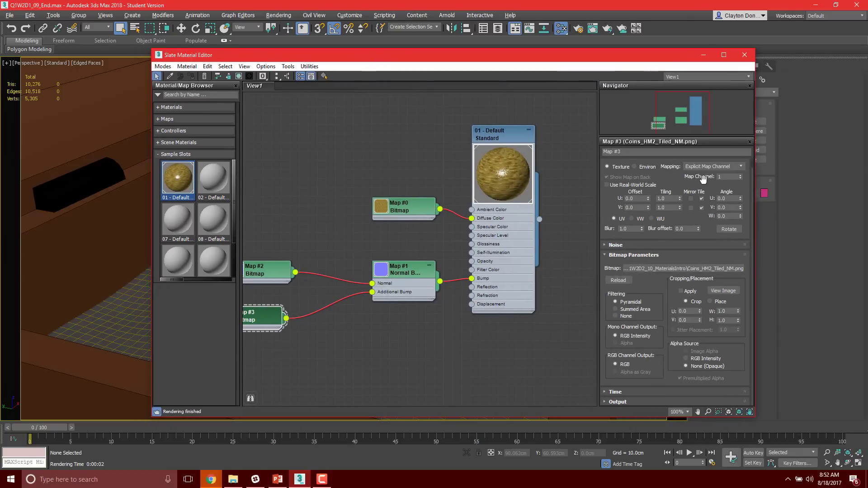
pyautogui.write('2')
pyautogui.doubleClick(669, 208)
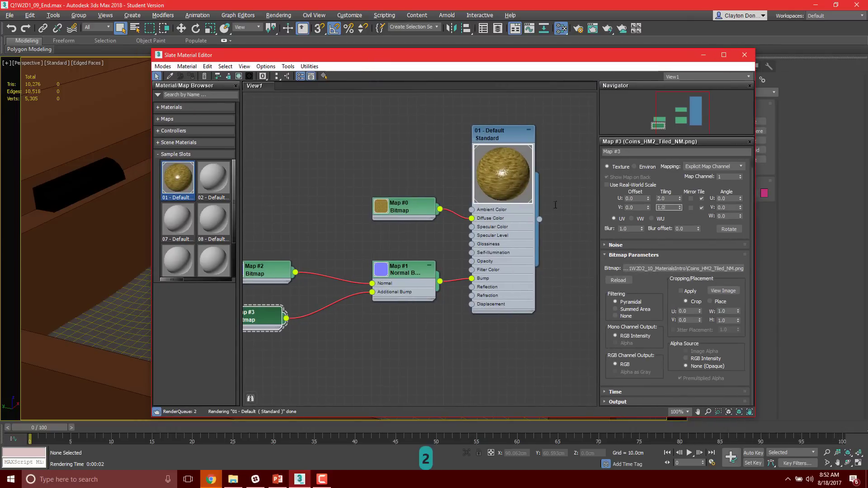
pyautogui.write('4')
pyautogui.press('Return')
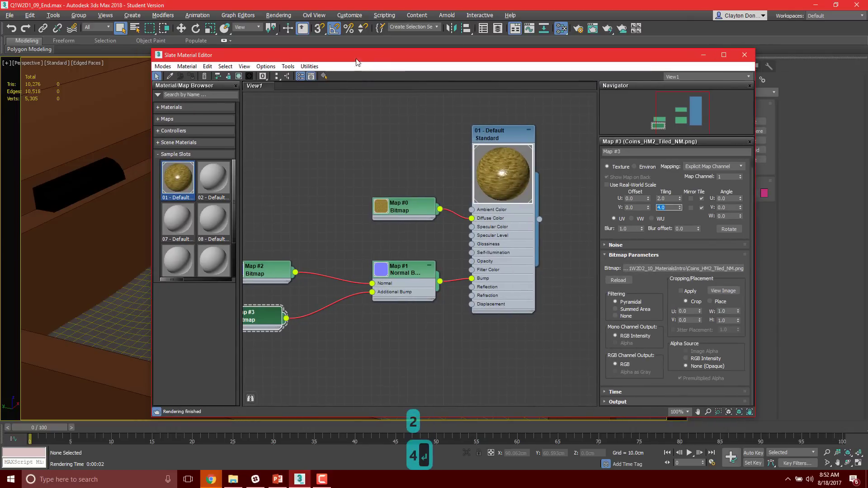
# Render the chest's gold with the retiled additional bump map, and close the render after checking it.
pyautogui.moveTo(357, 58); pyautogui.dragTo(785, 69)
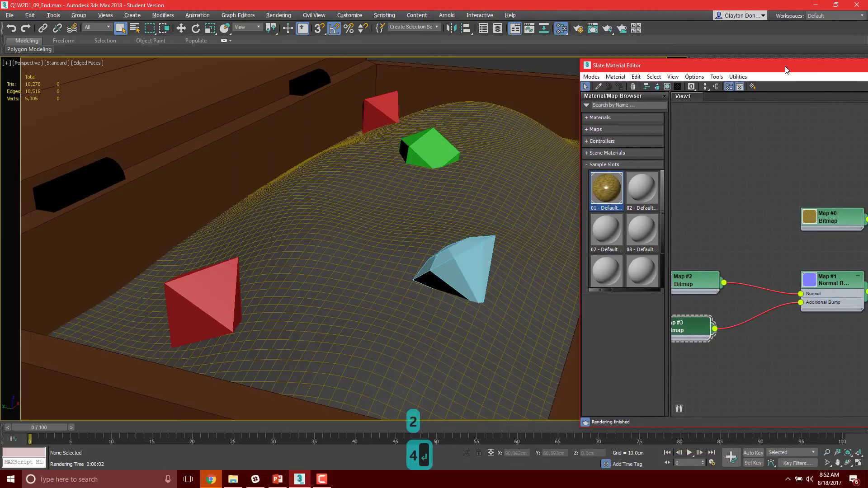
pyautogui.press('F9')
pyautogui.click(462, 170)
pyautogui.rightClick(465, 186)
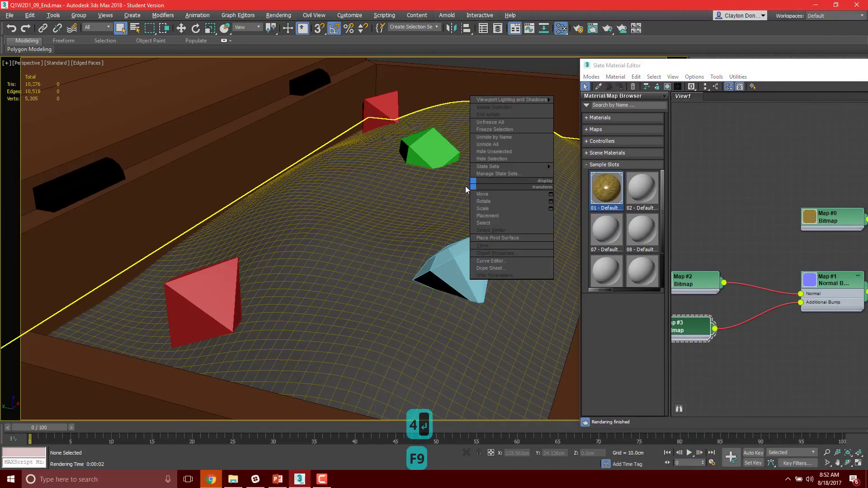
pyautogui.press('F9')
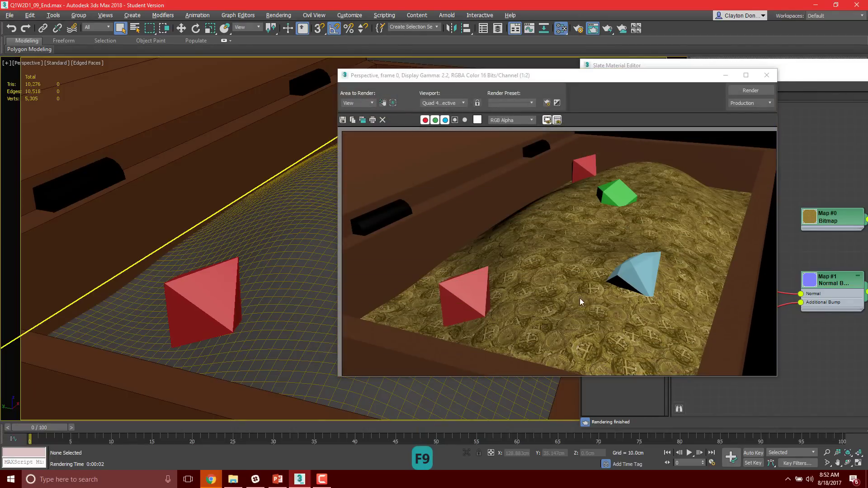
pyautogui.click(766, 75)
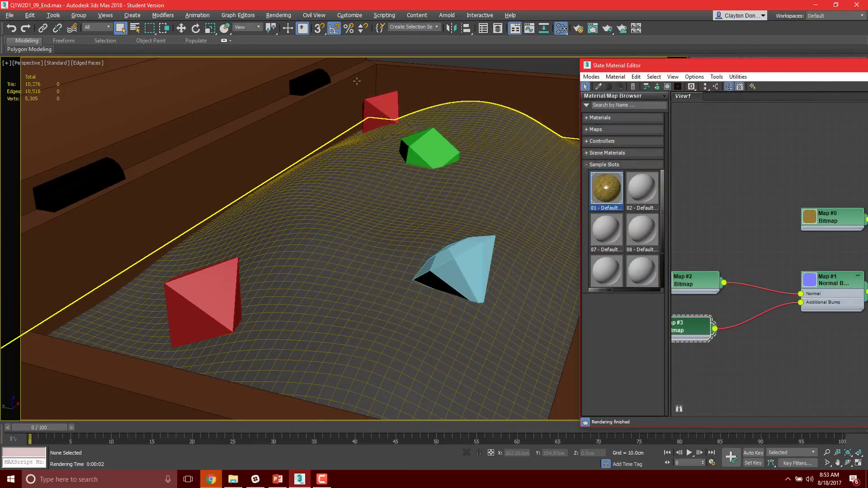
# Add a bitmap map using Coins_BM and connect it to the Specular Level input of the gold's Standard material.
pyautogui.moveTo(805, 70); pyautogui.dragTo(367, 34)
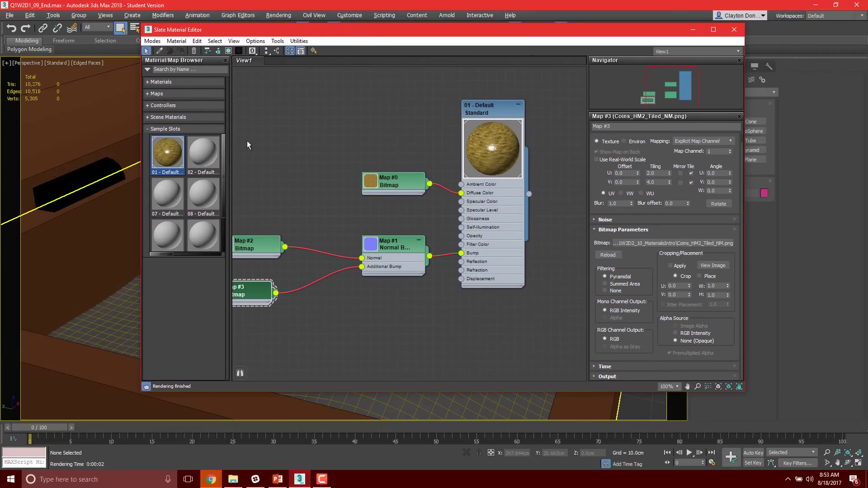
pyautogui.rightClick(276, 187)
pyautogui.moveTo(289, 203)
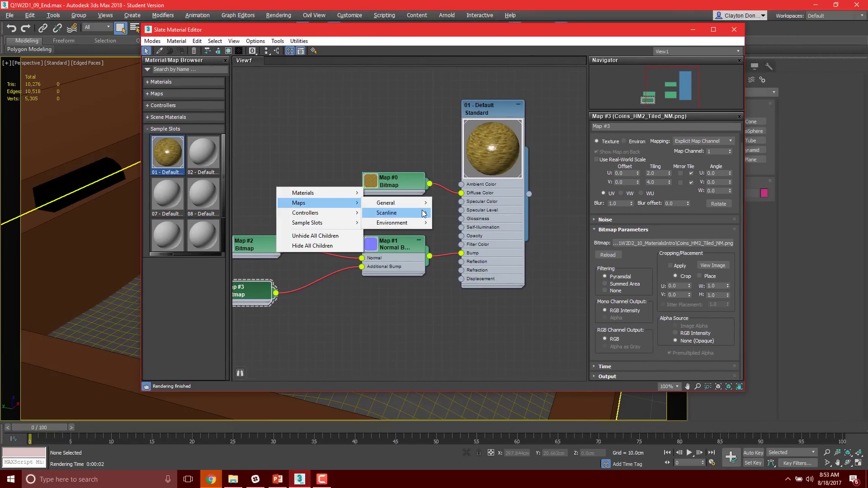
pyautogui.moveTo(421, 206)
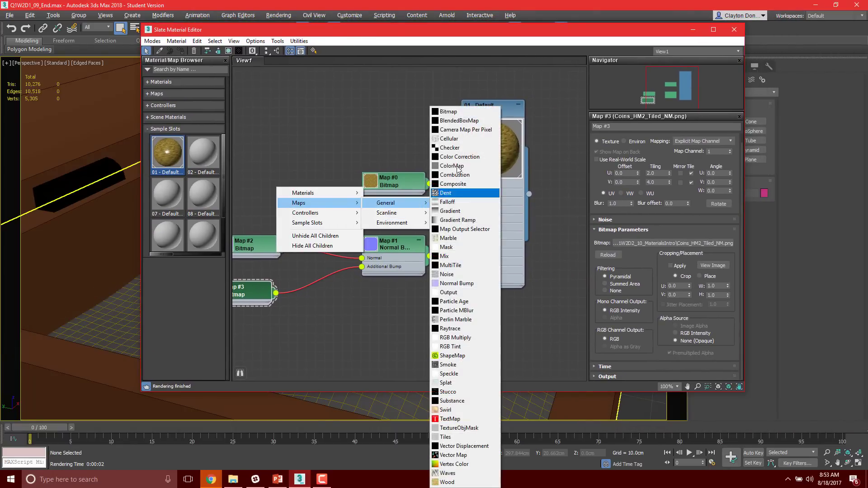
pyautogui.click(442, 111)
pyautogui.click(442, 111)
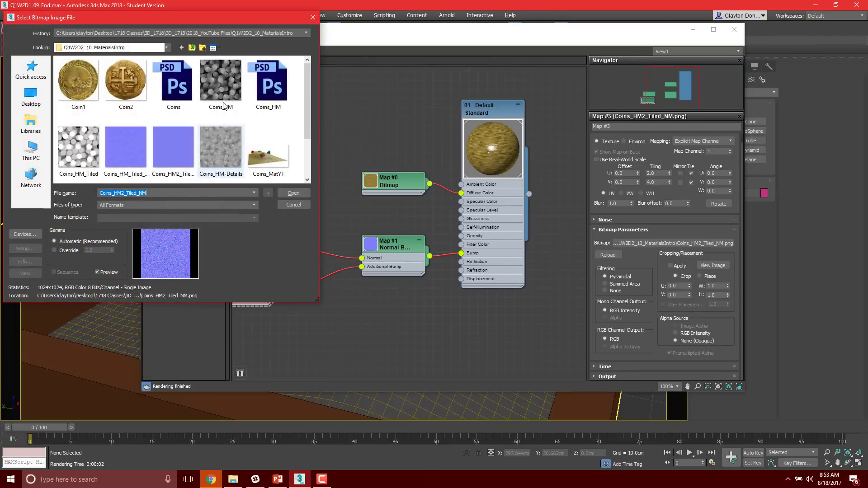
pyautogui.click(221, 145)
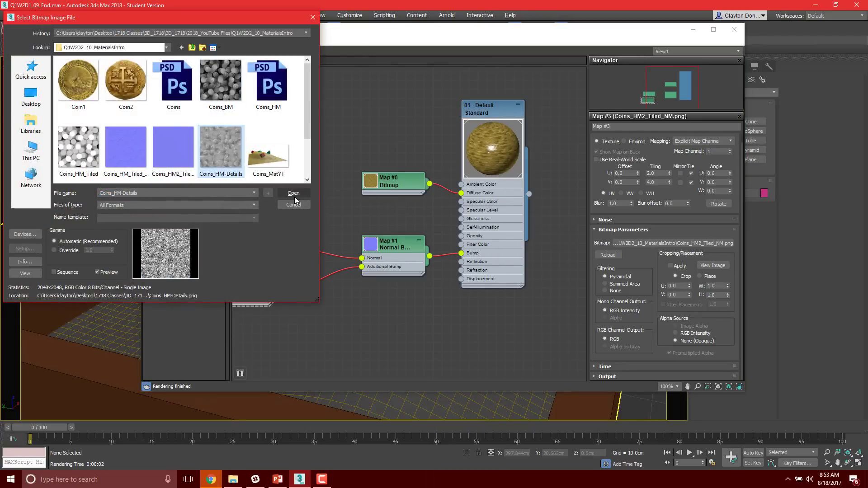
pyautogui.click(224, 83)
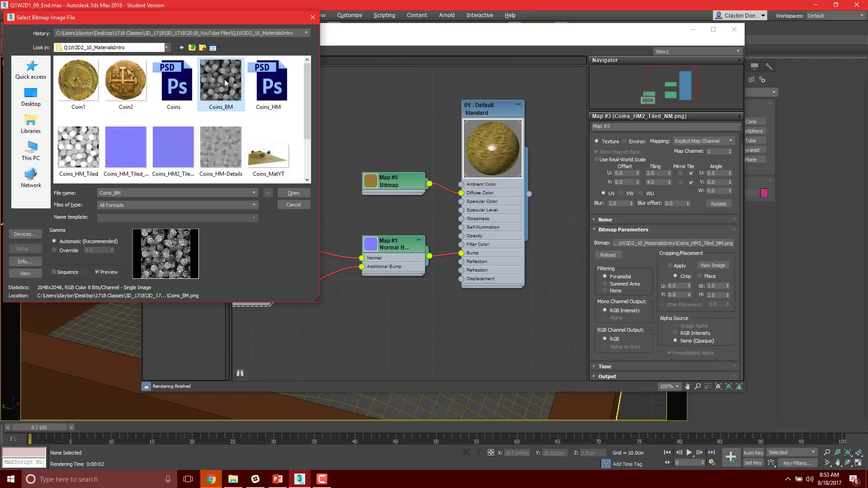
pyautogui.click(292, 193)
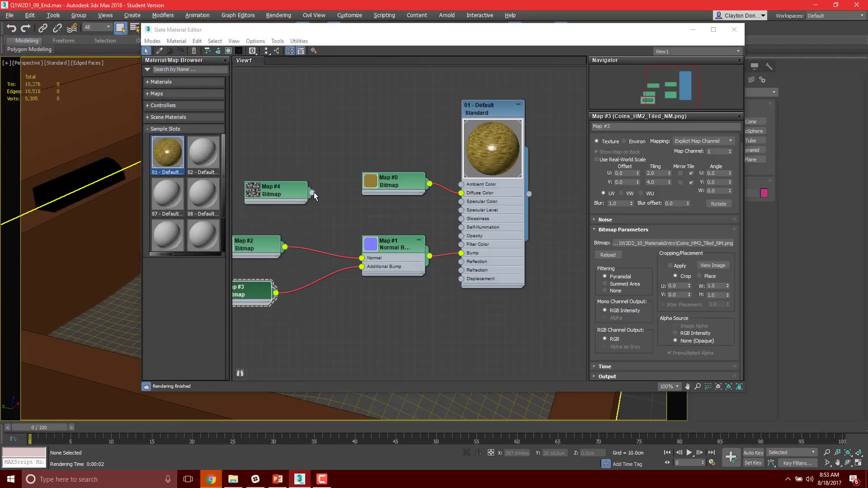
pyautogui.moveTo(312, 194); pyautogui.dragTo(461, 211)
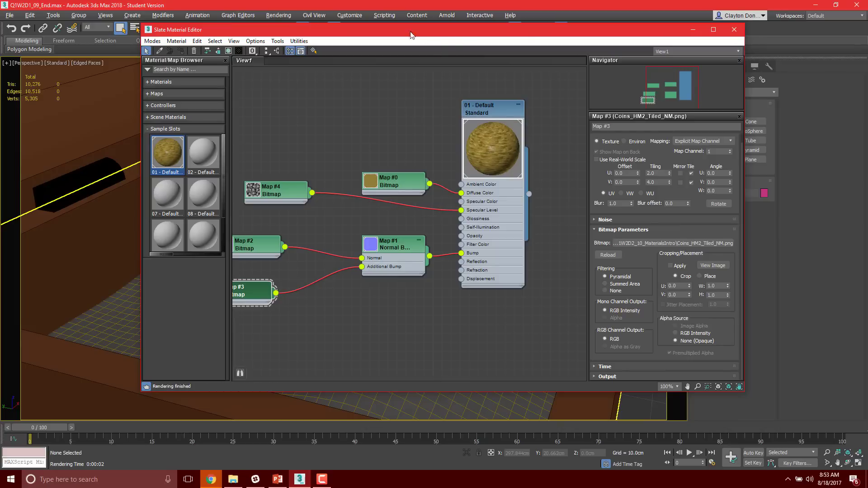
# Render the gold with the new specular level map, and return to the material editor after checking it.
pyautogui.moveTo(411, 35); pyautogui.dragTo(761, 95)
pyautogui.press('F9')
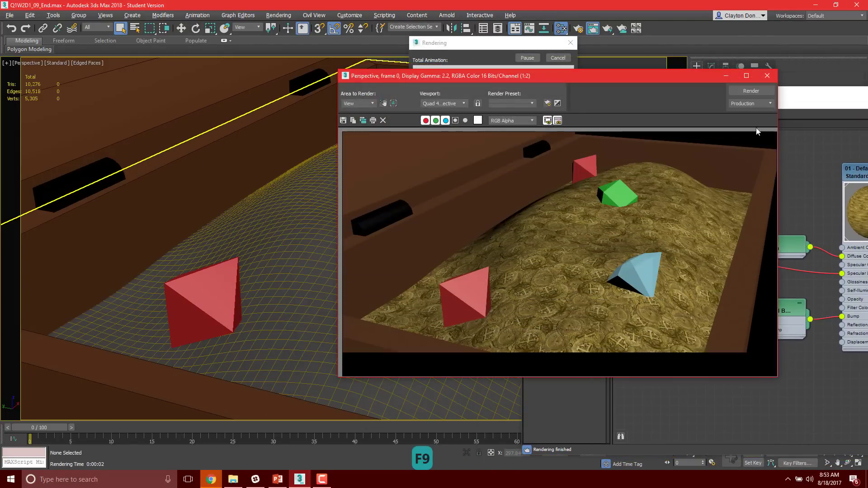
pyautogui.moveTo(796, 92); pyautogui.dragTo(452, 63)
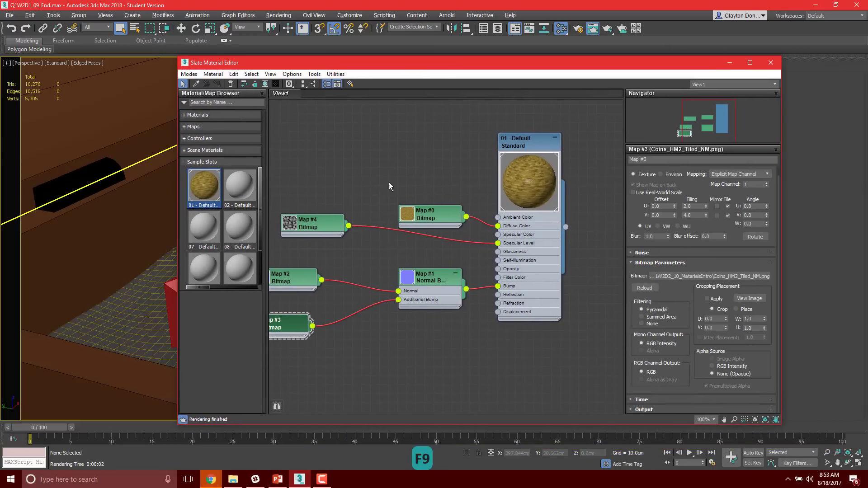
# Set the tiling of the Coins_BM bitmap to 2 in U and 4 in V.
pyautogui.click(320, 216)
pyautogui.doubleClick(326, 231)
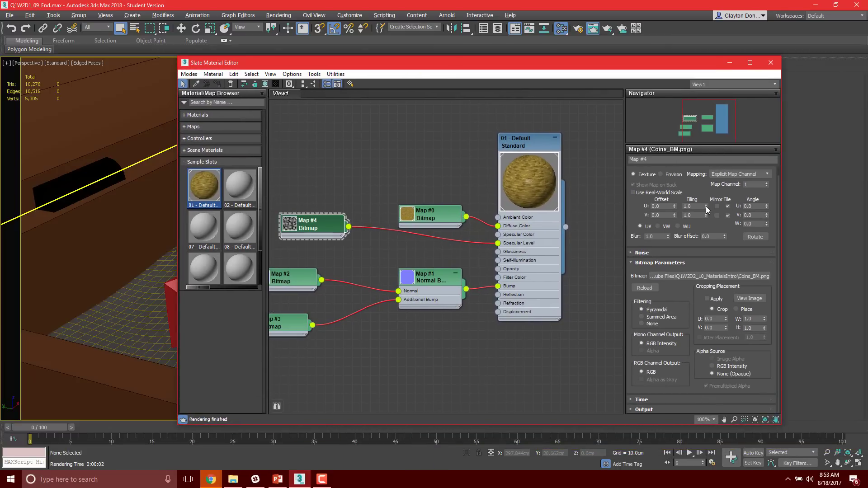
pyautogui.write('2')
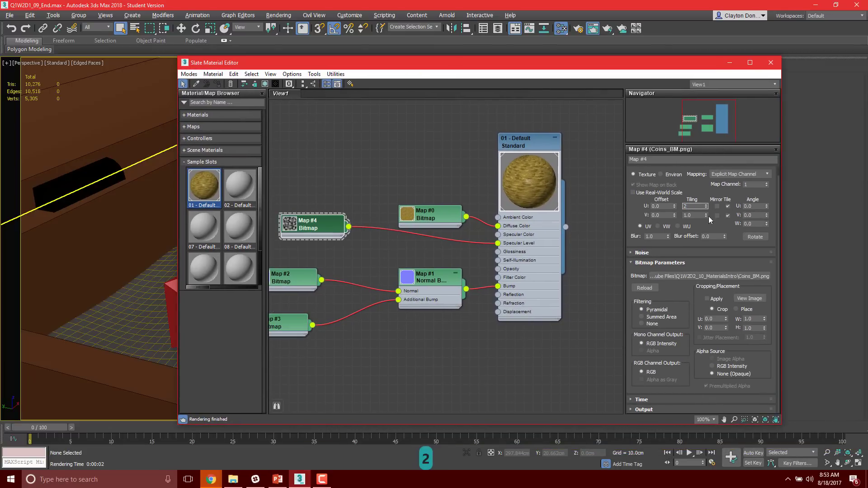
pyautogui.doubleClick(694, 215)
pyautogui.write('4')
pyautogui.press('Return')
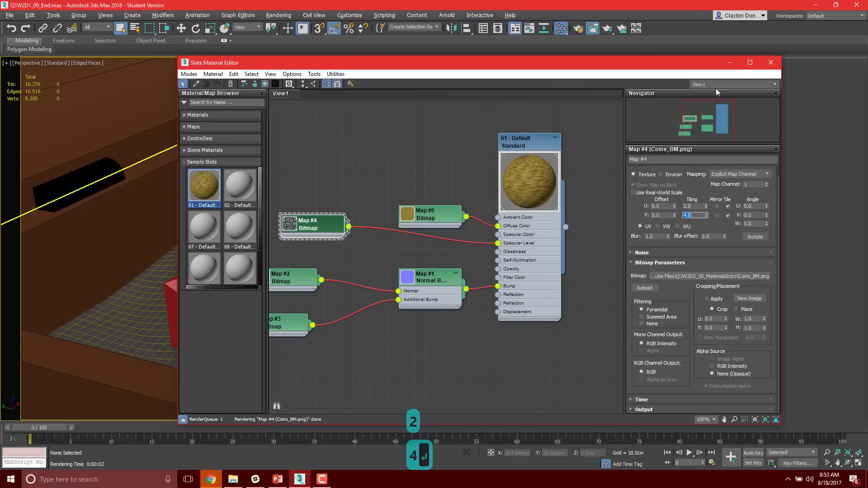
# Render the chest's gold with the retiled specular level map, and close the render after checking it.
pyautogui.click(732, 62)
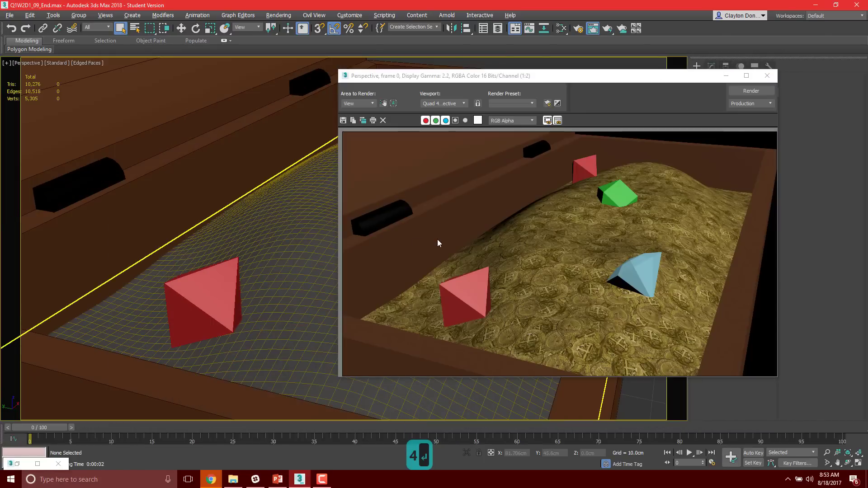
pyautogui.press('F9')
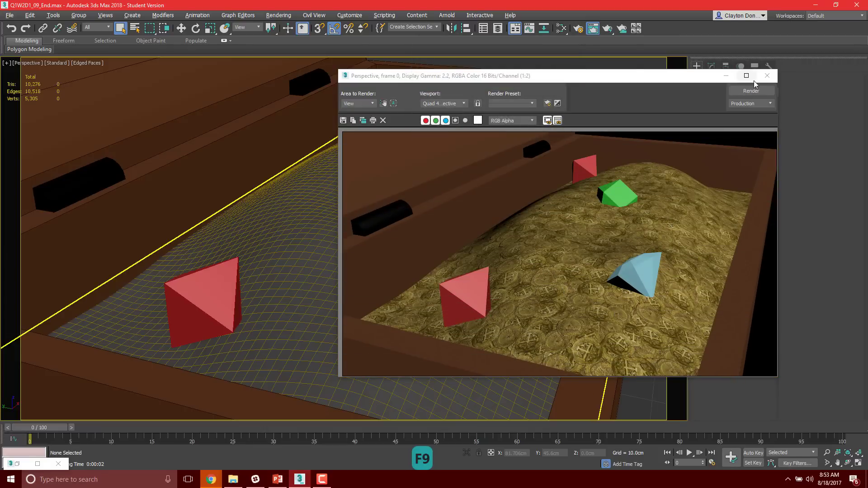
pyautogui.click(768, 75)
# Place a photometric Free Light on the ground beside the chest, accepting the recommended Logarithmic Exposure Control.
pyautogui.keyDown('alt'); pyautogui.moveTo(518, 194); pyautogui.dragTo(482, 205, button='middle'); pyautogui.keyUp('alt')
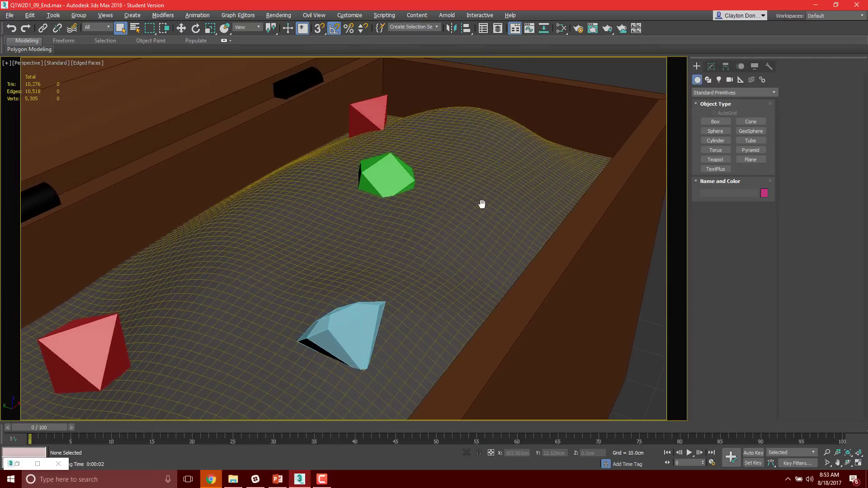
pyautogui.scroll(-10, 482, 205)
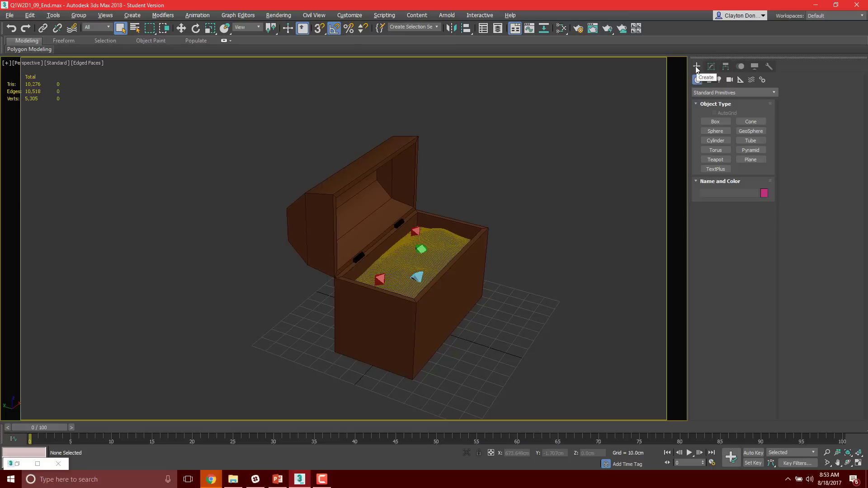
pyautogui.click(719, 80)
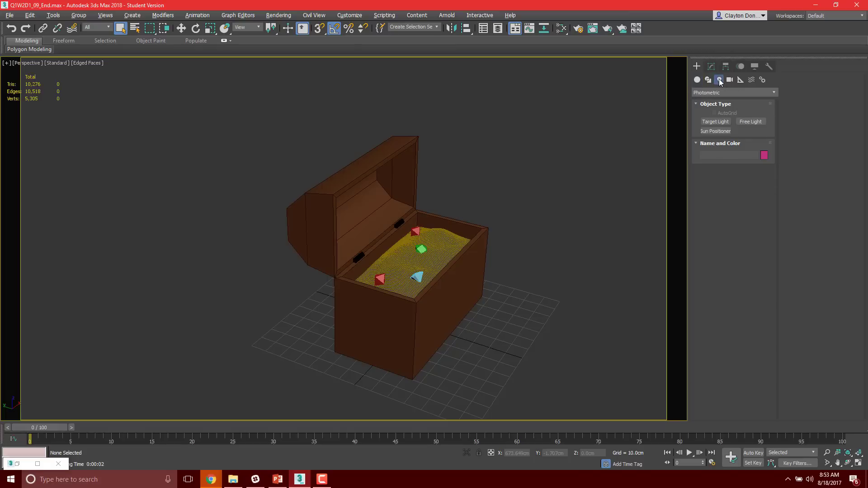
pyautogui.click(745, 121)
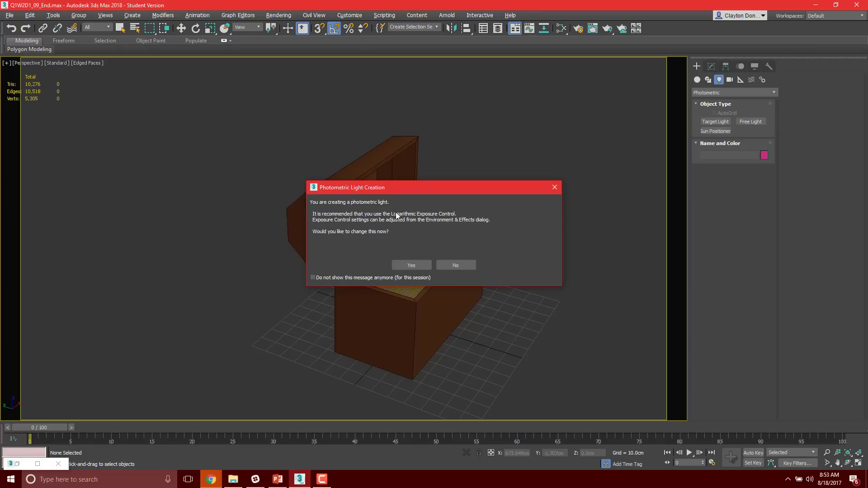
pyautogui.click(415, 265)
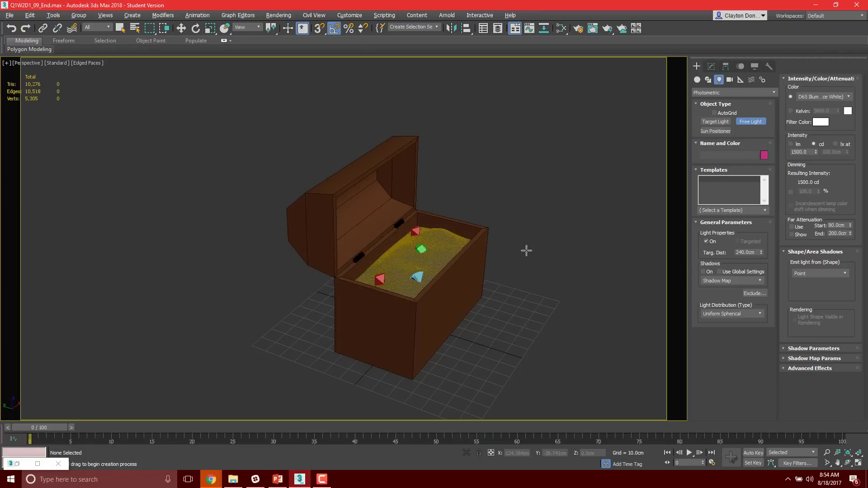
pyautogui.click(504, 306)
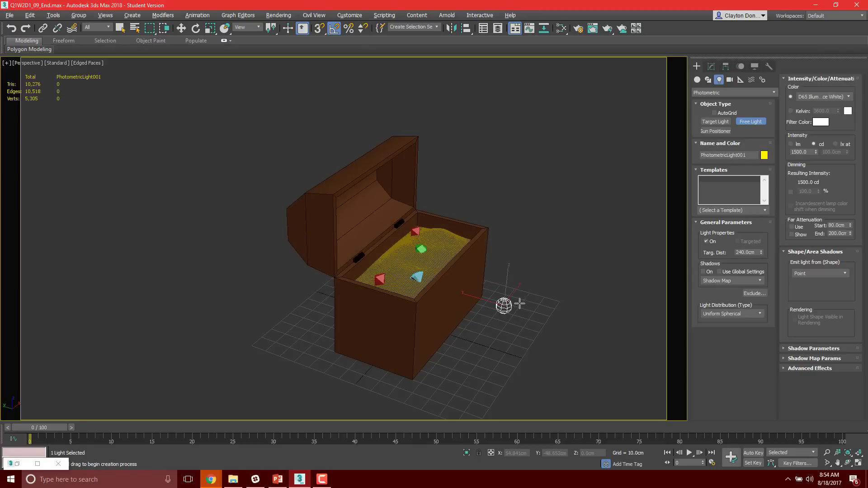
# Raise the free light beside the open lid, to about X 82, Y 2, Z 68 cm.
pyautogui.press('w')
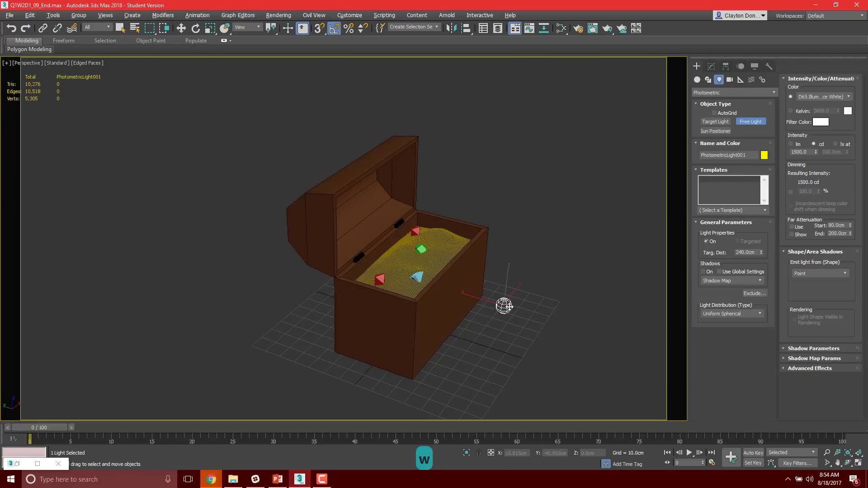
pyautogui.moveTo(498, 291); pyautogui.dragTo(476, 156)
pyautogui.keyDown('alt'); pyautogui.moveTo(527, 213); pyautogui.dragTo(483, 195, button='middle'); pyautogui.keyUp('alt')
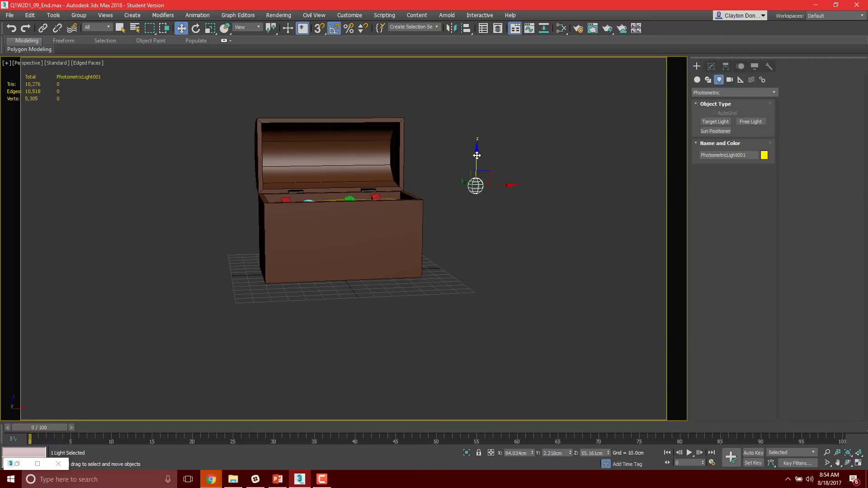
pyautogui.moveTo(477, 158)
pyautogui.mouseDown()
pyautogui.moveTo(477, 140)
pyautogui.moveTo(481, 166)
pyautogui.mouseUp()
pyautogui.keyDown('alt'); pyautogui.moveTo(481, 172); pyautogui.dragTo(428, 216, button='middle'); pyautogui.keyUp('alt')
pyautogui.keyDown('alt'); pyautogui.moveTo(473, 162); pyautogui.dragTo(425, 159, button='middle'); pyautogui.keyUp('alt')
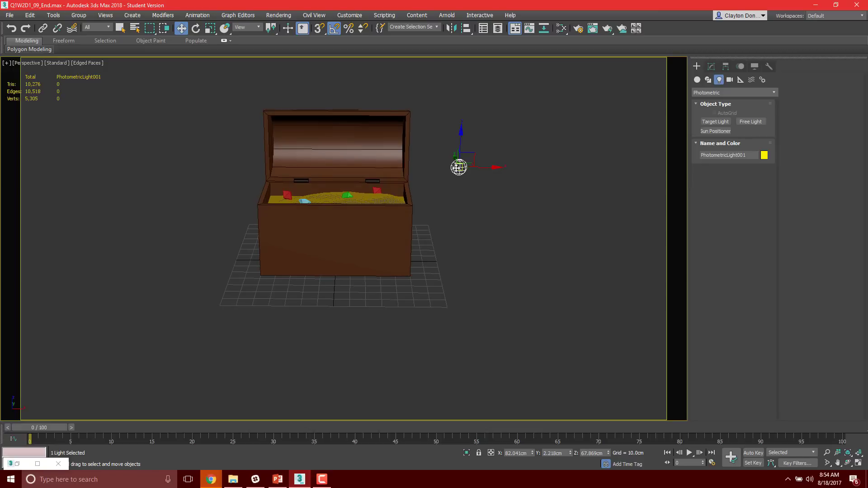
# Render the gold and gems lit by the photometric light, and close the render.
pyautogui.keyDown('alt'); pyautogui.moveTo(310, 196); pyautogui.dragTo(402, 116, button='middle'); pyautogui.keyUp('alt')
pyautogui.scroll(6, 404, 229)
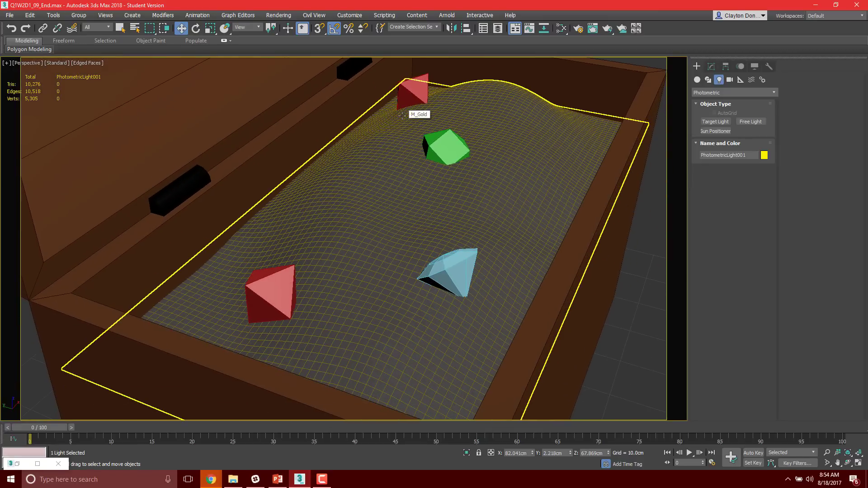
pyautogui.press('F9')
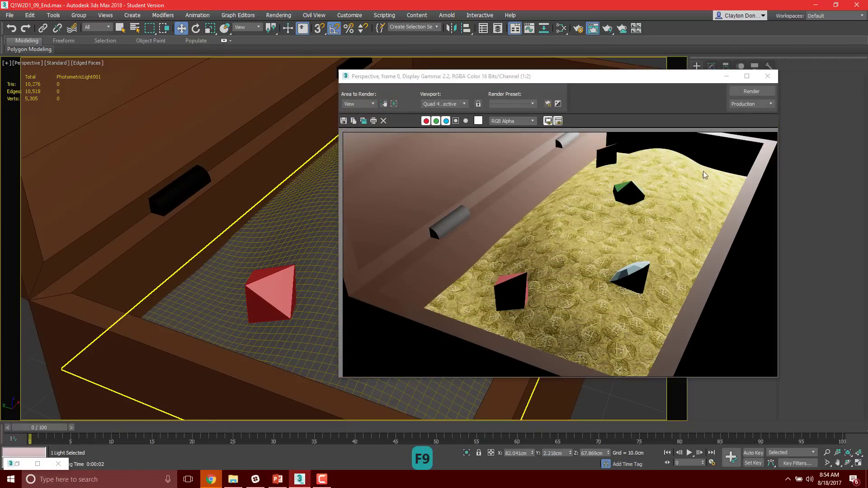
pyautogui.click(767, 76)
# Move the photometric light farther out and higher, to about X 229, Z 113 cm.
pyautogui.scroll(-10, 429, 248)
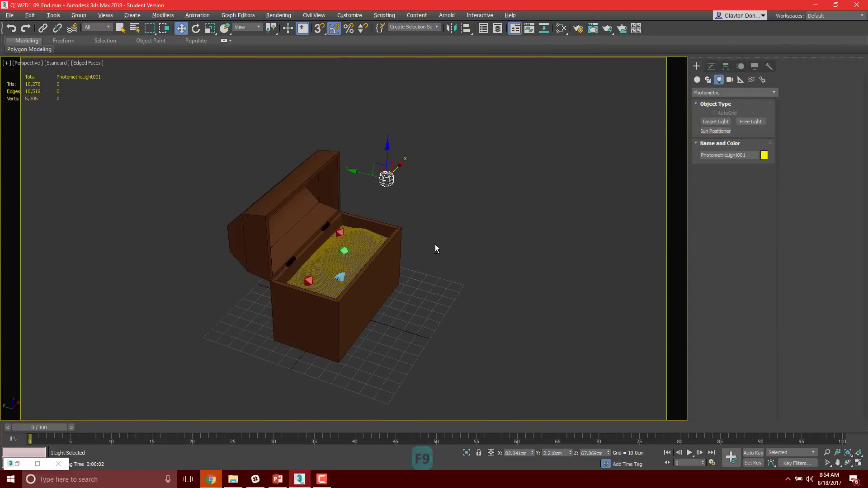
pyautogui.keyDown('alt'); pyautogui.moveTo(435, 248); pyautogui.dragTo(414, 186, button='middle'); pyautogui.keyUp('alt')
pyautogui.moveTo(399, 165); pyautogui.dragTo(589, 99)
# Render the chest's contents with the light at its more distant position, and close the render.
pyautogui.keyDown('alt'); pyautogui.moveTo(304, 316); pyautogui.dragTo(332, 321, button='middle'); pyautogui.keyUp('alt')
pyautogui.moveTo(420, 310); pyautogui.dragTo(443, 164, button='middle')
pyautogui.scroll(8, 457, 191)
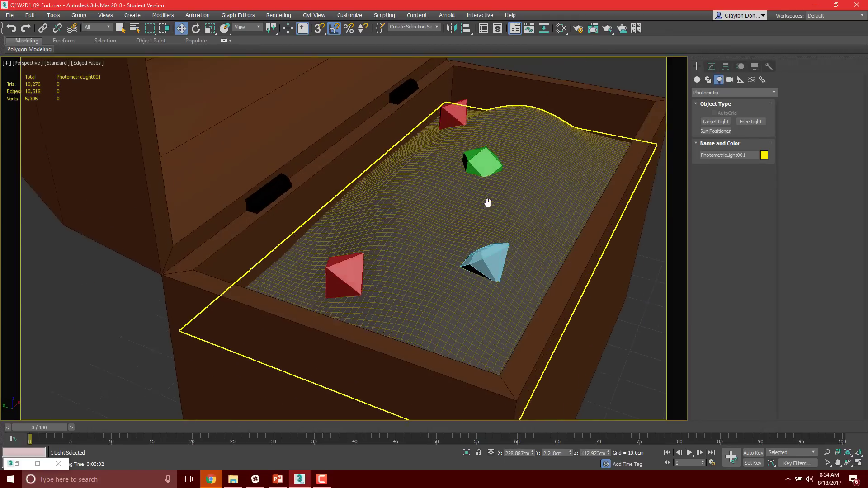
pyautogui.press('F9')
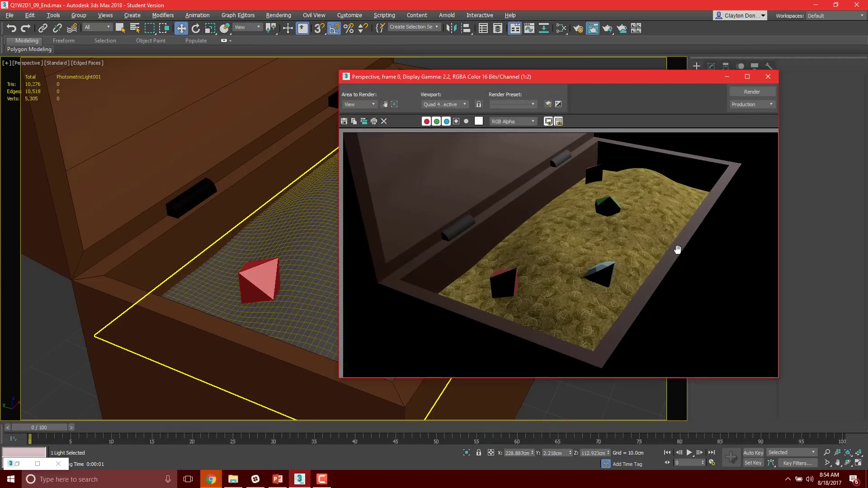
pyautogui.click(767, 77)
# Clone the light as a Copy on the chest's opposite side and bring it forward, to about X -220, Y -133, Z -9 cm.
pyautogui.scroll(-8, 653, 141)
pyautogui.moveTo(654, 141); pyautogui.dragTo(514, 284, button='middle')
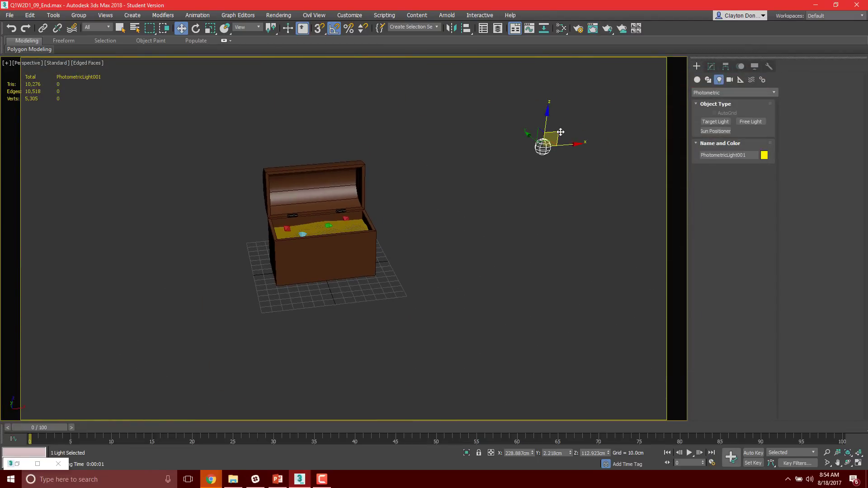
pyautogui.moveTo(560, 132)
pyautogui.keyDown('shift'); pyautogui.mouseDown()
pyautogui.moveTo(132, 244)
pyautogui.moveTo(118, 291)
pyautogui.mouseUp(); pyautogui.keyUp('shift')
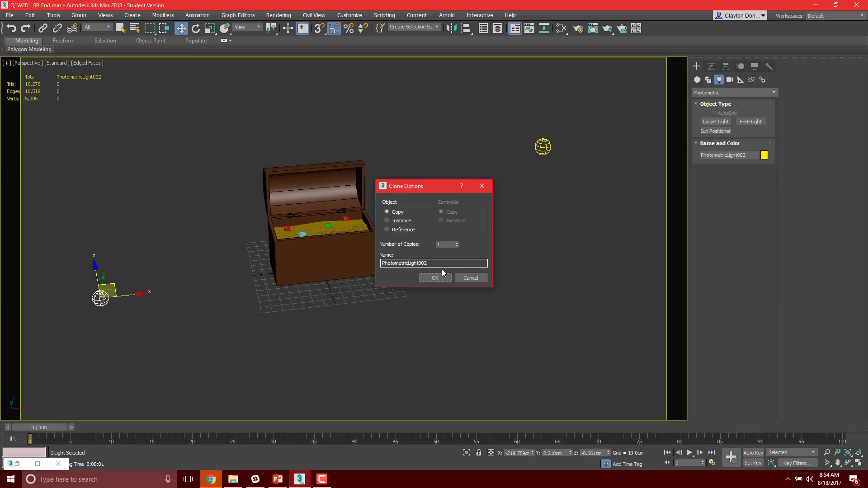
pyautogui.click(435, 278)
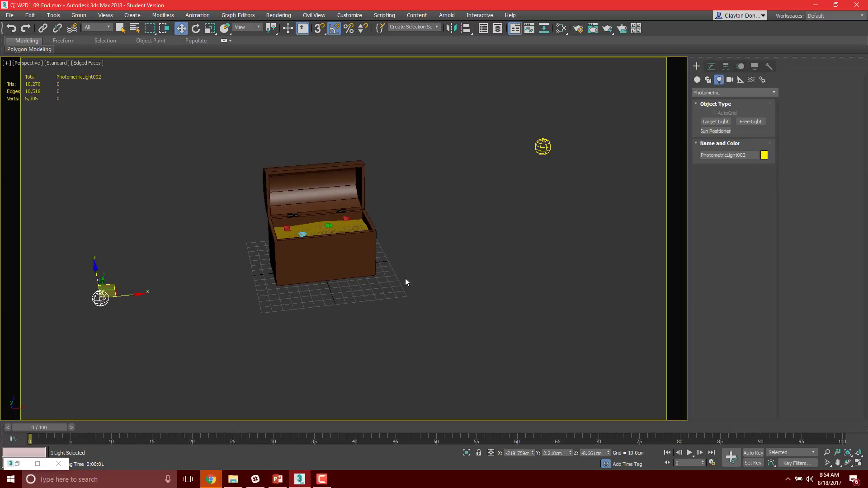
pyautogui.moveTo(405, 278)
pyautogui.keyDown('alt'); pyautogui.mouseDown(button='middle')
pyautogui.moveTo(327, 253)
pyautogui.moveTo(52, 308)
pyautogui.mouseUp(button='middle'); pyautogui.keyUp('alt')
pyautogui.moveTo(68, 305); pyautogui.dragTo(206, 276)
# Select the original photometric light and reposition it closer to the chest.
pyautogui.keyDown('alt'); pyautogui.moveTo(285, 128); pyautogui.dragTo(454, 216, button='middle'); pyautogui.keyUp('alt')
pyautogui.click(437, 196)
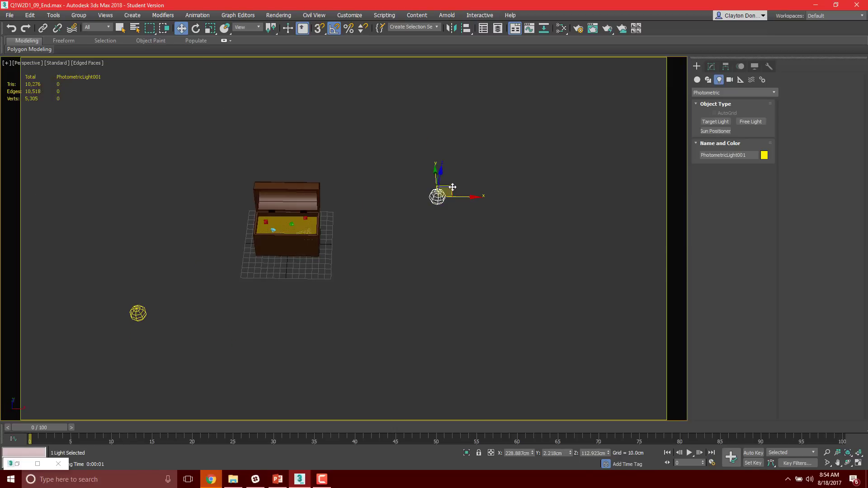
pyautogui.moveTo(453, 187); pyautogui.dragTo(414, 183)
pyautogui.keyDown('alt'); pyautogui.moveTo(468, 190); pyautogui.dragTo(418, 201, button='middle'); pyautogui.keyUp('alt')
pyautogui.moveTo(418, 197); pyautogui.dragTo(422, 180)
# Select the copied light and move it farther from the chest, to about X -293, Y -138 cm.
pyautogui.keyDown('alt'); pyautogui.moveTo(422, 181); pyautogui.dragTo(207, 249, button='middle'); pyautogui.keyUp('alt')
pyautogui.click(211, 261)
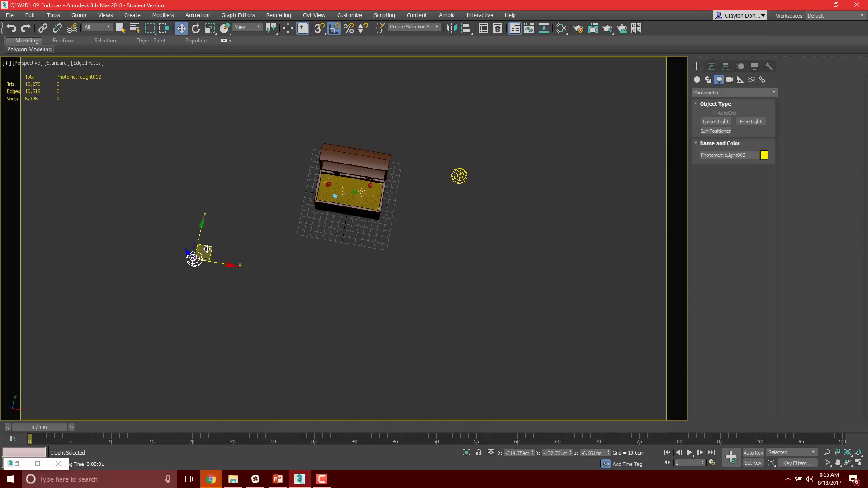
pyautogui.moveTo(207, 249); pyautogui.dragTo(161, 244)
pyautogui.keyDown('alt'); pyautogui.moveTo(161, 244); pyautogui.dragTo(378, 175, button='middle'); pyautogui.keyUp('alt')
pyautogui.keyDown('alt'); pyautogui.moveTo(318, 182); pyautogui.dragTo(373, 178, button='middle'); pyautogui.keyUp('alt')
pyautogui.moveTo(278, 190); pyautogui.dragTo(490, 308, button='middle')
pyautogui.scroll(15, 310, 265)
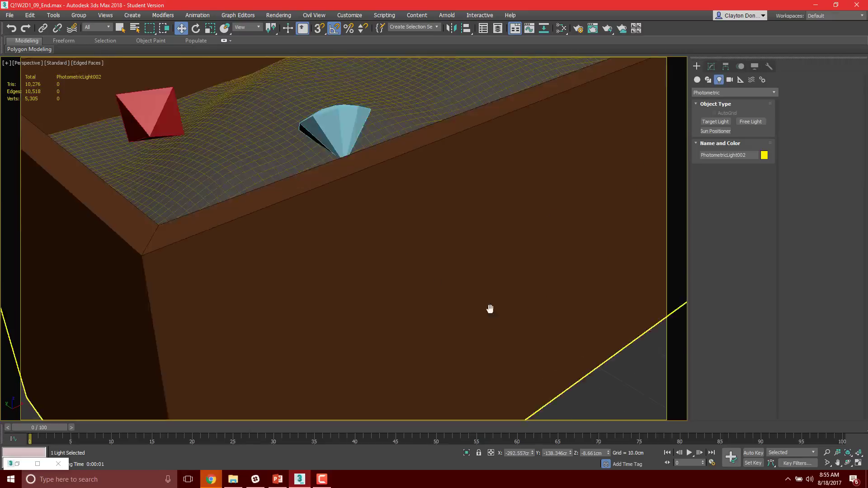
# Render the chest's gold and gems lit by both photometric lights, and close the render.
pyautogui.scroll(-10, 490, 308)
pyautogui.click(320, 149)
pyautogui.keyDown('alt'); pyautogui.moveTo(319, 149); pyautogui.dragTo(326, 217, button='middle'); pyautogui.keyUp('alt')
pyautogui.scroll(-3, 399, 182)
pyautogui.press('F9')
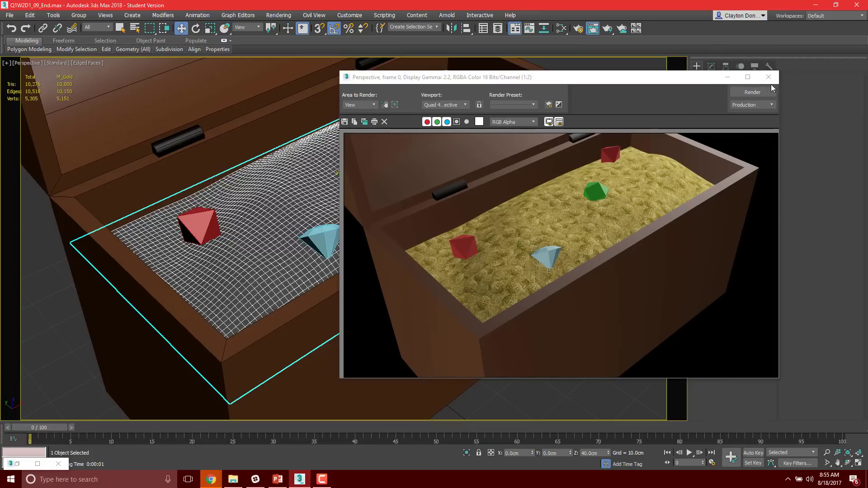
pyautogui.click(768, 77)
# Select the original photometric light and move it forward beside the chest, to about X 106, Y -63 cm.
pyautogui.scroll(-10, 461, 229)
pyautogui.keyDown('alt'); pyautogui.moveTo(461, 229); pyautogui.dragTo(436, 264, button='middle'); pyautogui.keyUp('alt')
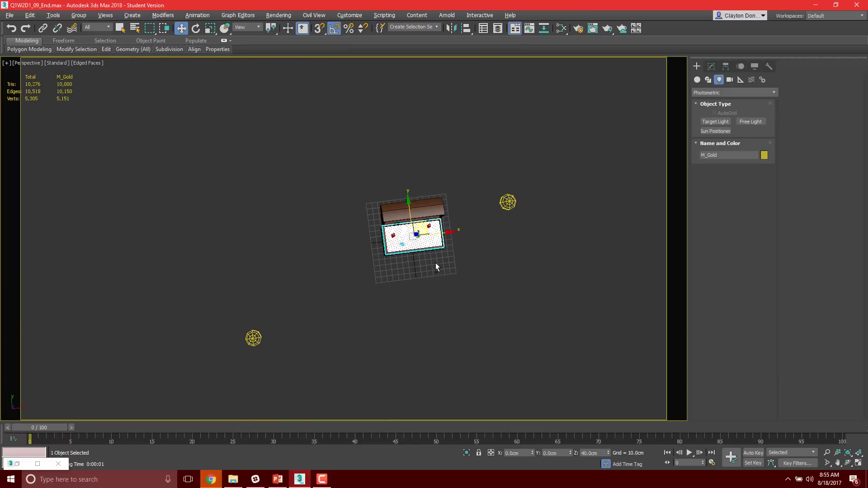
pyautogui.click(506, 202)
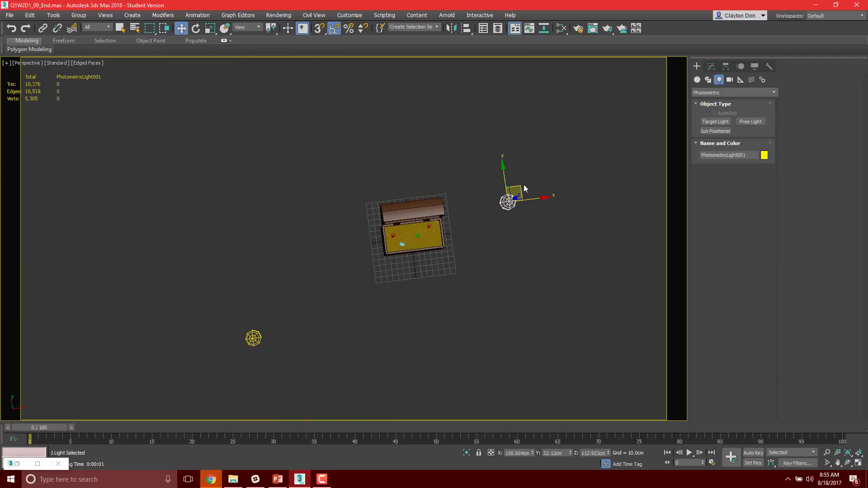
pyautogui.keyDown('alt'); pyautogui.moveTo(421, 259); pyautogui.dragTo(551, 250, button='middle'); pyautogui.keyUp('alt')
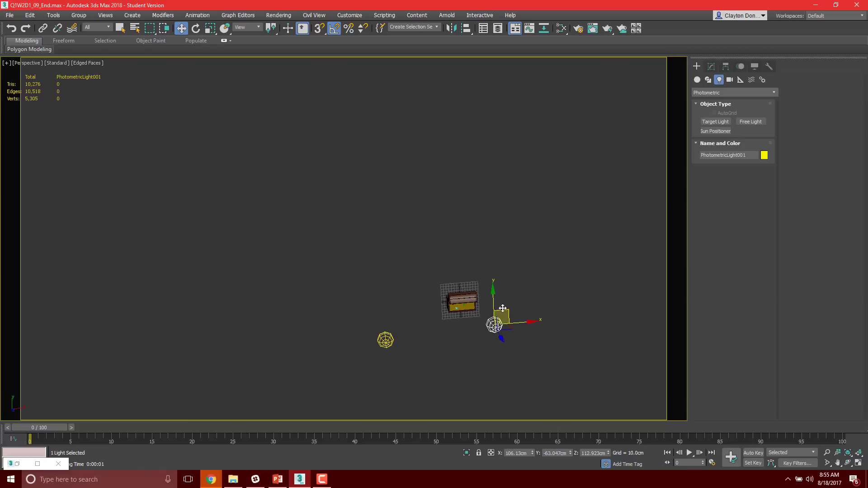
# Clone the light as a Copy far behind the chest and lower it, to about X -109, Y 746, Z 21 cm.
pyautogui.moveTo(502, 308)
pyautogui.keyDown('shift'); pyautogui.mouseDown()
pyautogui.moveTo(490, 167)
pyautogui.moveTo(429, 77)
pyautogui.mouseUp(); pyautogui.keyUp('shift')
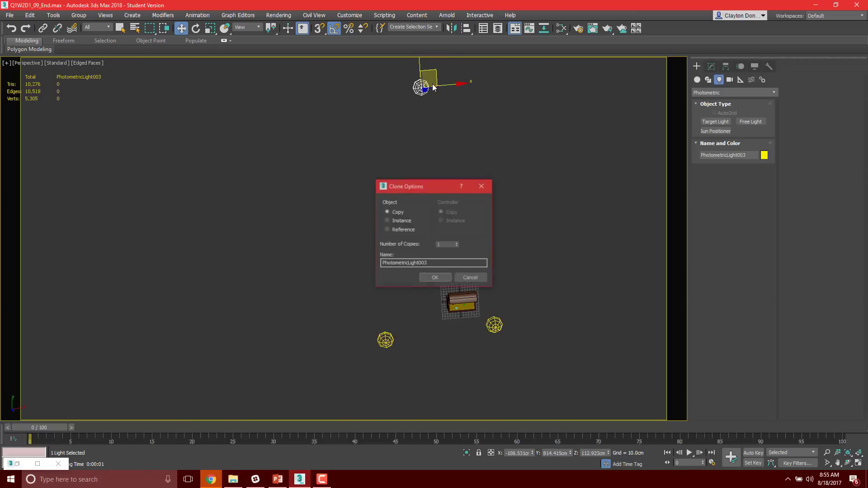
pyautogui.click(437, 279)
pyautogui.moveTo(438, 281)
pyautogui.keyDown('alt'); pyautogui.mouseDown(button='middle')
pyautogui.moveTo(449, 202)
pyautogui.moveTo(405, 102)
pyautogui.mouseUp(button='middle'); pyautogui.keyUp('alt')
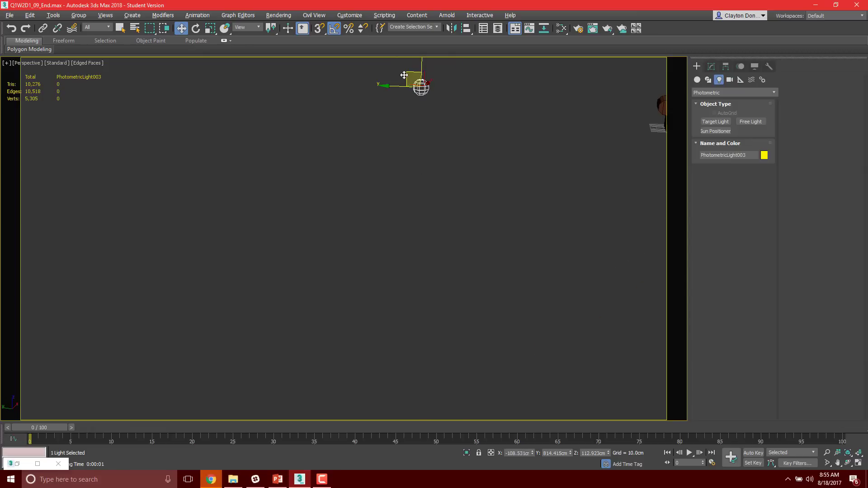
pyautogui.moveTo(403, 75); pyautogui.dragTo(426, 100)
# Render the open chest from a raised front angle with all three lights, and close the render.
pyautogui.keyDown('alt'); pyautogui.moveTo(426, 101); pyautogui.dragTo(270, 135, button='middle'); pyautogui.keyUp('alt')
pyautogui.scroll(8, 271, 201)
pyautogui.moveTo(563, 182); pyautogui.dragTo(564, 213, button='middle')
pyautogui.moveTo(564, 213); pyautogui.dragTo(300, 178, button='middle')
pyautogui.scroll(6, 382, 200)
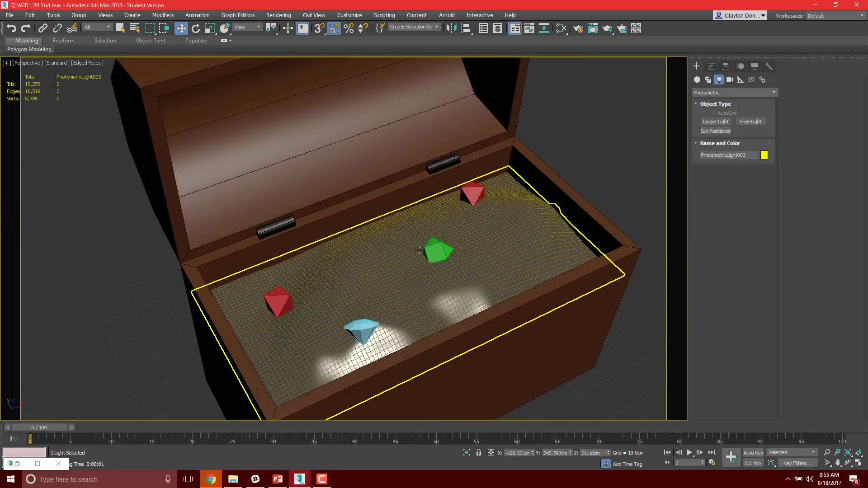
pyautogui.keyDown('alt'); pyautogui.moveTo(422, 255); pyautogui.dragTo(420, 192, button='middle'); pyautogui.keyUp('alt')
pyautogui.click(413, 237)
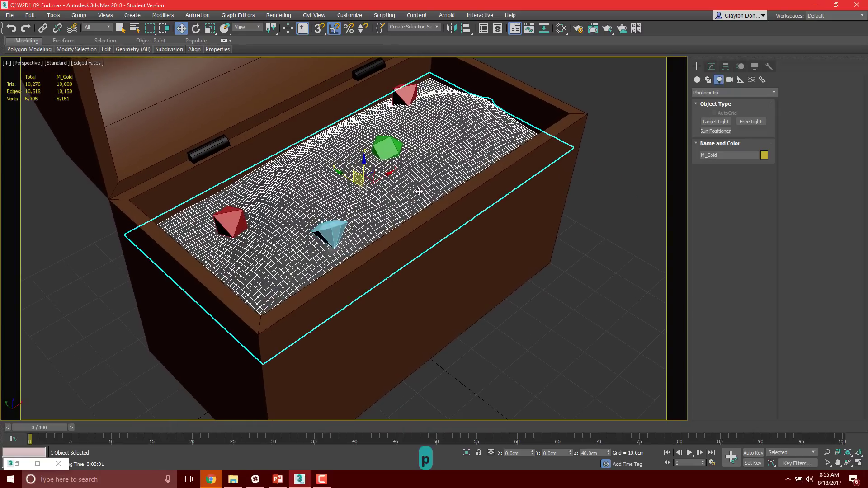
pyautogui.press('F9')
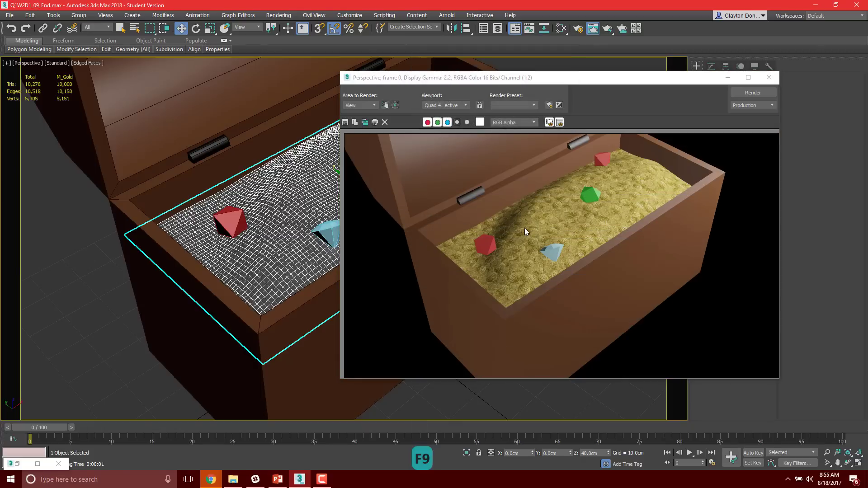
pyautogui.click(776, 80)
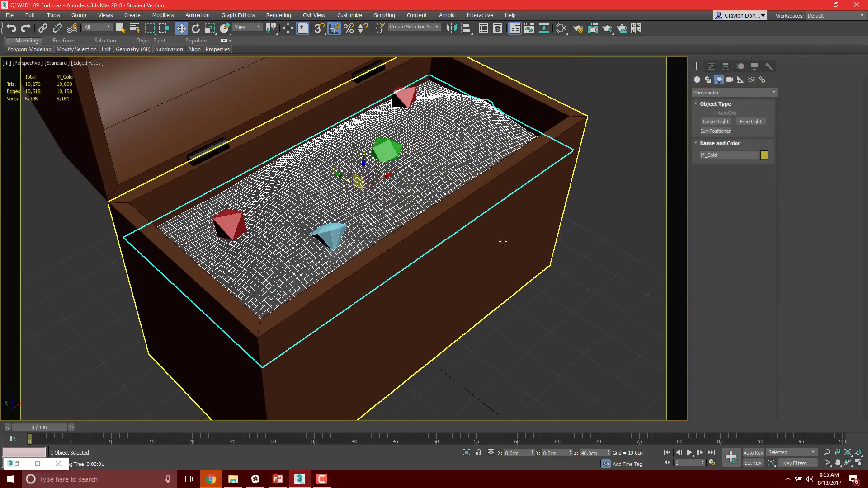
# Select the diamond on the gold surface and open the Slate Material Editor.
pyautogui.scroll(2, 341, 224)
pyautogui.click(318, 240)
pyautogui.moveTo(433, 154); pyautogui.dragTo(459, 185, button='middle')
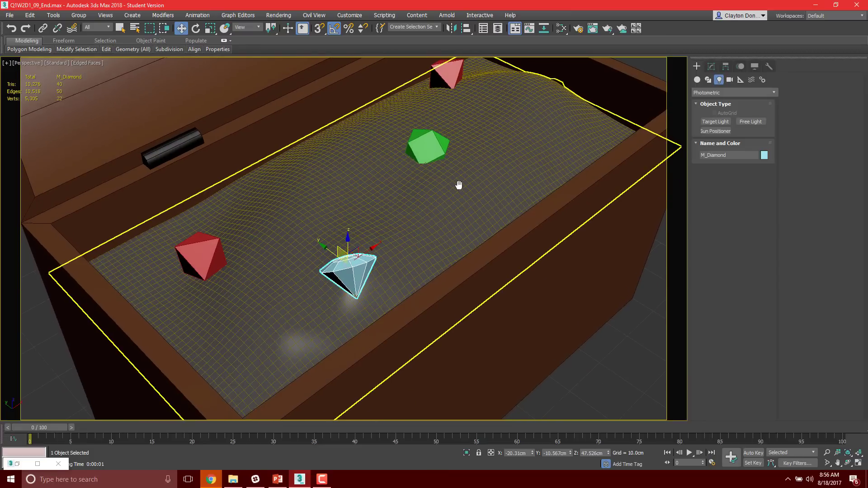
pyautogui.click(427, 145)
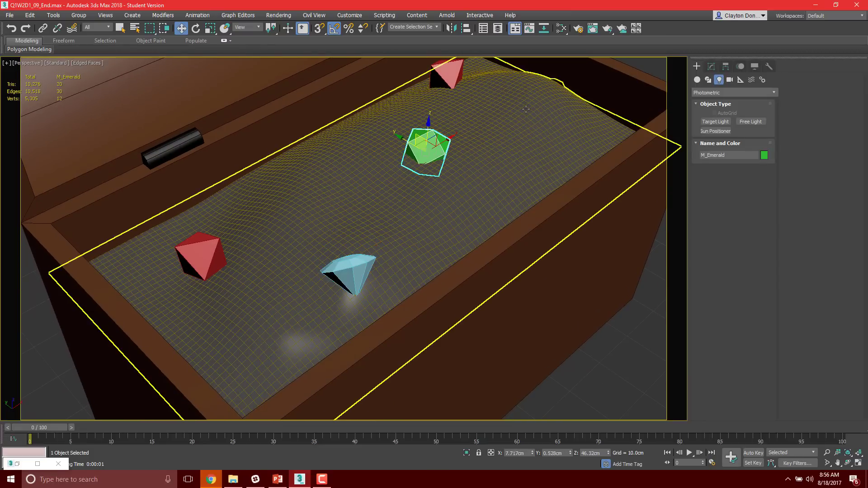
pyautogui.moveTo(328, 214); pyautogui.dragTo(315, 253, button='middle')
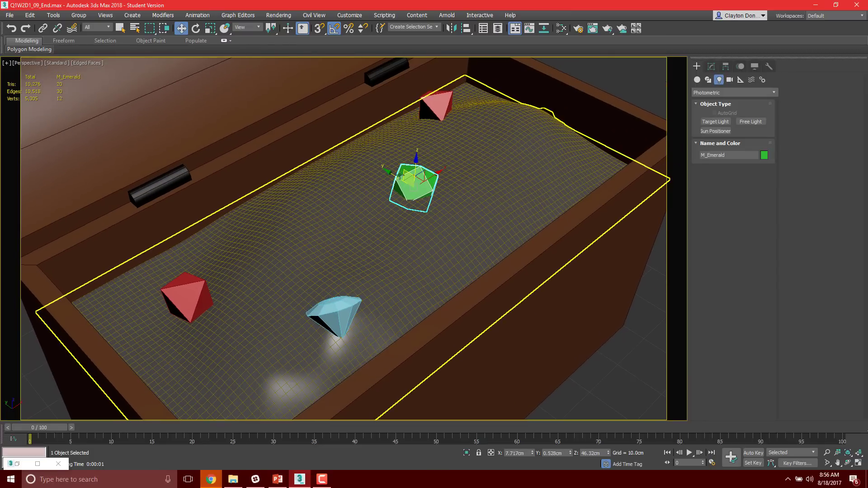
pyautogui.click(329, 307)
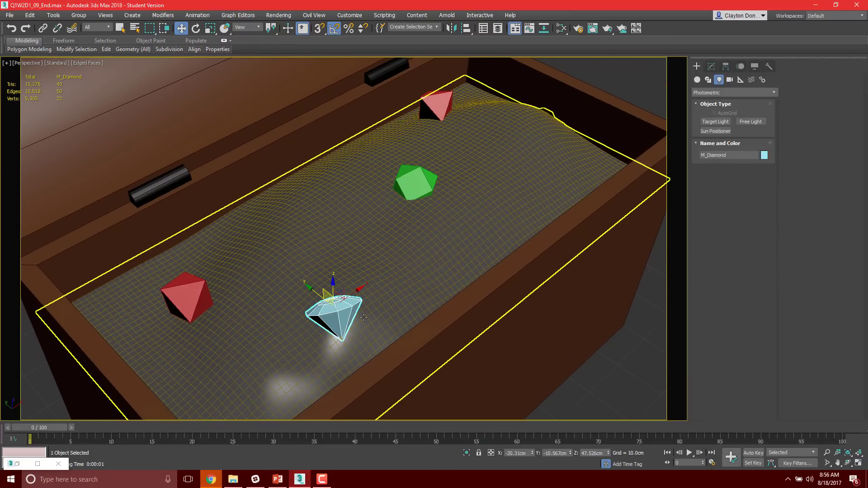
pyautogui.press('m')
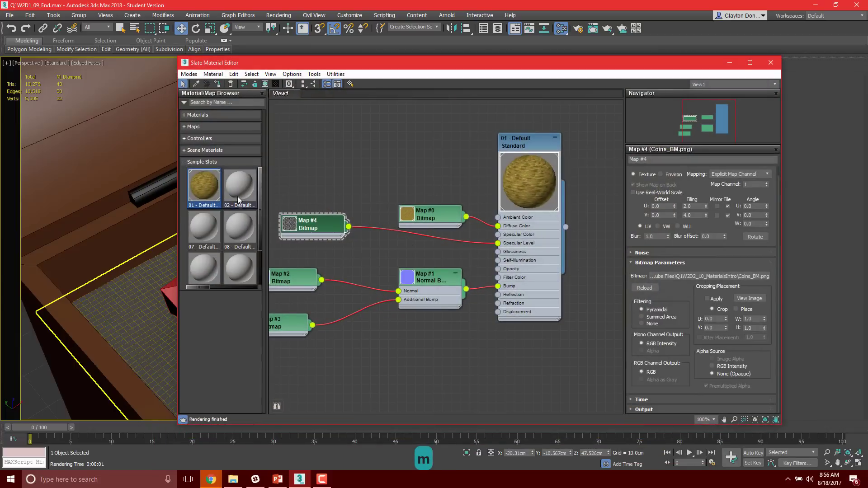
# Move the diffuse bitmap, the Normal Bump map and its two bitmaps closer to the gold material node.
pyautogui.moveTo(433, 146); pyautogui.dragTo(433, 147, button='middle')
pyautogui.scroll(-5, 427, 134)
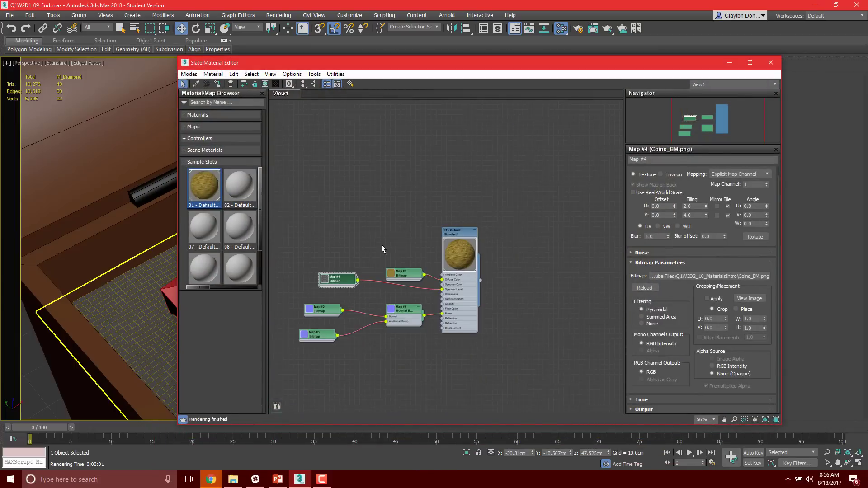
pyautogui.moveTo(382, 245); pyautogui.dragTo(415, 346)
pyautogui.moveTo(411, 275); pyautogui.dragTo(420, 276)
pyautogui.moveTo(283, 296); pyautogui.dragTo(365, 335)
pyautogui.click(360, 338)
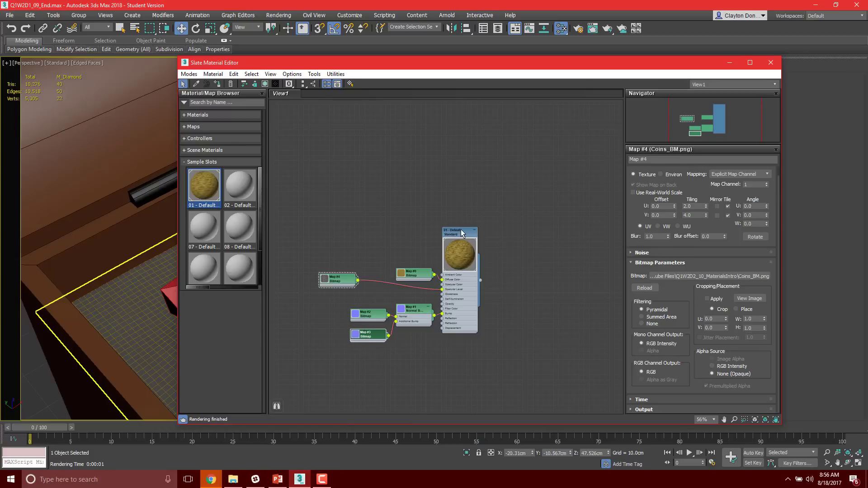
# Collapse the gold material node and move it down beside its map nodes.
pyautogui.doubleClick(462, 233)
pyautogui.click(475, 231)
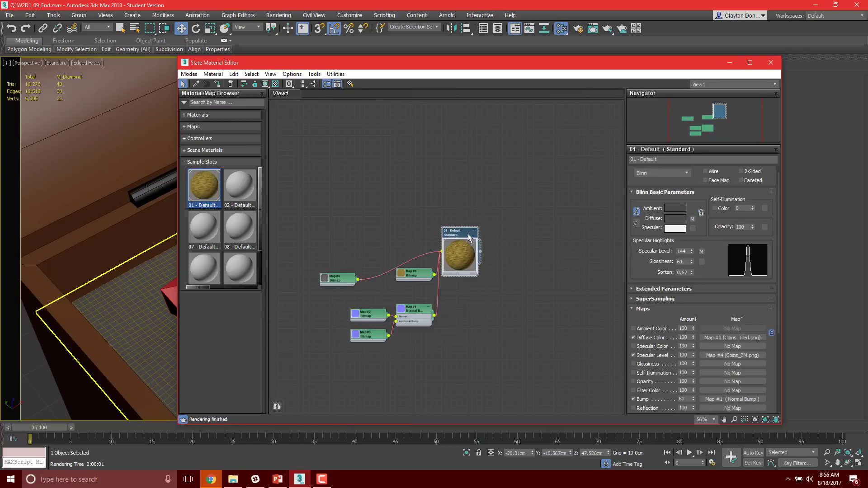
pyautogui.moveTo(472, 241); pyautogui.dragTo(462, 296)
pyautogui.doubleClick(456, 294)
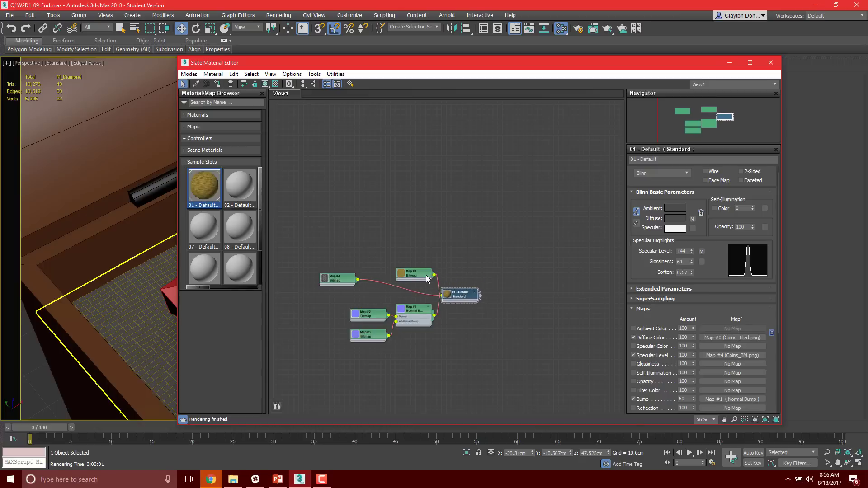
# Line up the diffuse and specular bitmaps with the collapsed gold material, and move the whole node tree lower in the view.
pyautogui.moveTo(421, 274); pyautogui.dragTo(421, 295)
pyautogui.moveTo(352, 278); pyautogui.dragTo(382, 294)
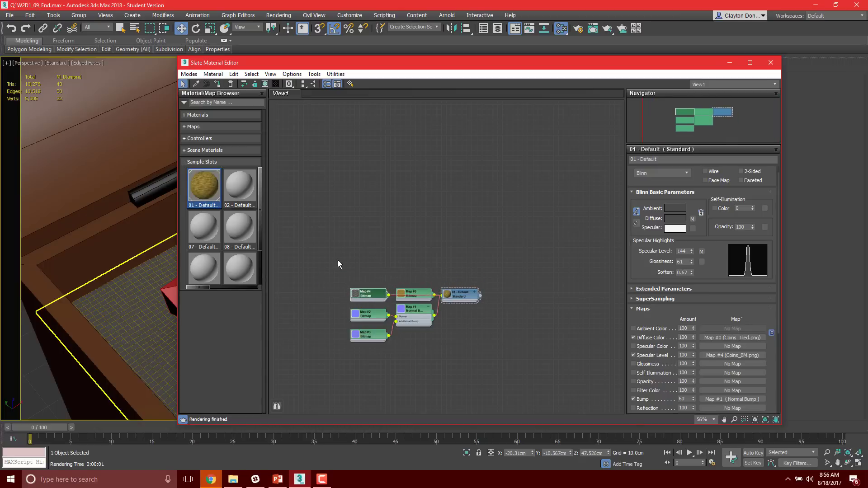
pyautogui.moveTo(292, 254); pyautogui.dragTo(455, 384)
pyautogui.moveTo(434, 315)
pyautogui.mouseDown()
pyautogui.moveTo(458, 296)
pyautogui.moveTo(440, 331)
pyautogui.mouseUp()
pyautogui.click(466, 295)
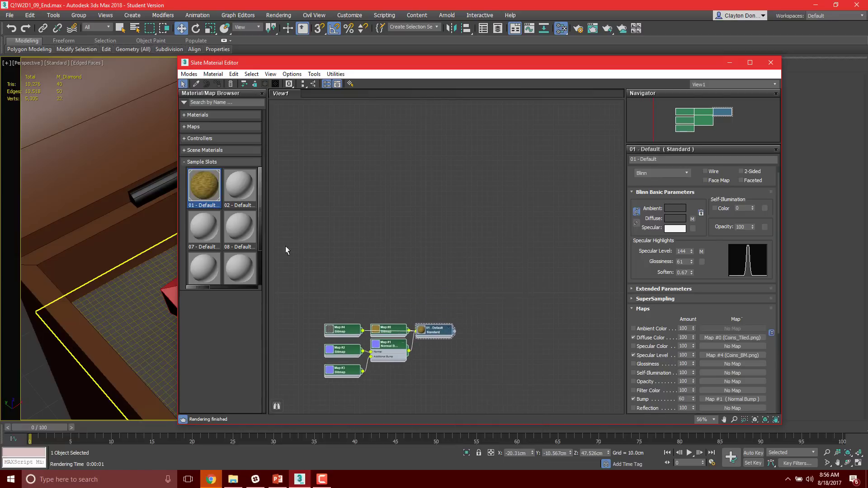
pyautogui.click(399, 233)
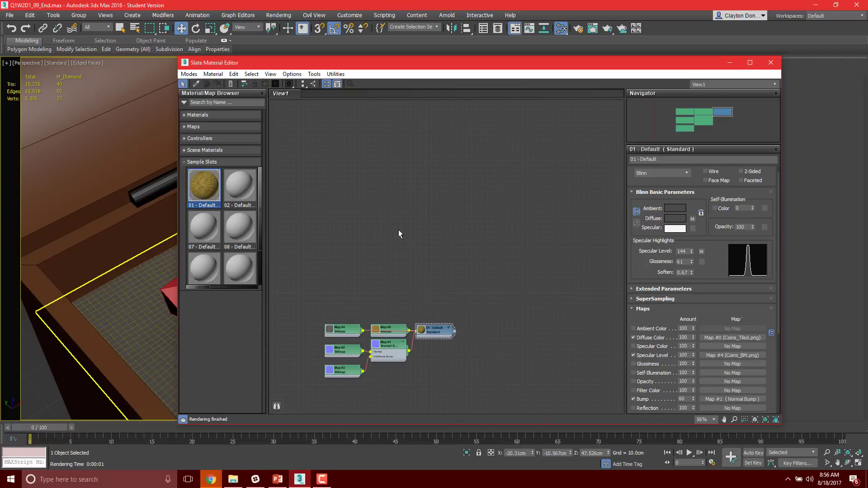
# Add the 02 - Default sample material to the node view and assign it to the selected diamond.
pyautogui.doubleClick(238, 190)
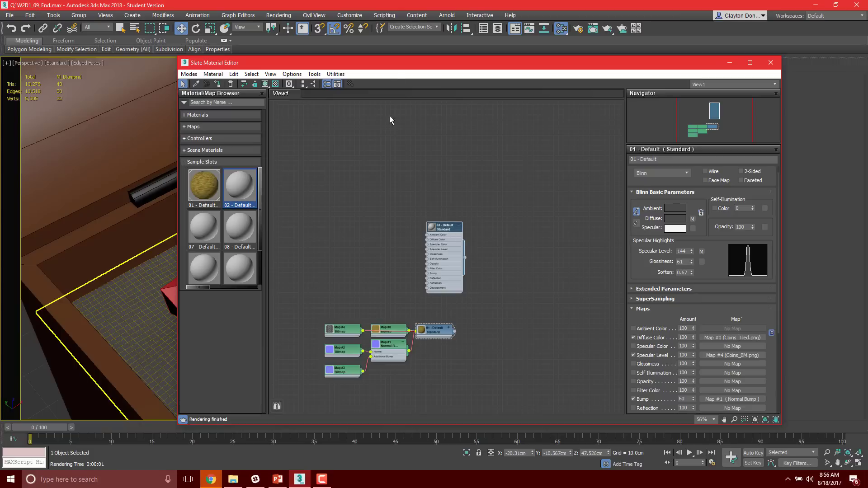
pyautogui.moveTo(401, 66); pyautogui.dragTo(617, 45)
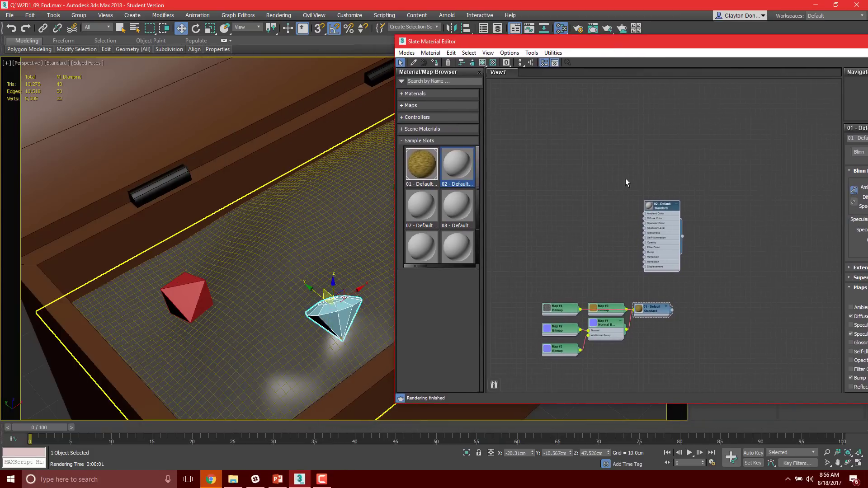
pyautogui.click(661, 204)
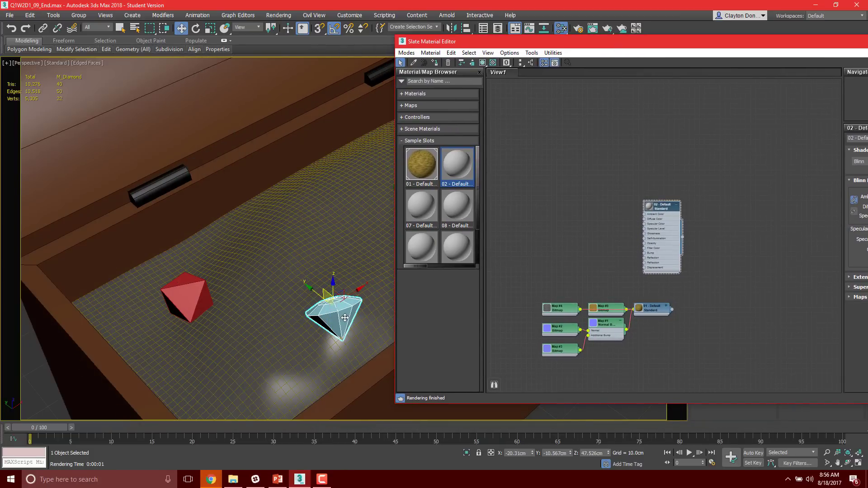
pyautogui.click(435, 62)
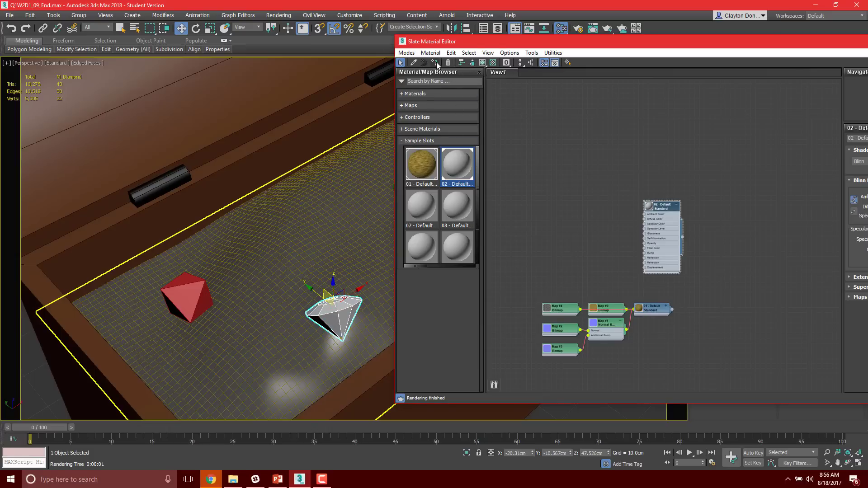
# Rename the diamond's material as Mat_Diamond.
pyautogui.moveTo(729, 46); pyautogui.dragTo(542, 34)
pyautogui.click(693, 124)
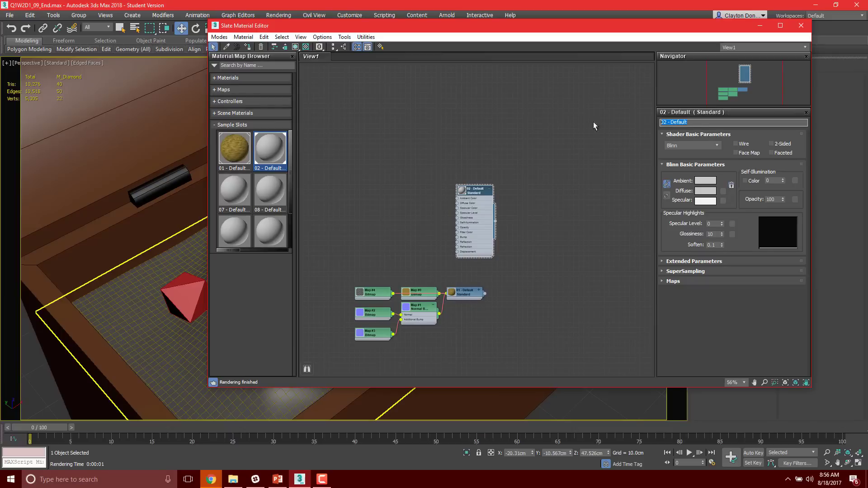
pyautogui.write('Diamon')
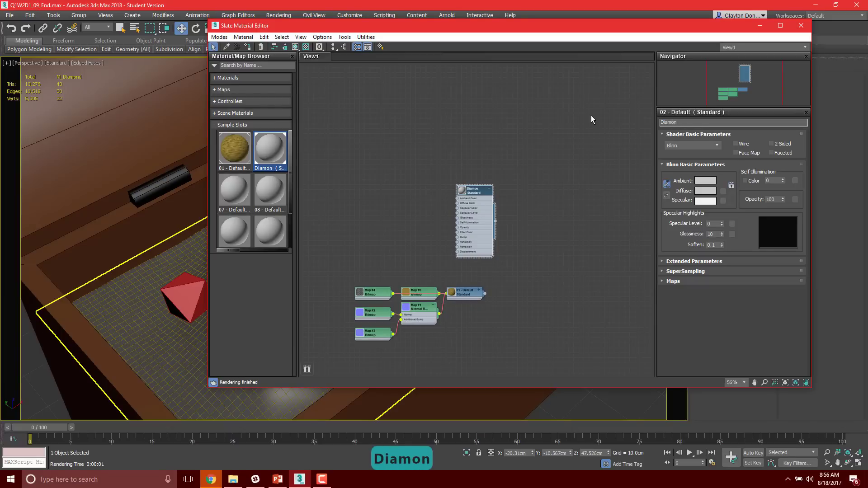
pyautogui.press('BackSpace')
pyautogui.press('BackSpace')
pyautogui.press('BackSpace')
pyautogui.press('BackSpace')
pyautogui.press('BackSpace')
pyautogui.press('BackSpace')
pyautogui.press('BackSpace')
pyautogui.press('BackSpace')
pyautogui.press('BackSpace')
pyautogui.press('BackSpace')
pyautogui.press('BackSpace')
pyautogui.press('BackSpace')
pyautogui.press('BackSpace')
pyautogui.press('BackSpace')
pyautogui.press('BackSpace')
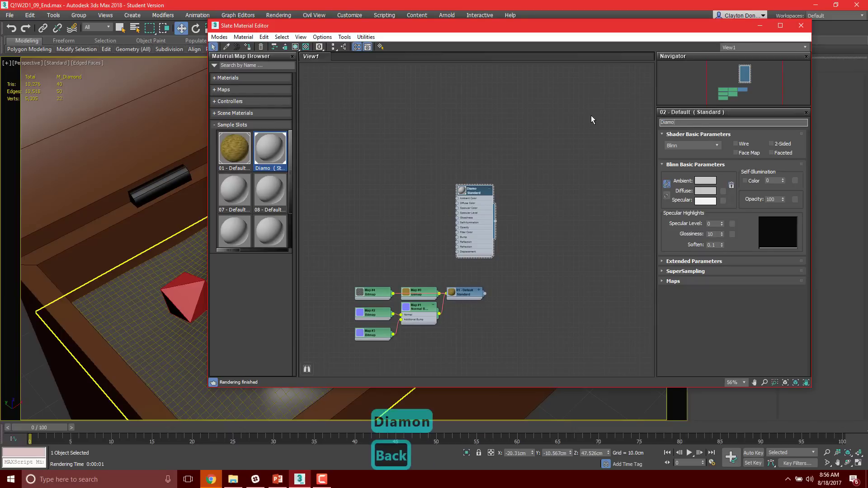
pyautogui.write('Mat')
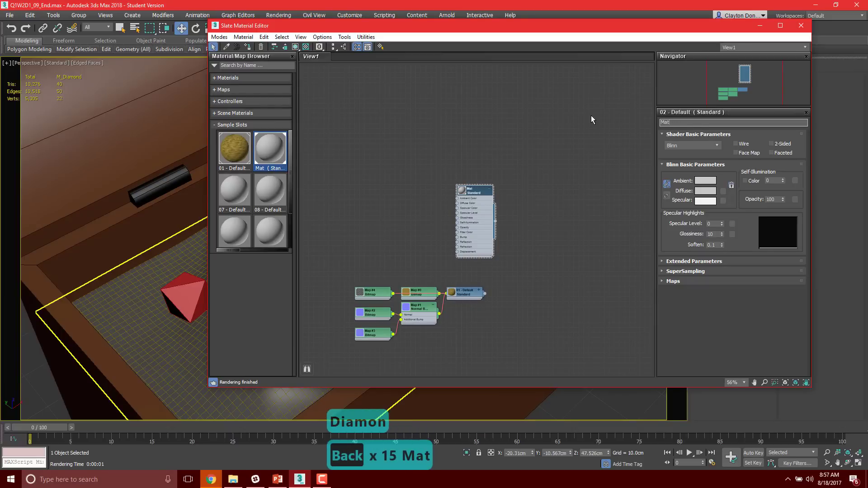
pyautogui.write('_Diamond')
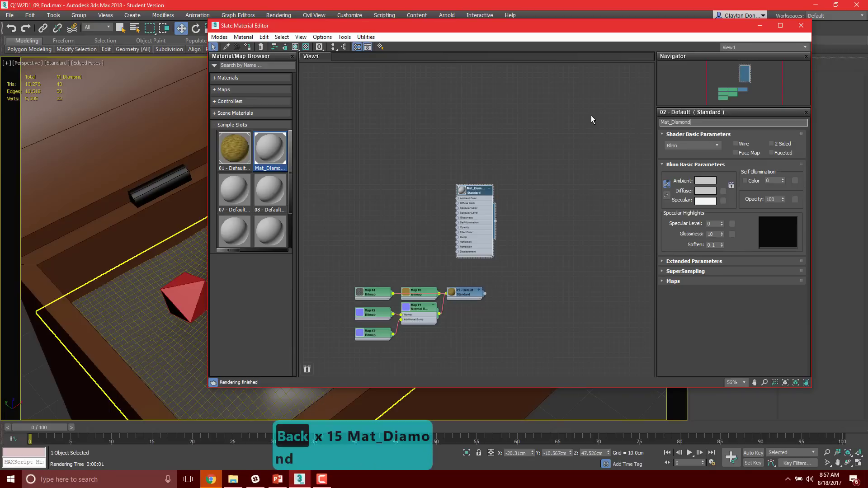
# Rename the gold coin material as Mat_Coins.
pyautogui.click(242, 150)
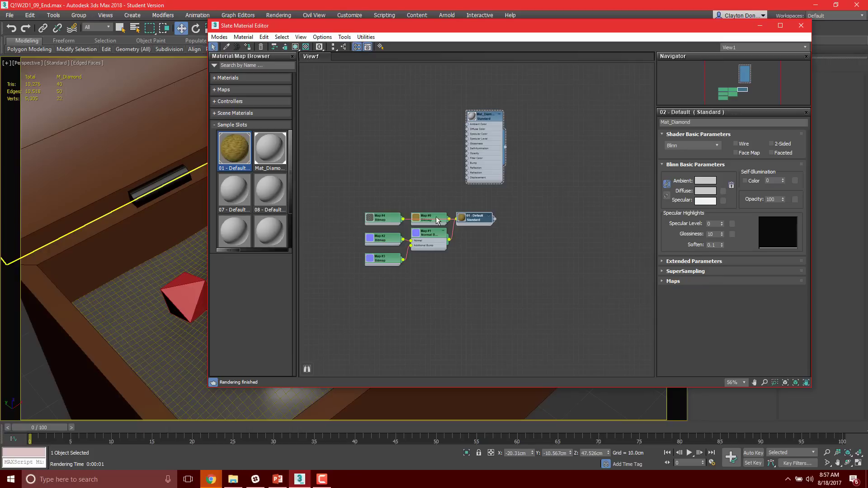
pyautogui.click(492, 219)
pyautogui.doubleClick(476, 221)
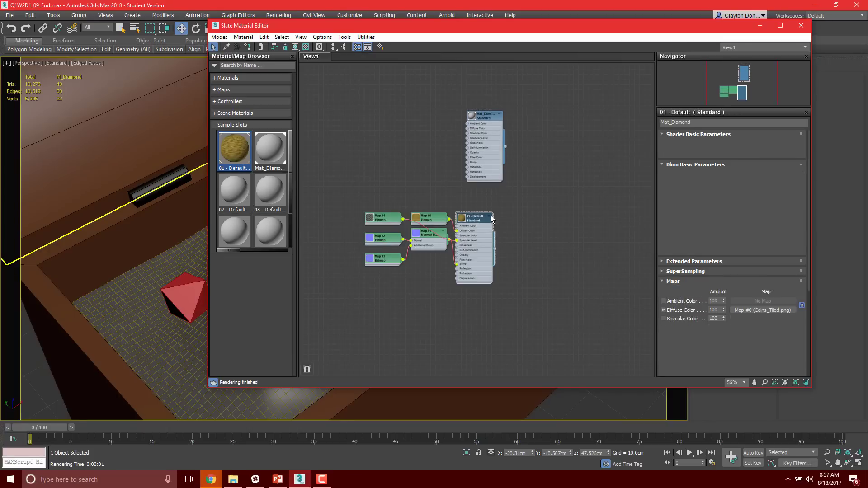
pyautogui.write('M')
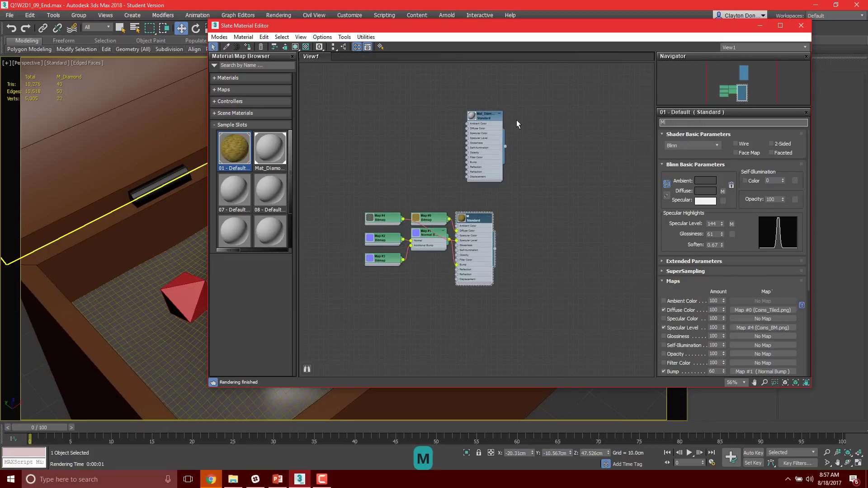
pyautogui.write('at_C')
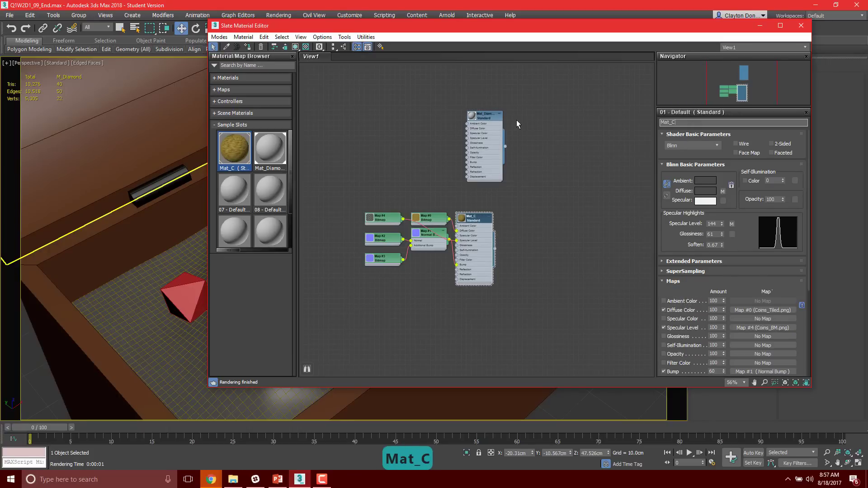
pyautogui.write('oins')
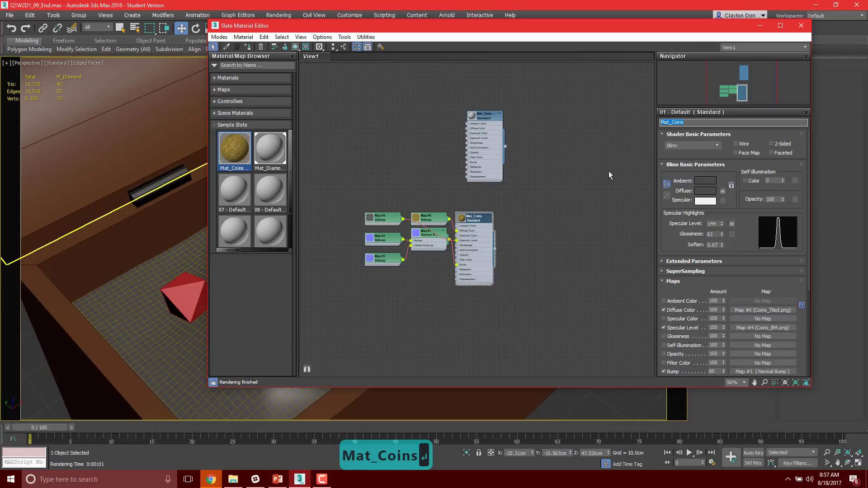
pyautogui.press('Return')
# Open the Mat_Diamond material and tint its diffuse color a pale teal of about RGB 129, 170, 170.
pyautogui.doubleClick(491, 117)
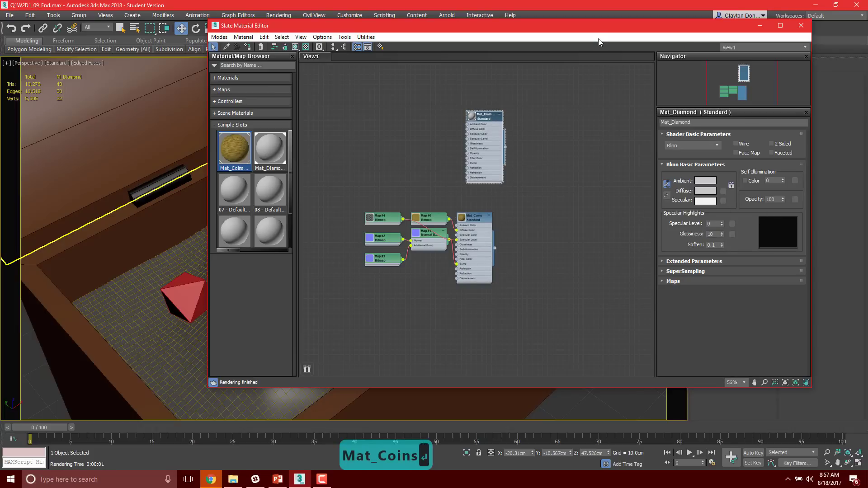
pyautogui.moveTo(600, 26); pyautogui.dragTo(687, 112)
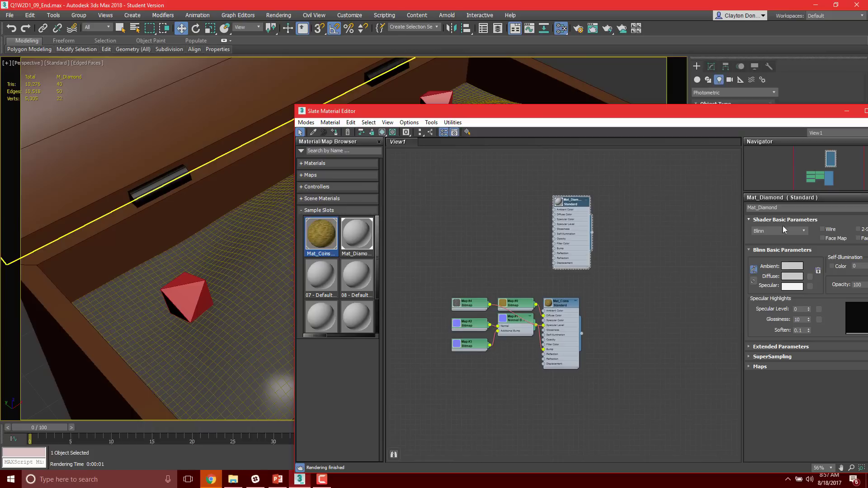
pyautogui.click(790, 276)
pyautogui.moveTo(325, 60); pyautogui.dragTo(316, 62)
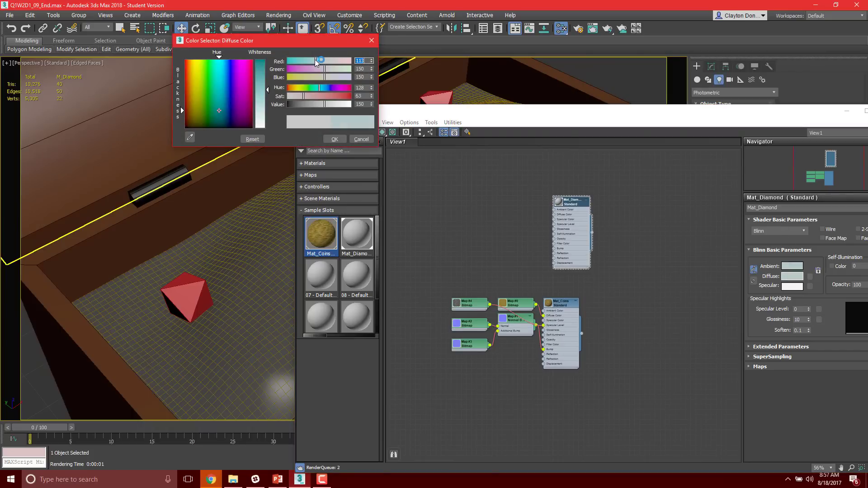
pyautogui.moveTo(268, 90); pyautogui.dragTo(267, 94)
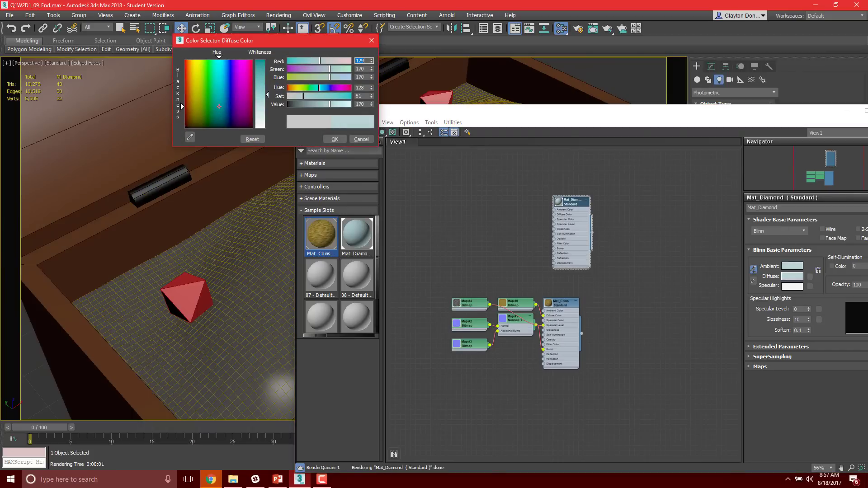
pyautogui.click(334, 139)
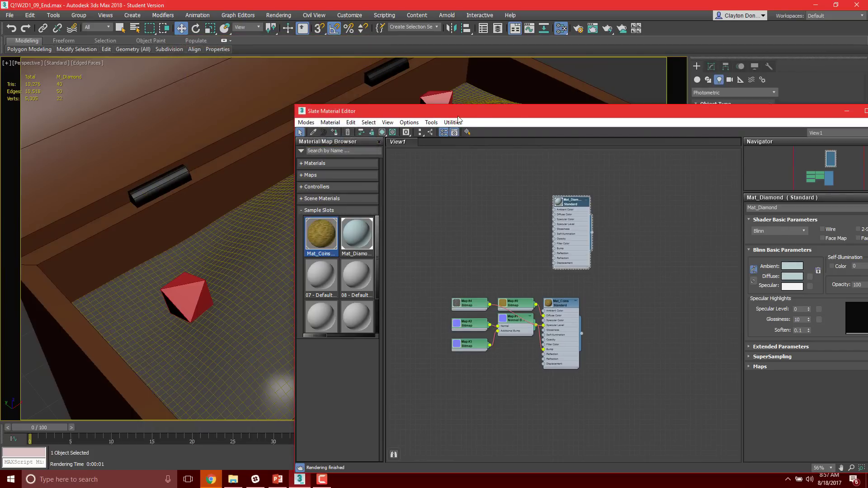
# Move and narrow the material editor to uncover the diamond in the viewport, and set Mat_Diamond's opacity to 80.
pyautogui.moveTo(520, 110); pyautogui.dragTo(346, 42)
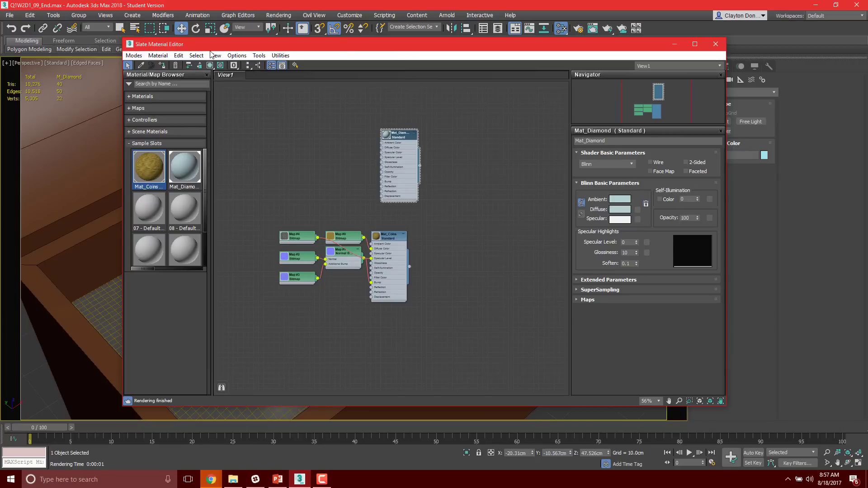
pyautogui.moveTo(259, 129); pyautogui.dragTo(366, 149)
pyautogui.moveTo(532, 145); pyautogui.dragTo(384, 177, button='middle')
pyautogui.scroll(1, 513, 182)
pyautogui.scroll(1, 510, 181)
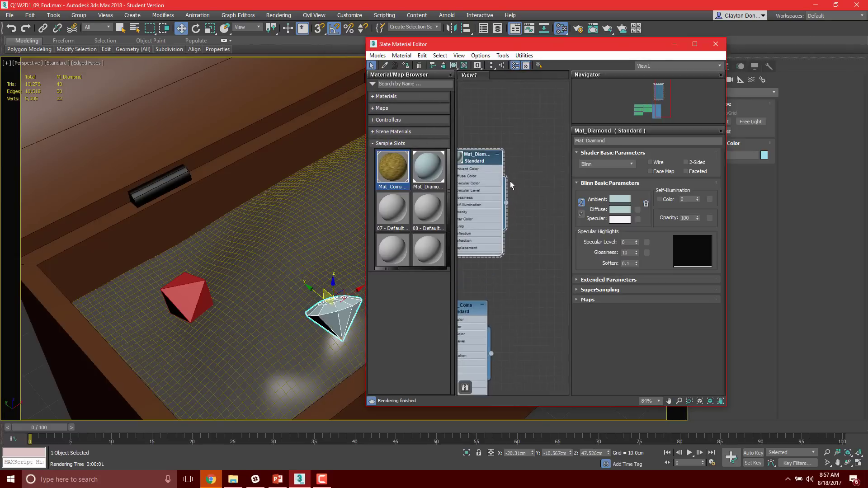
pyautogui.doubleClick(694, 217)
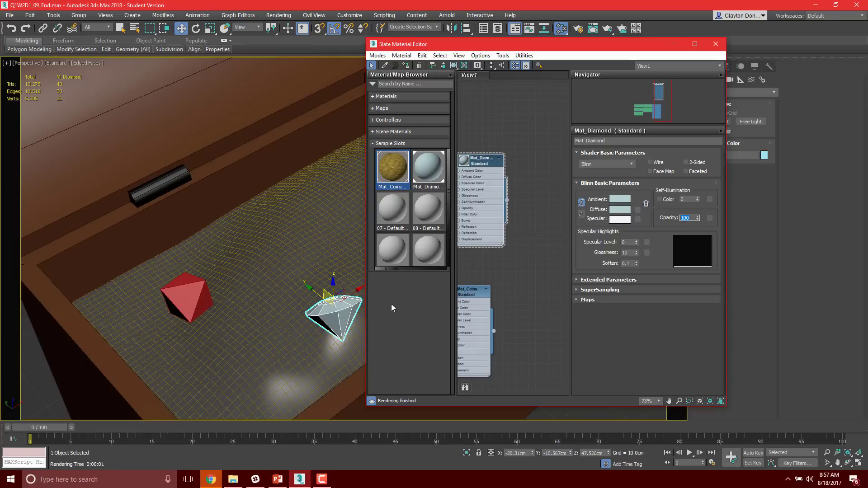
pyautogui.write('80')
pyautogui.press('Return')
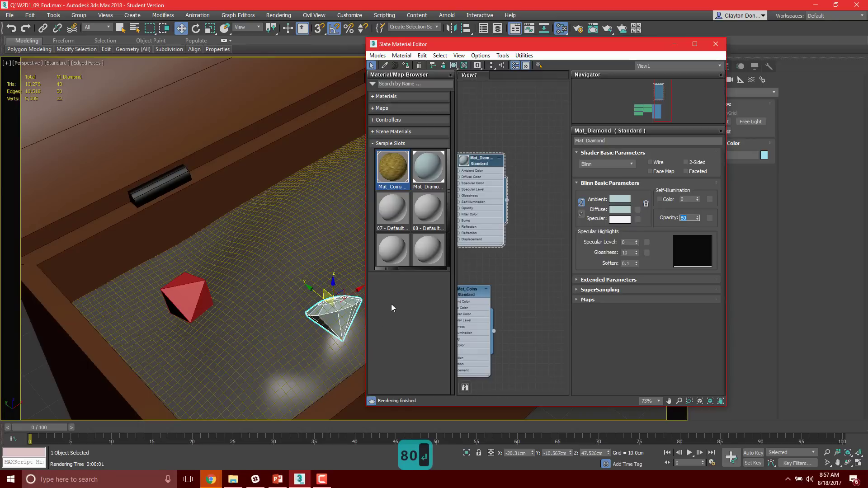
# Frame the diamond more closely in the Perspective view, test-render it, and close the render.
pyautogui.scroll(5, 322, 152)
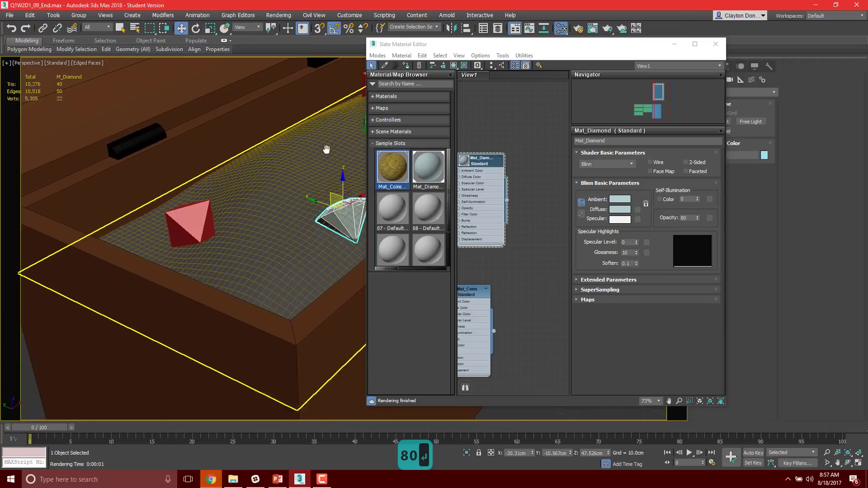
pyautogui.moveTo(323, 152)
pyautogui.keyDown('alt'); pyautogui.mouseDown(button='middle')
pyautogui.moveTo(277, 147)
pyautogui.moveTo(321, 153)
pyautogui.mouseUp(button='middle'); pyautogui.keyUp('alt')
pyautogui.press('F9')
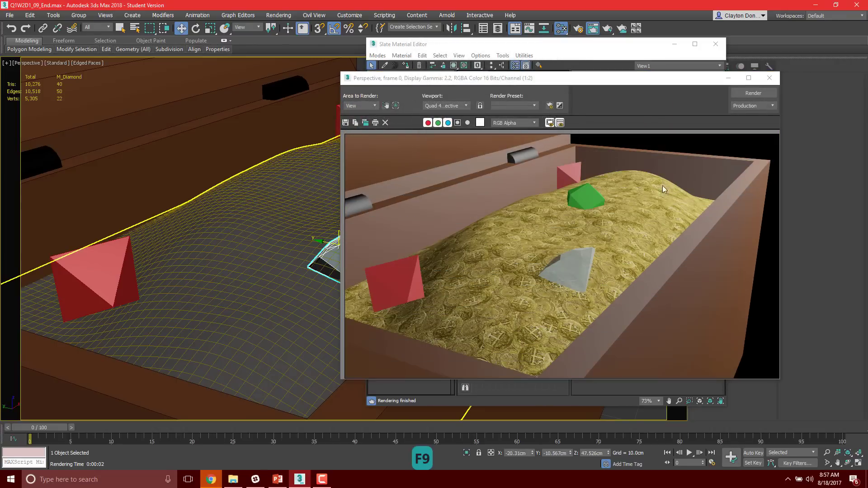
pyautogui.click(772, 79)
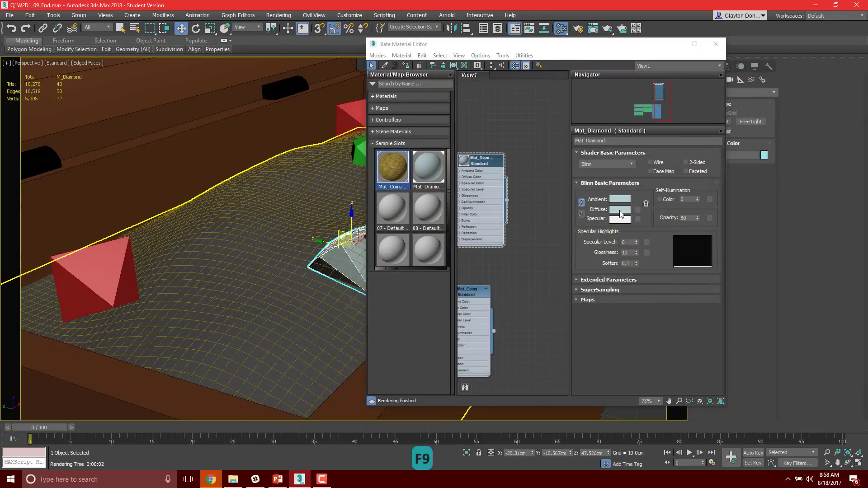
# Saturate Mat_Diamond's diffuse color to a deeper teal of about RGB 70, 162, 163.
pyautogui.click(620, 210)
pyautogui.moveTo(306, 99); pyautogui.dragTo(325, 98)
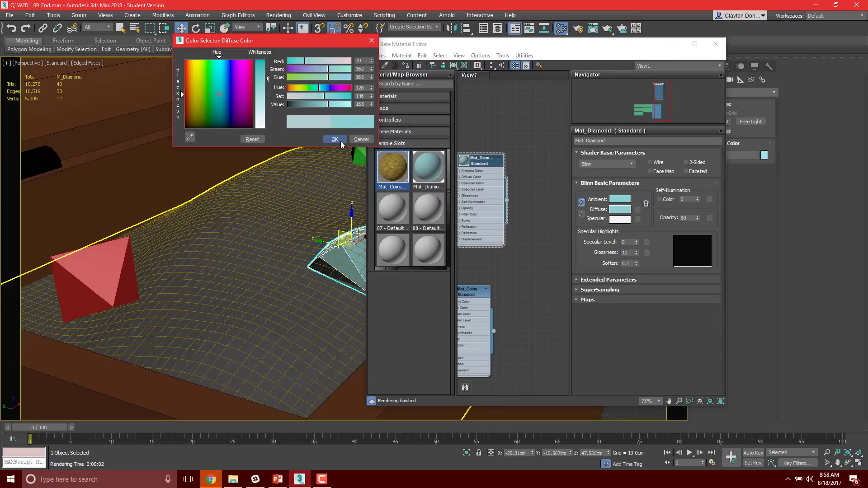
pyautogui.click(336, 139)
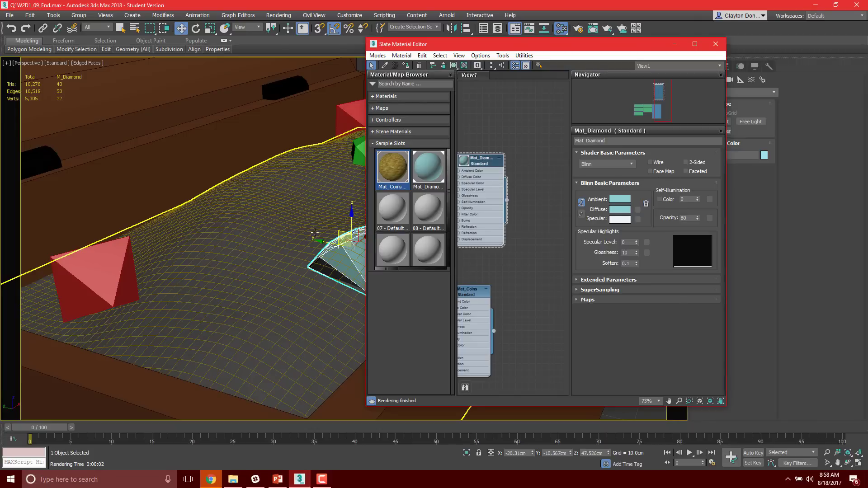
# Make Mat_Diamond 2-sided and test-render the Perspective view.
pyautogui.click(685, 162)
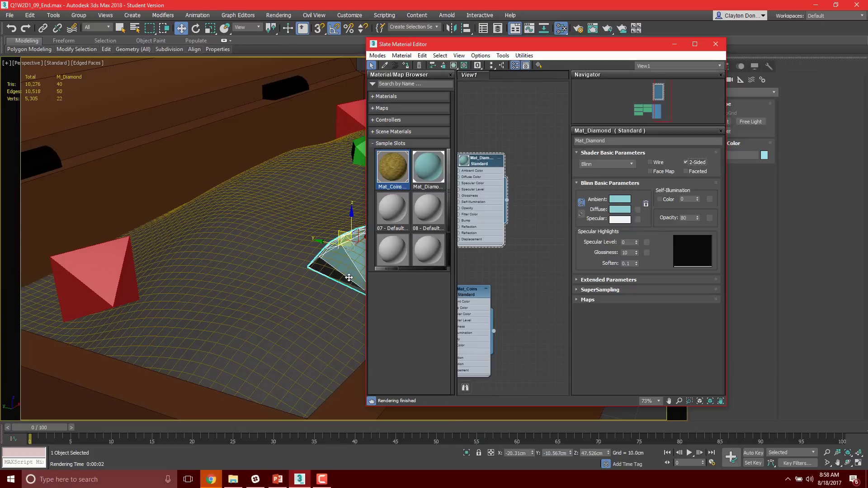
pyautogui.press('F9')
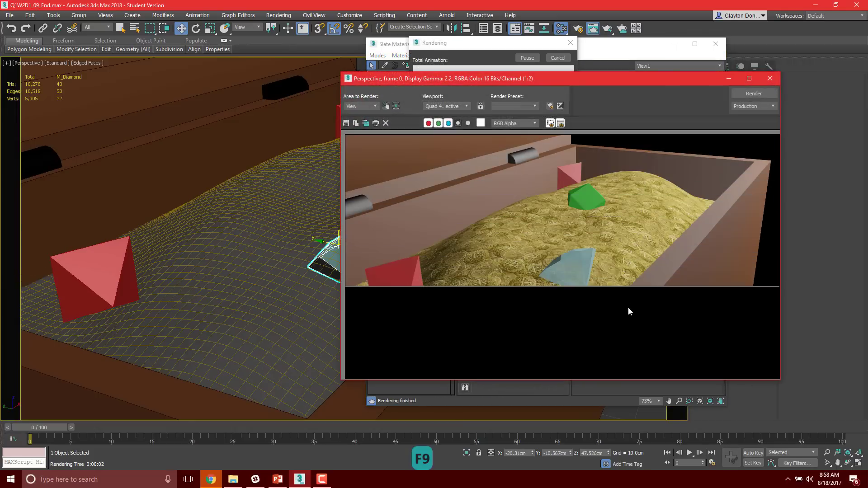
pyautogui.click(770, 79)
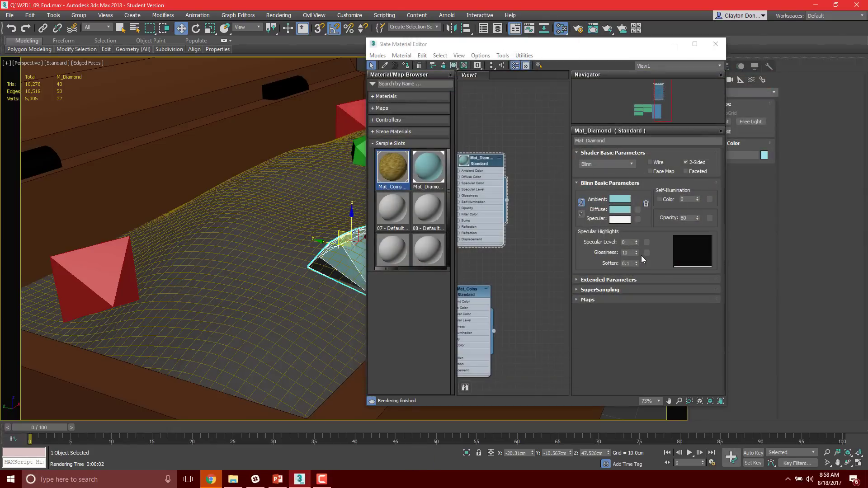
# Set Mat_Diamond's specular level to 150 and its glossiness to 40.
pyautogui.moveTo(638, 252); pyautogui.dragTo(640, 197)
pyautogui.click(638, 241)
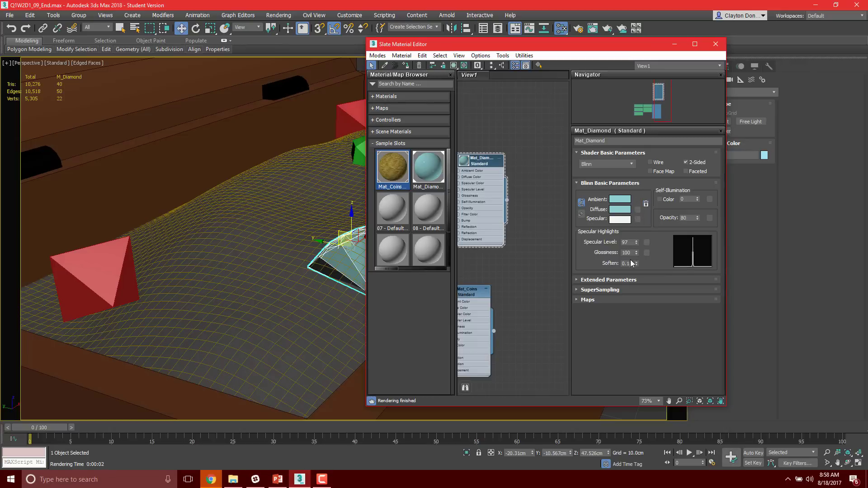
pyautogui.click(637, 240)
pyautogui.write('150')
pyautogui.press('Return')
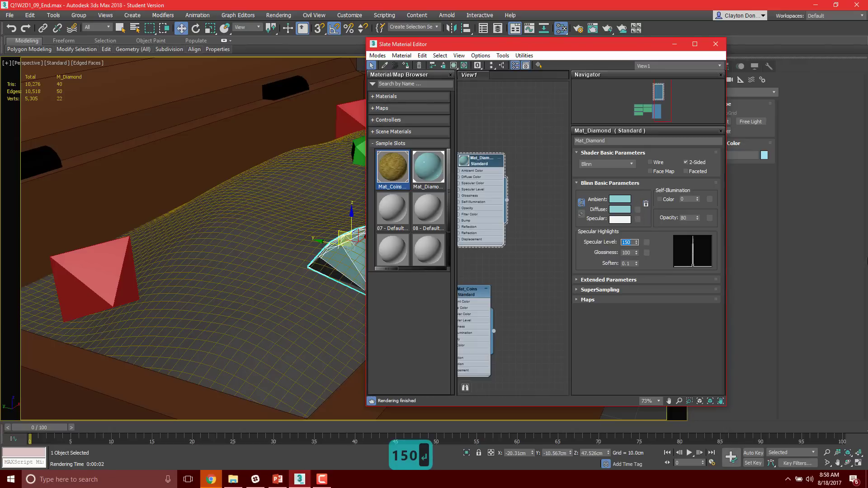
pyautogui.moveTo(636, 254); pyautogui.dragTo(644, 283)
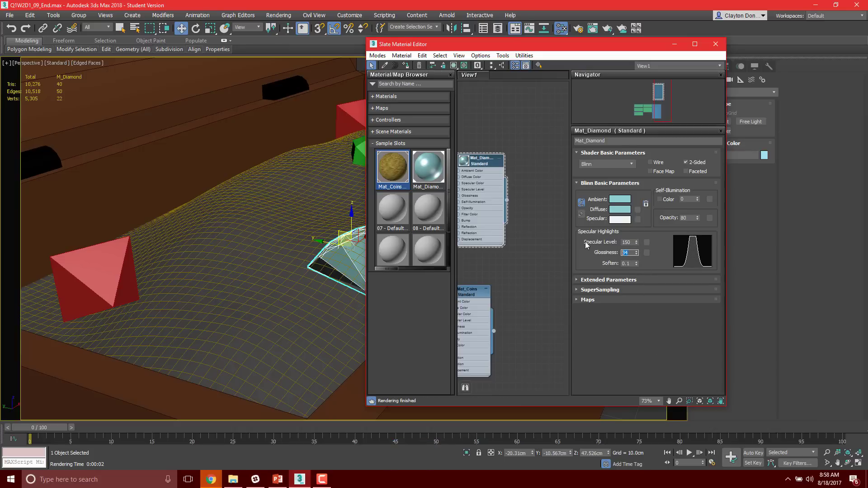
pyautogui.write('40')
pyautogui.press('Return')
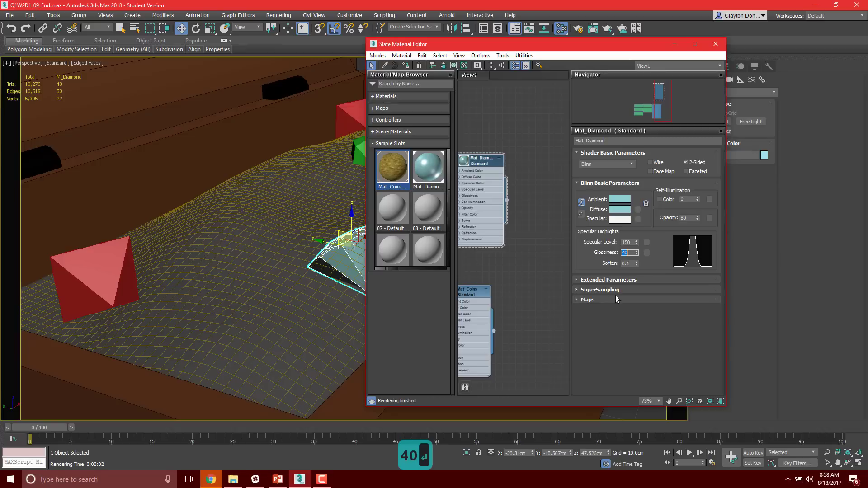
# Test-render the diamond's new highlights, and arrange the material editor and render window side by side.
pyautogui.press('F9')
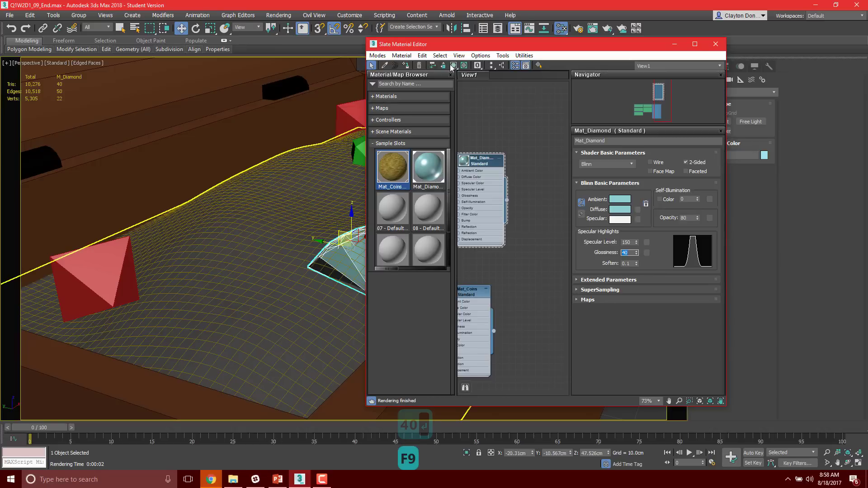
pyautogui.moveTo(484, 45); pyautogui.dragTo(580, 51)
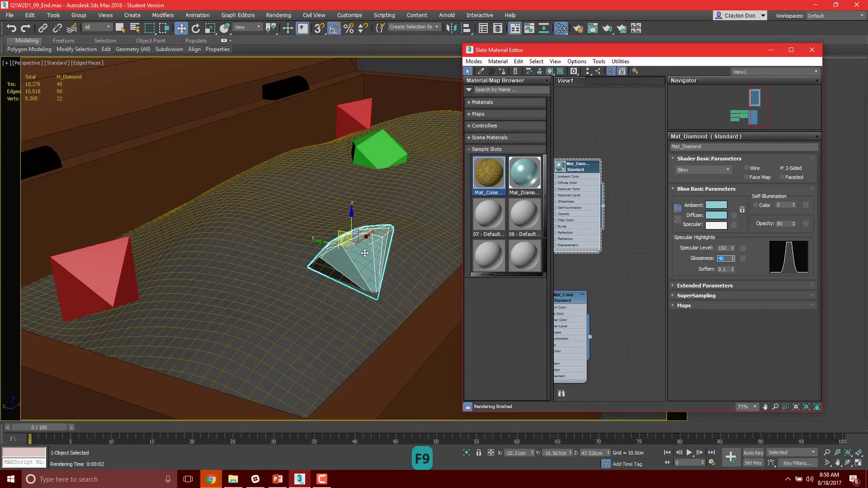
pyautogui.click(356, 248)
pyautogui.press('F9')
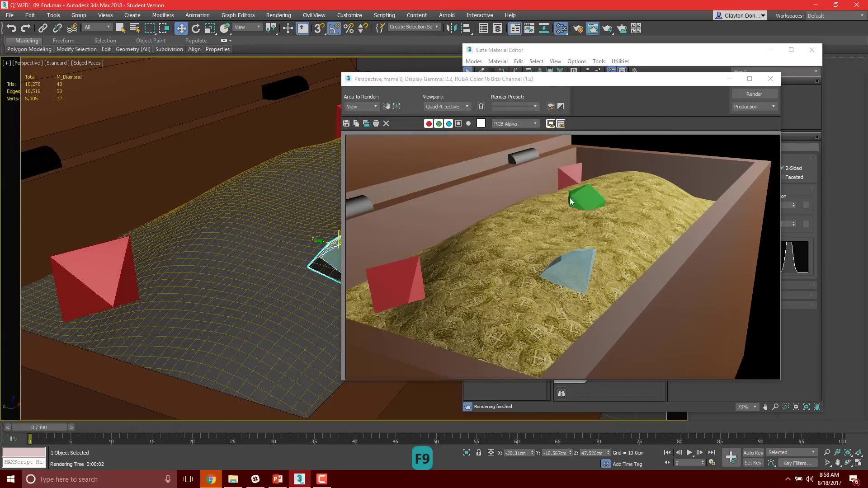
pyautogui.moveTo(665, 80); pyautogui.dragTo(357, 59)
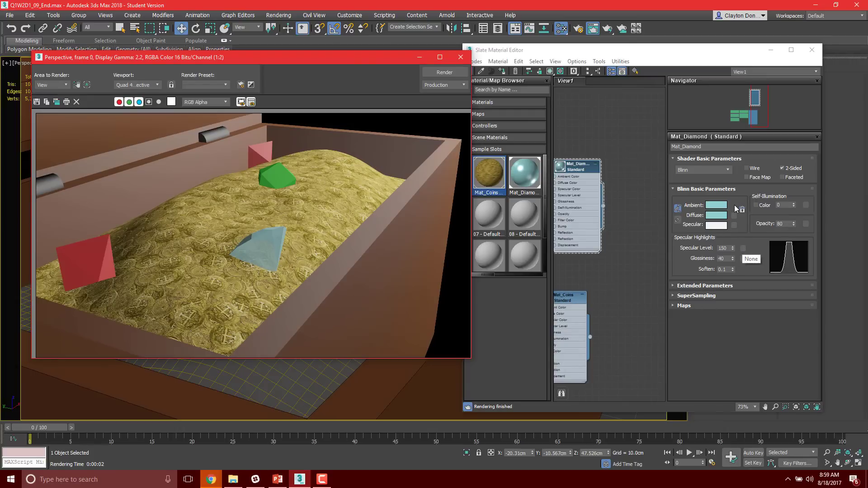
# Set Mat_Diamond's self-illumination to 10.
pyautogui.click(805, 206)
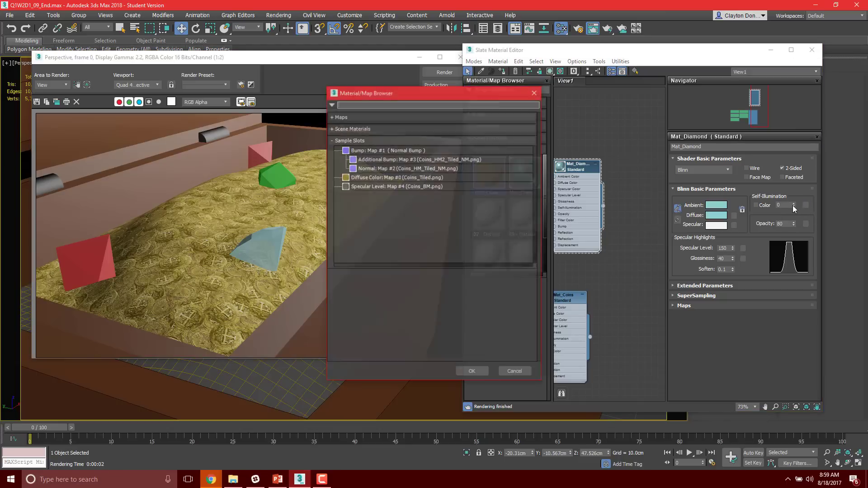
pyautogui.click(534, 92)
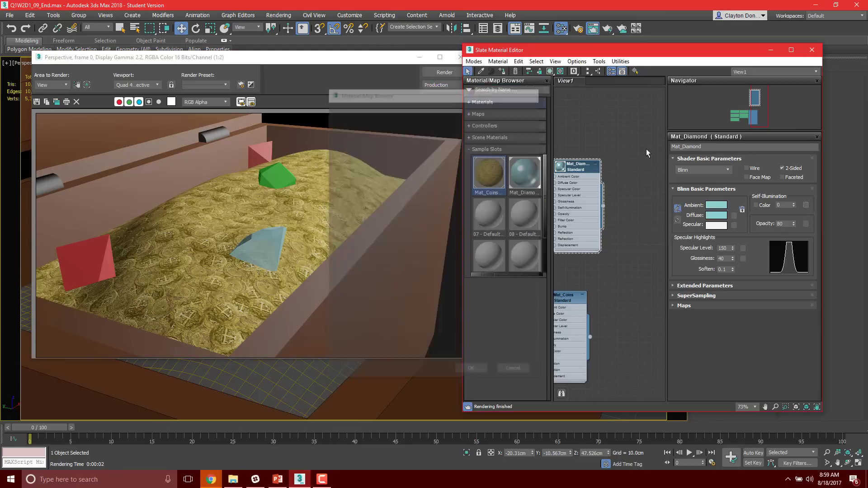
pyautogui.doubleClick(782, 205)
pyautogui.write('10')
pyautogui.press('Return')
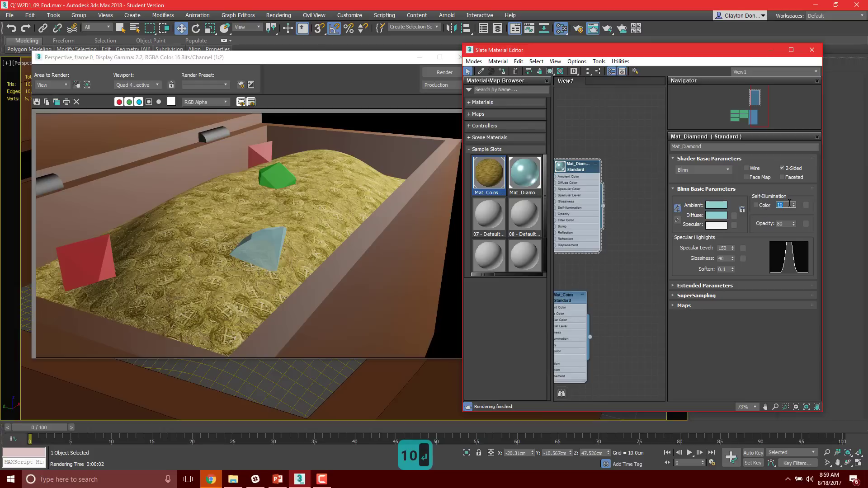
# Raise Mat_Diamond's specular level to 210, glossiness to 48 and soften to 0.2, and test-render the view.
pyautogui.click(733, 269)
pyautogui.moveTo(732, 257); pyautogui.dragTo(734, 239)
pyautogui.press('F9')
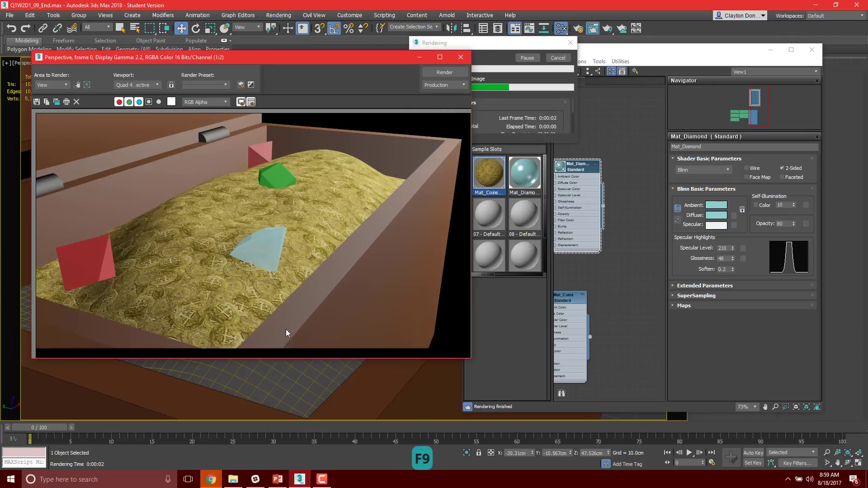
pyautogui.click(460, 56)
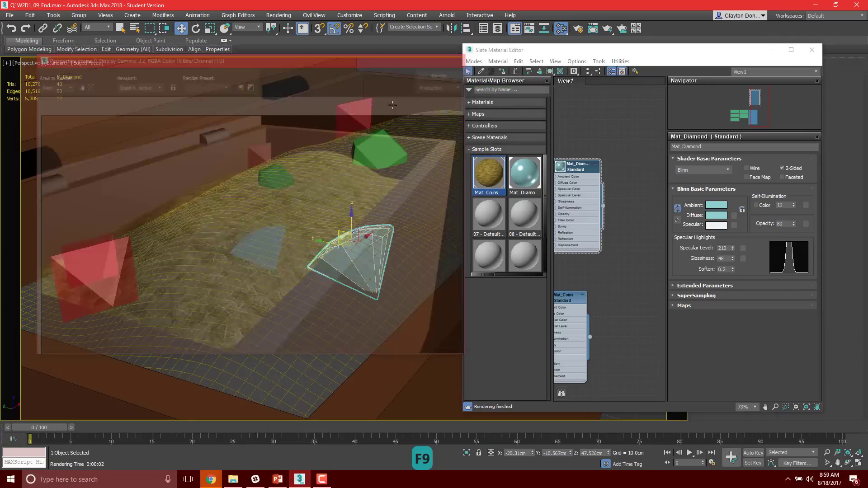
# Test-render the diamond from above and from a low side angle to check its highlights.
pyautogui.scroll(6, 324, 217)
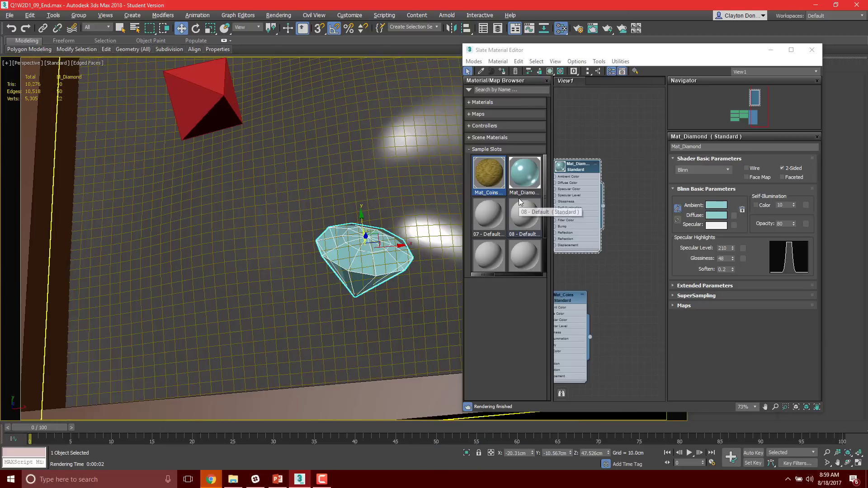
pyautogui.press('F9')
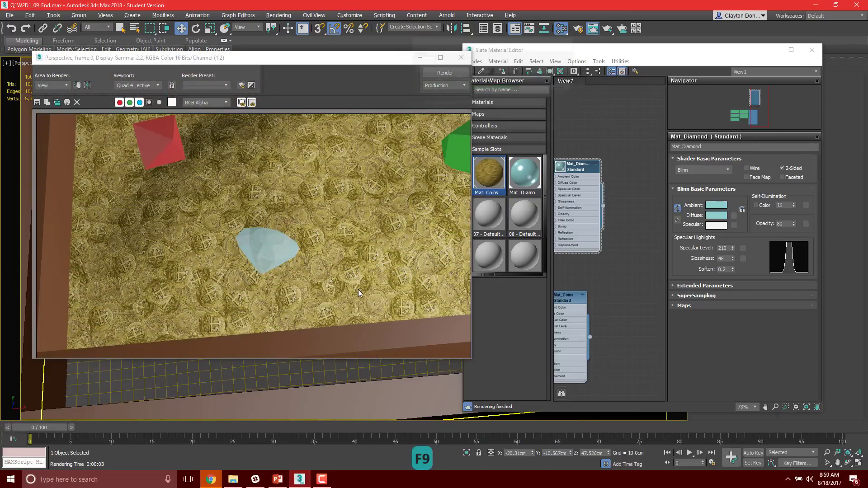
pyautogui.click(461, 57)
pyautogui.keyDown('alt'); pyautogui.moveTo(355, 250); pyautogui.dragTo(451, 187, button='middle'); pyautogui.keyUp('alt')
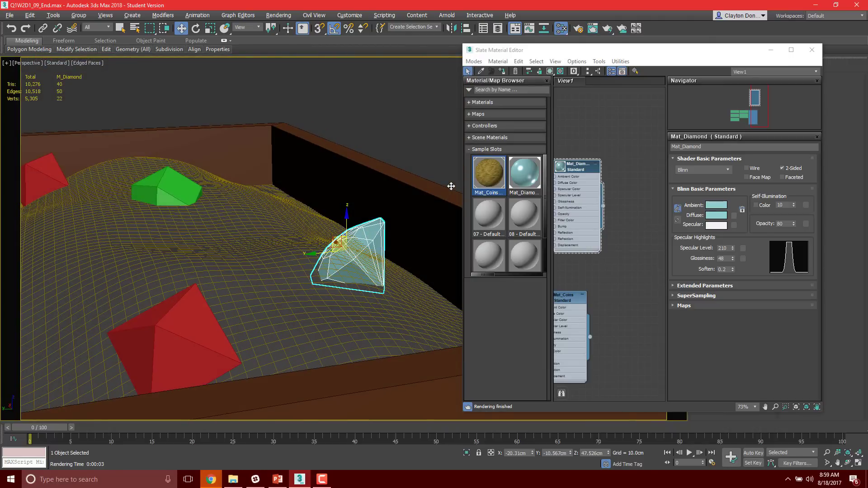
pyautogui.press('F9')
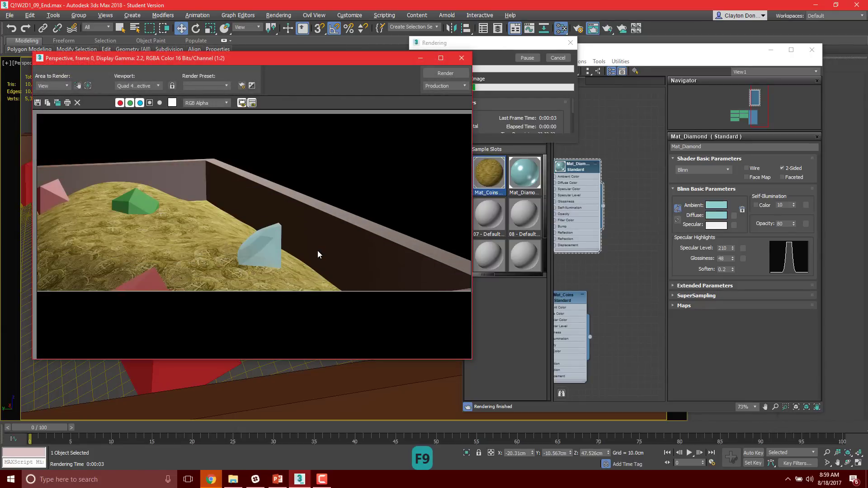
pyautogui.click(461, 59)
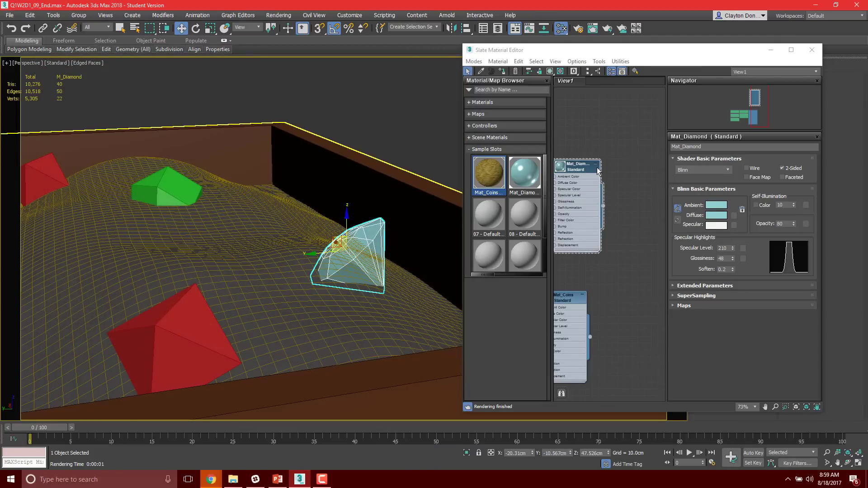
# Turn on Faceted shading for Mat_Diamond and test-render the view.
pyautogui.click(782, 177)
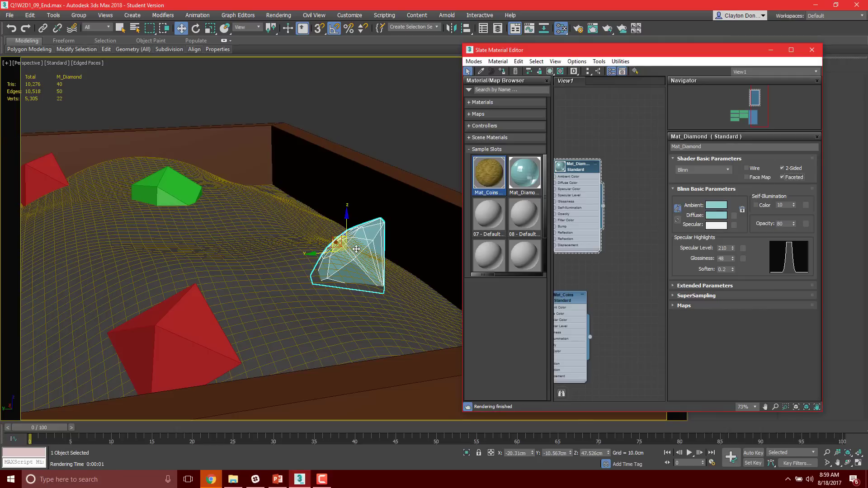
pyautogui.press('F9')
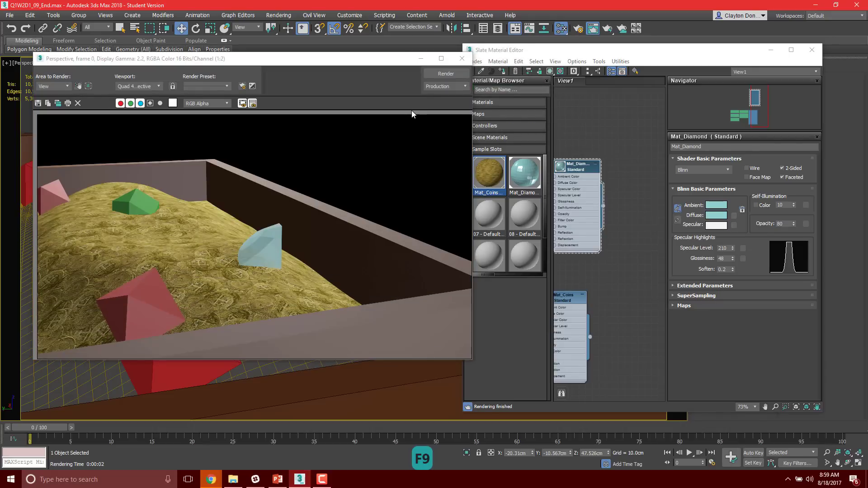
pyautogui.click(462, 59)
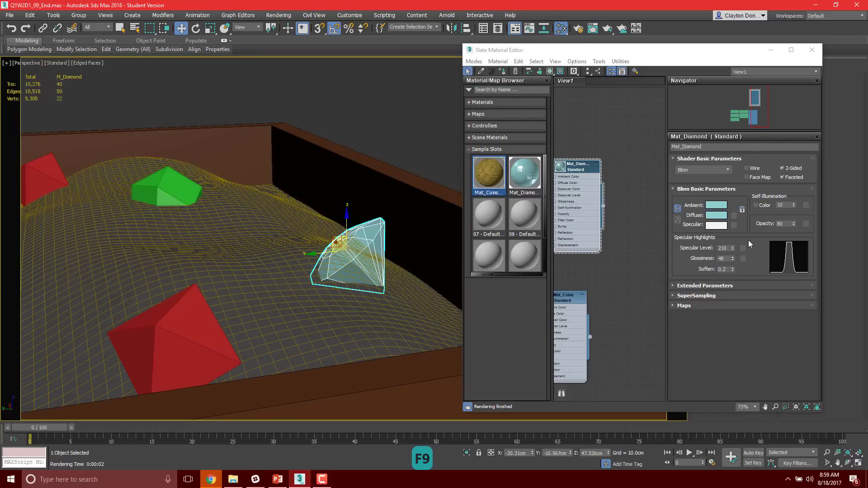
pyautogui.click(684, 306)
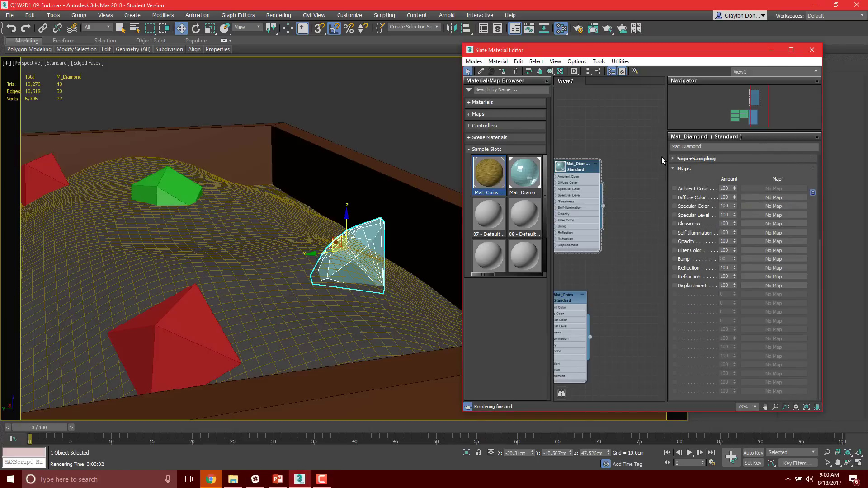
pyautogui.click(672, 167)
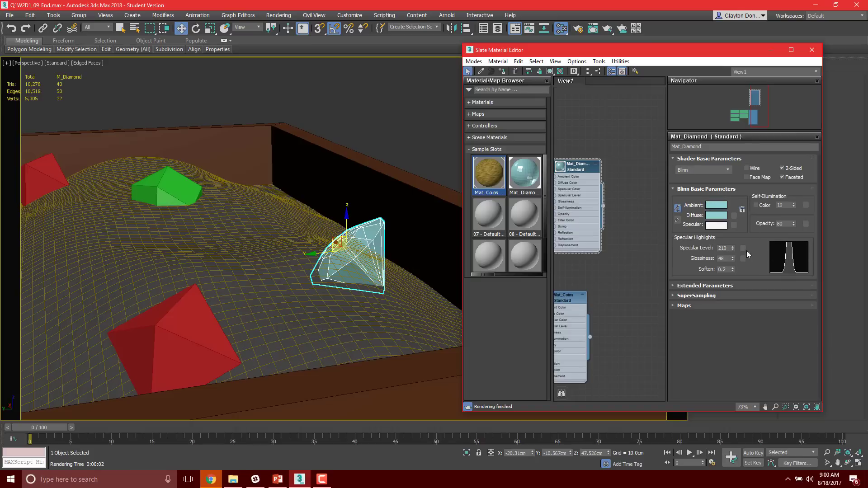
# Set Mat_Diamond's specular level to 132 and glossiness to 25, and test-render the diamond from above.
pyautogui.moveTo(732, 250); pyautogui.dragTo(732, 276)
pyautogui.keyDown('alt'); pyautogui.moveTo(394, 156); pyautogui.dragTo(299, 226, button='middle'); pyautogui.keyUp('alt')
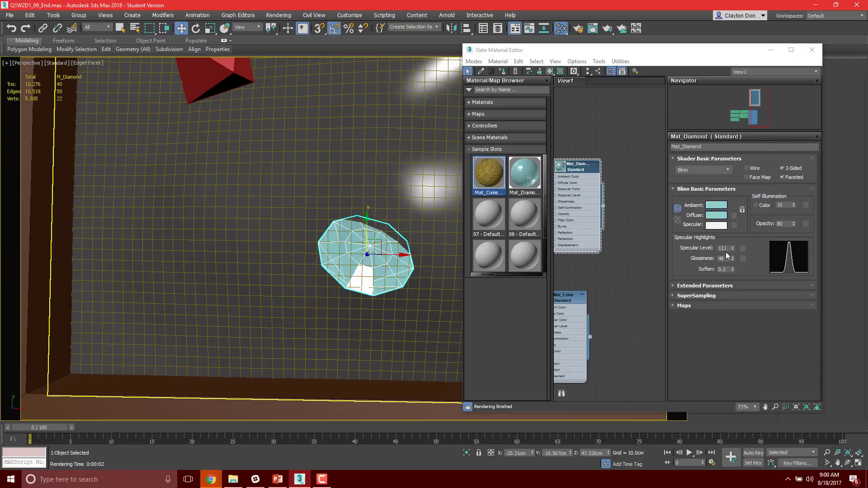
pyautogui.moveTo(733, 248)
pyautogui.mouseDown()
pyautogui.moveTo(733, 260)
pyautogui.moveTo(734, 240)
pyautogui.moveTo(738, 268)
pyautogui.moveTo(734, 225)
pyautogui.mouseUp()
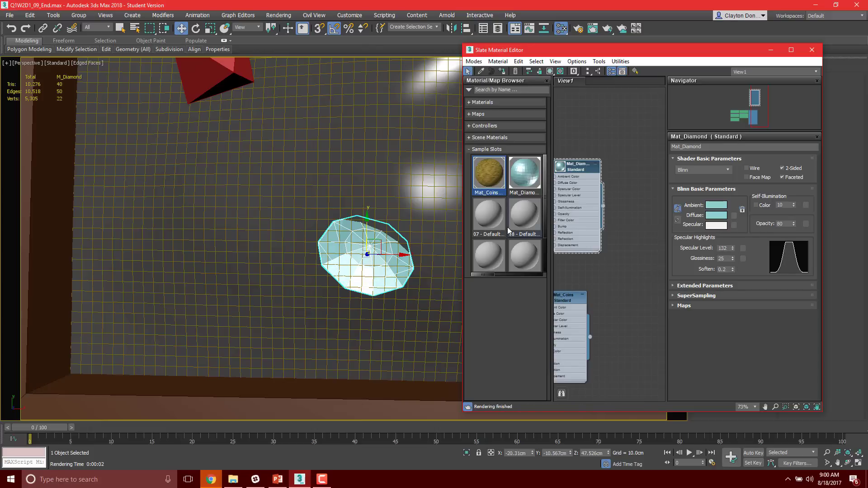
pyautogui.press('F8')
pyautogui.press('F9')
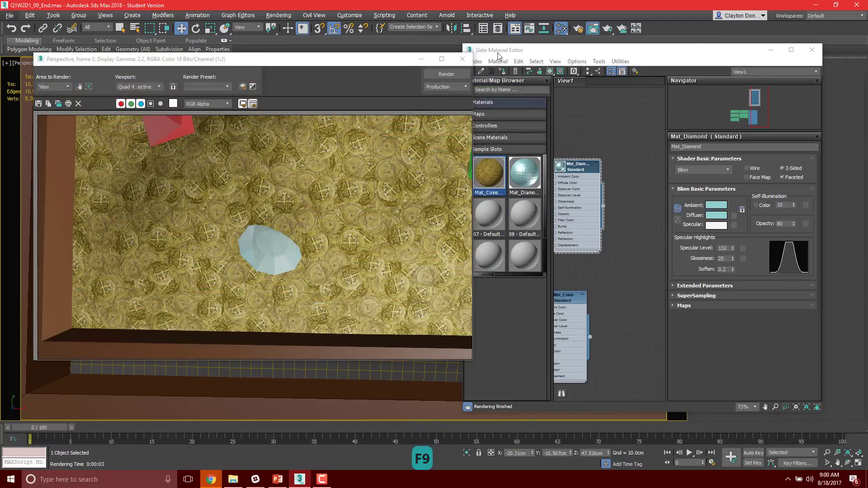
pyautogui.click(462, 59)
# Copy Mat_Diamond into the 07 - Default sample slot and place the copy as a node in View1.
pyautogui.keyDown('alt'); pyautogui.moveTo(421, 195); pyautogui.dragTo(441, 161, button='middle'); pyautogui.keyUp('alt')
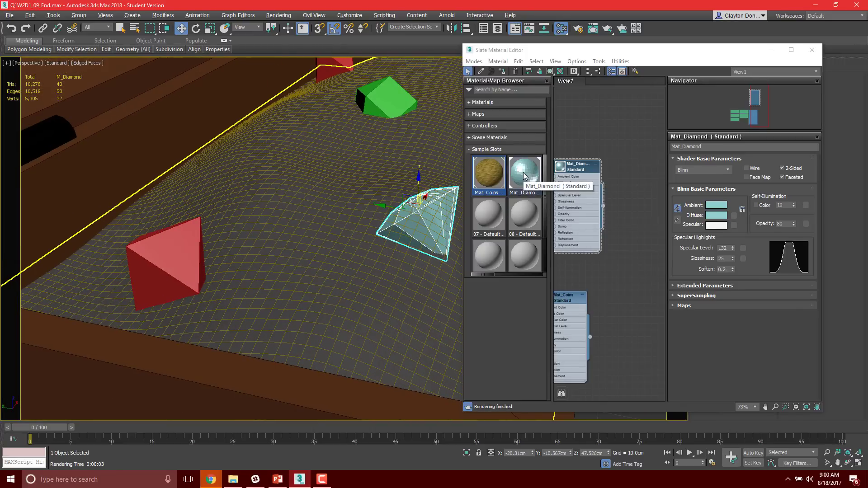
pyautogui.moveTo(525, 174); pyautogui.dragTo(495, 221)
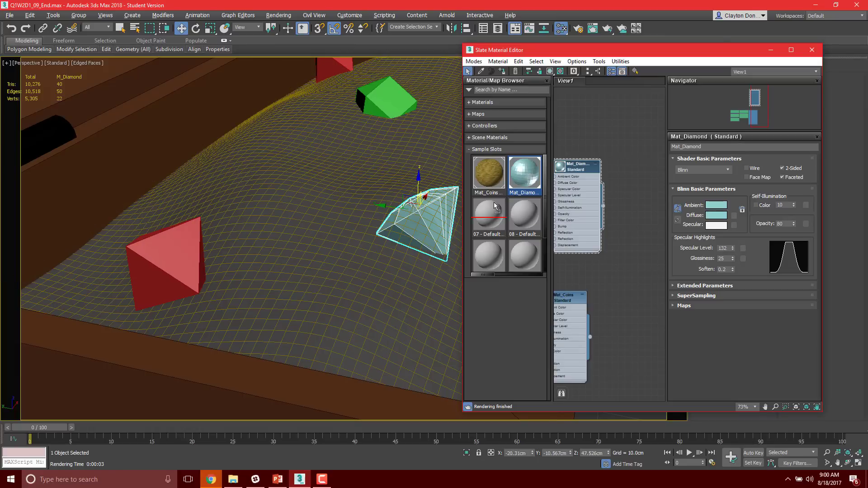
pyautogui.click(493, 219)
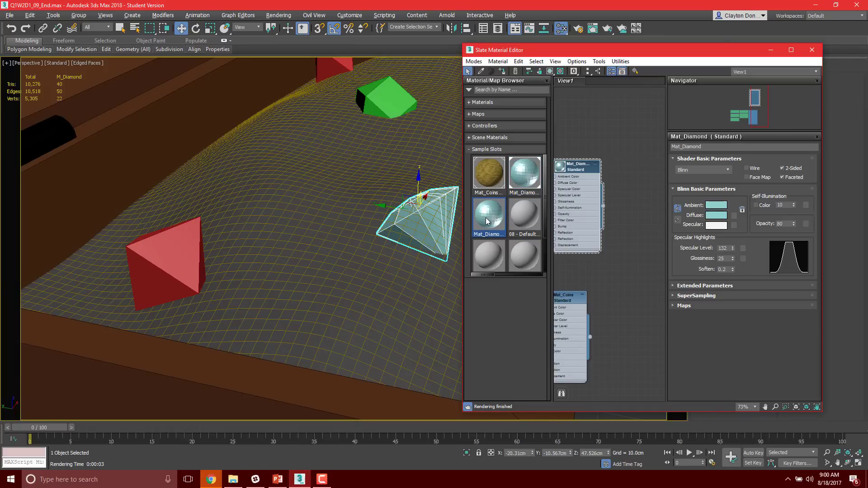
pyautogui.moveTo(491, 215); pyautogui.dragTo(644, 249)
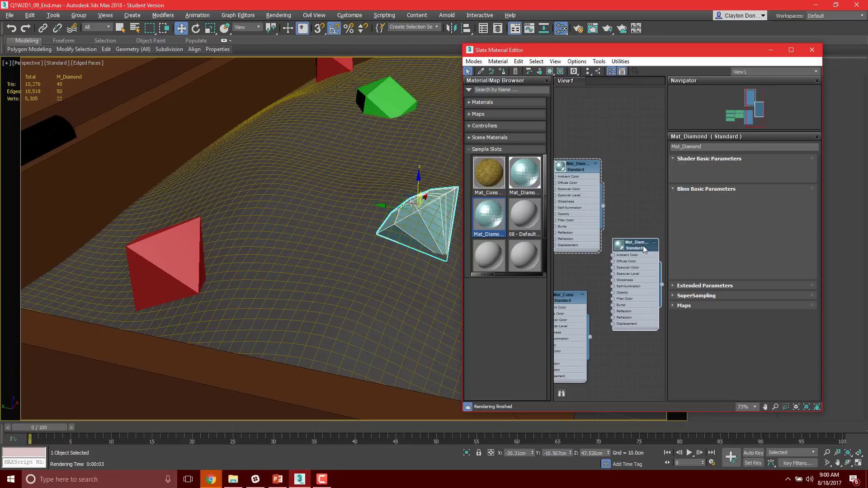
pyautogui.click(645, 248)
# Rename the copied diamond material as Mat_Ruby.
pyautogui.click(716, 148)
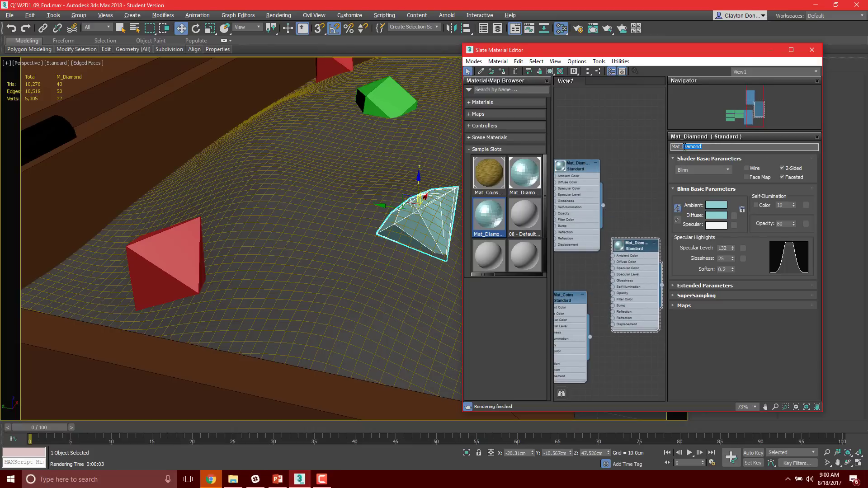
pyautogui.write('Ruby')
pyautogui.press('Return')
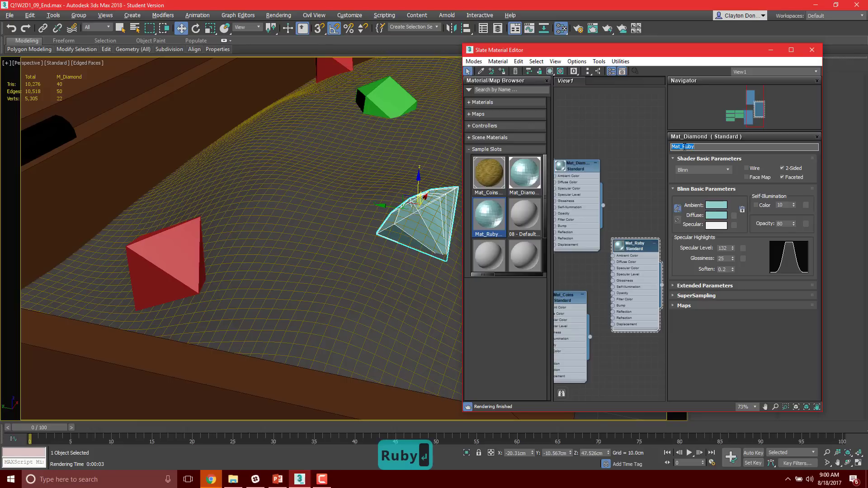
# Set Mat_Ruby's diffuse color to red 130, green 5, blue 5 and assign the material to the red gem.
pyautogui.click(716, 216)
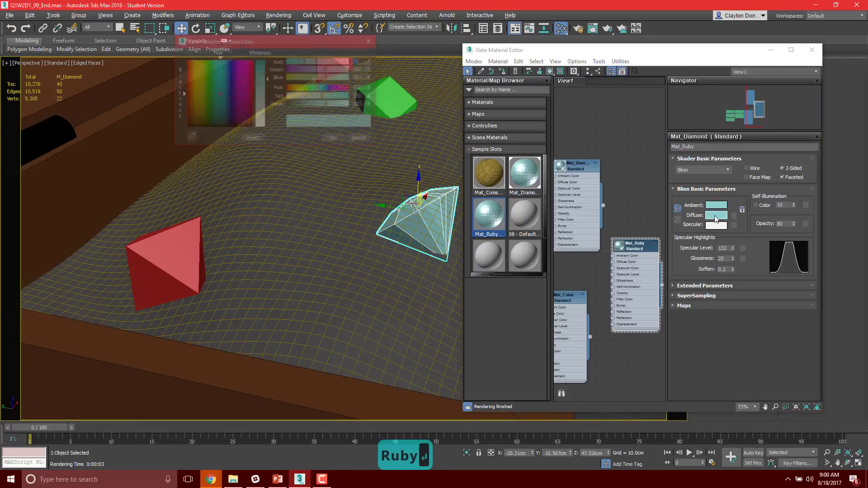
pyautogui.moveTo(325, 87); pyautogui.dragTo(351, 88)
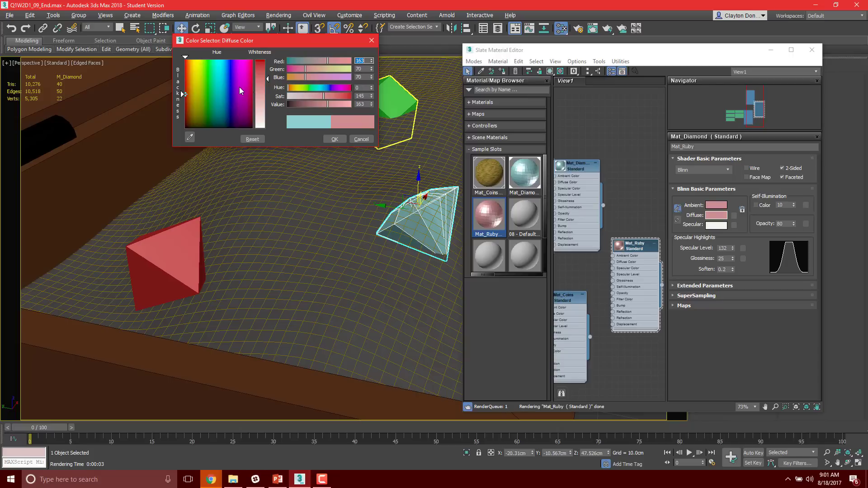
pyautogui.moveTo(267, 77); pyautogui.dragTo(267, 62)
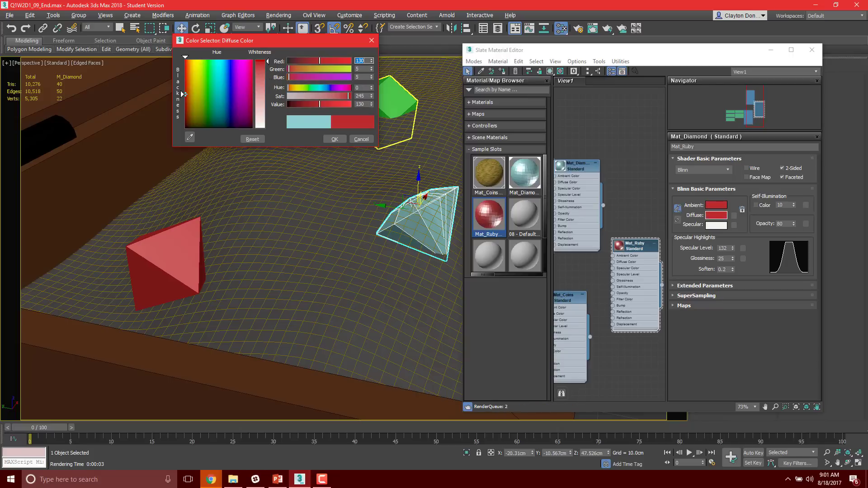
pyautogui.click(336, 139)
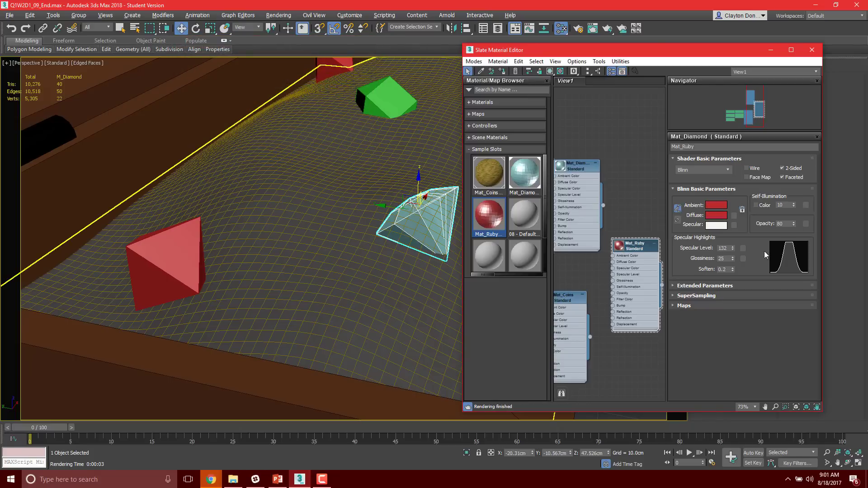
pyautogui.moveTo(498, 222); pyautogui.dragTo(175, 251)
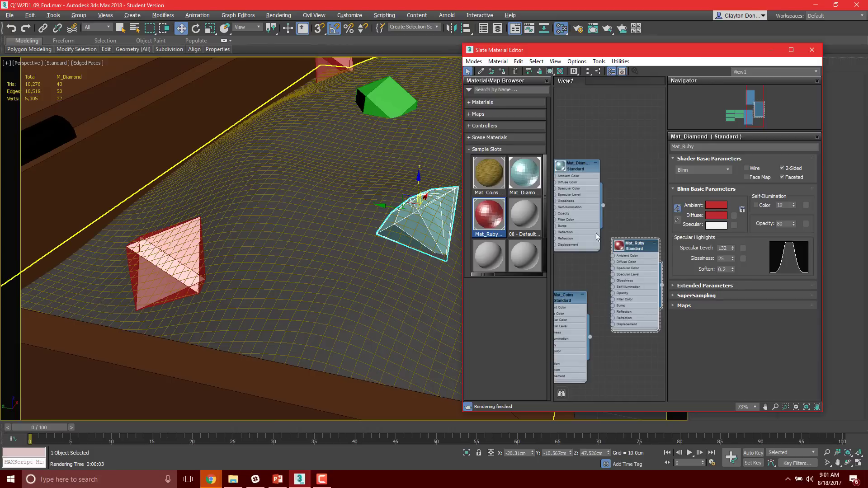
# Copy Mat_Ruby into the 08 - Default sample slot and place the copy as a node above Mat_Ruby in View1.
pyautogui.moveTo(527, 207); pyautogui.dragTo(530, 220)
pyautogui.click(530, 218)
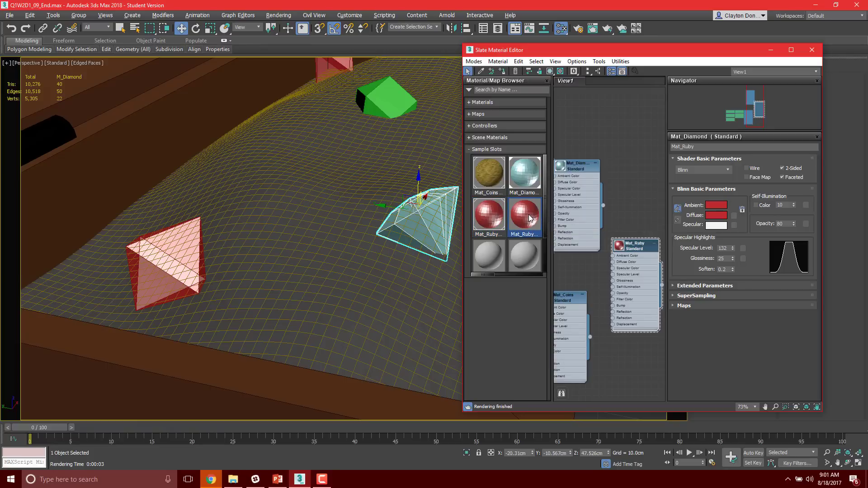
pyautogui.doubleClick(528, 218)
pyautogui.moveTo(616, 203); pyautogui.dragTo(644, 125)
pyautogui.click(642, 132)
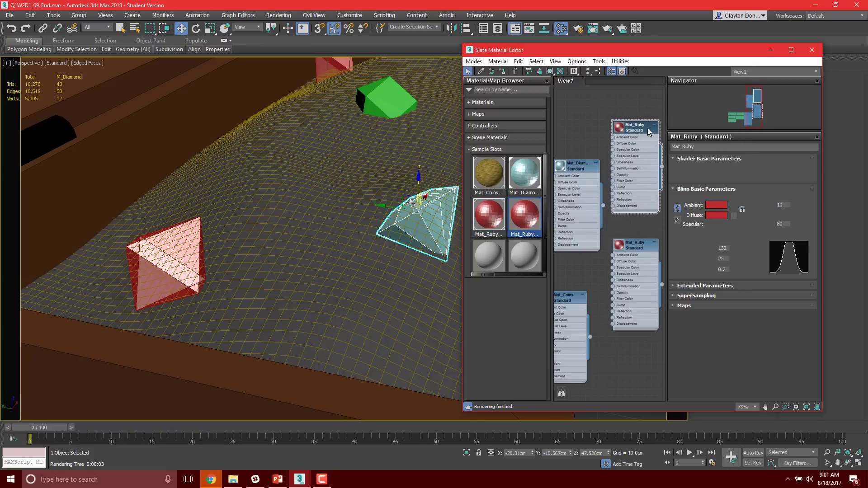
# Rename the copied ruby material as Mat_Emerald.
pyautogui.click(696, 149)
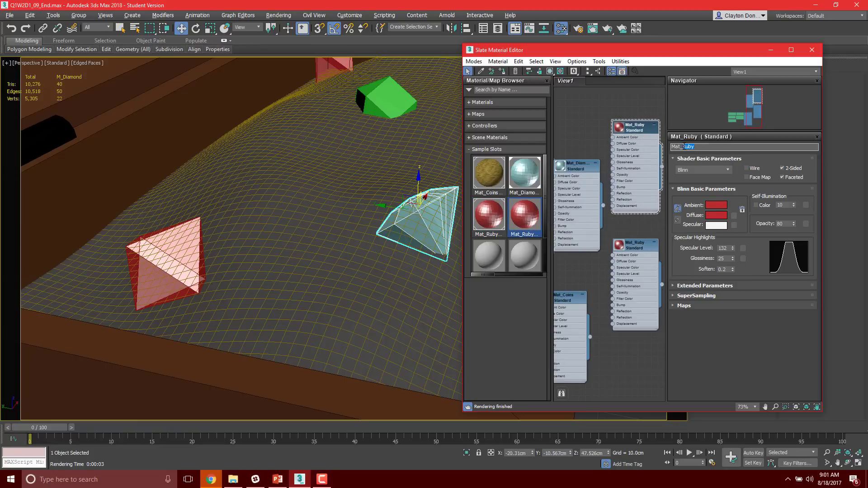
pyautogui.write('Emerald')
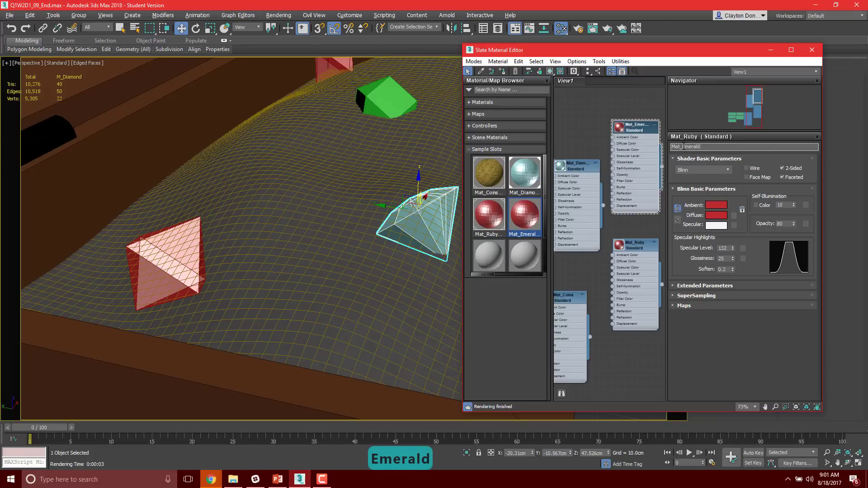
pyautogui.press('Return')
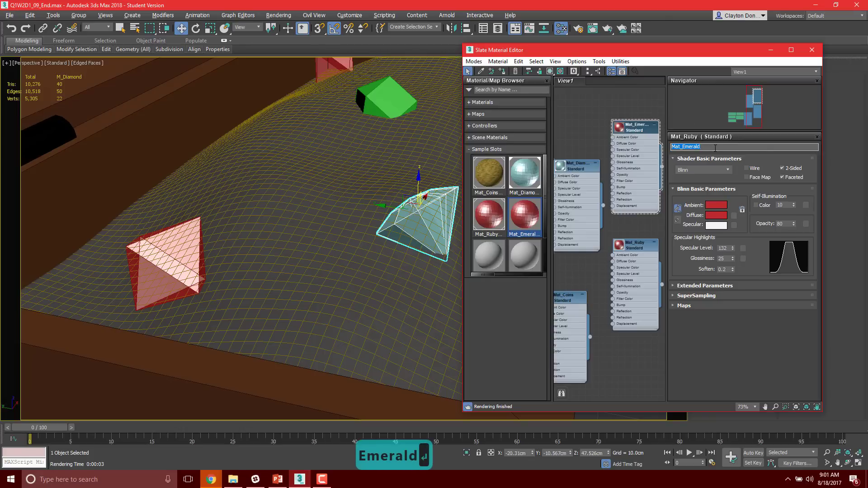
# Set Mat_Emerald's diffuse color to a green with hue 78 and assign the material to the green gem.
pyautogui.click(774, 160)
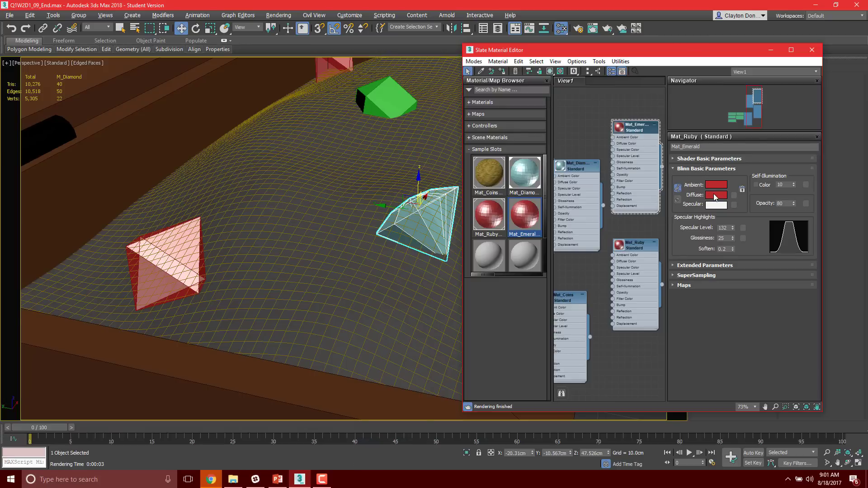
pyautogui.click(714, 195)
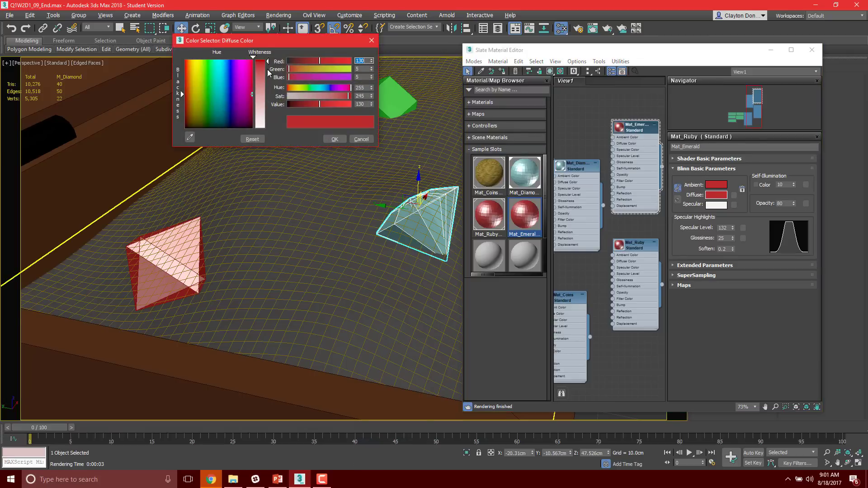
pyautogui.moveTo(301, 89); pyautogui.dragTo(306, 89)
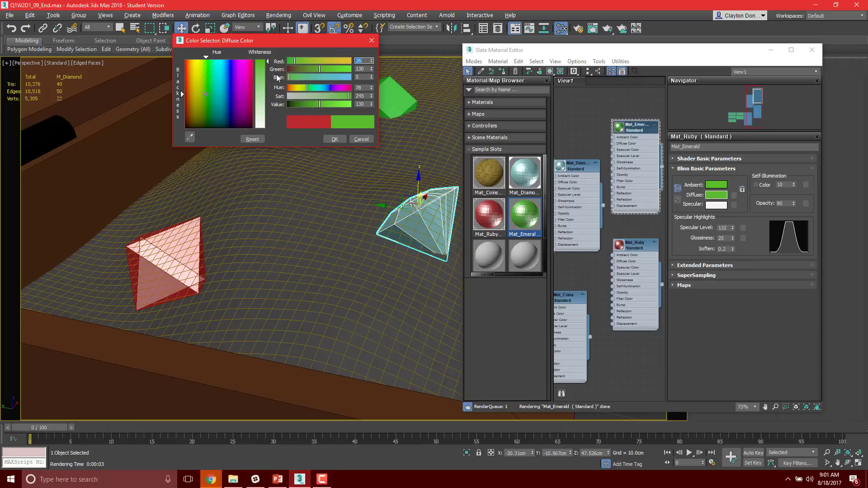
pyautogui.click(335, 139)
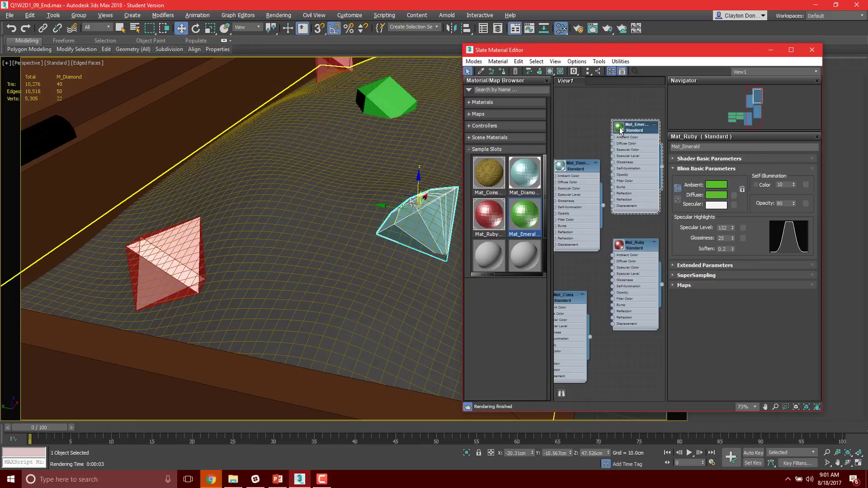
pyautogui.moveTo(619, 127); pyautogui.dragTo(392, 115)
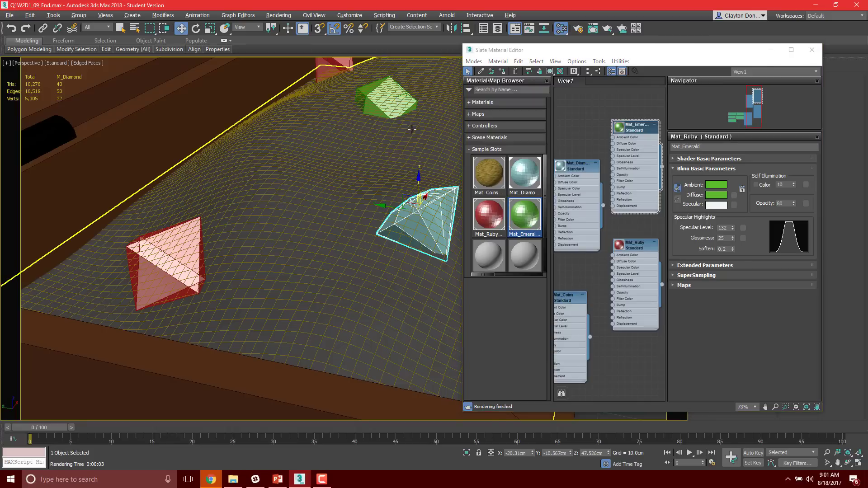
# Frame the whole open treasure chest and test-render it with the new gem materials.
pyautogui.scroll(-3, 398, 105)
pyautogui.moveTo(406, 111); pyautogui.dragTo(384, 142, button='middle')
pyautogui.moveTo(384, 142); pyautogui.dragTo(362, 199, button='middle')
pyautogui.scroll(-3, 321, 190)
pyautogui.press('F9')
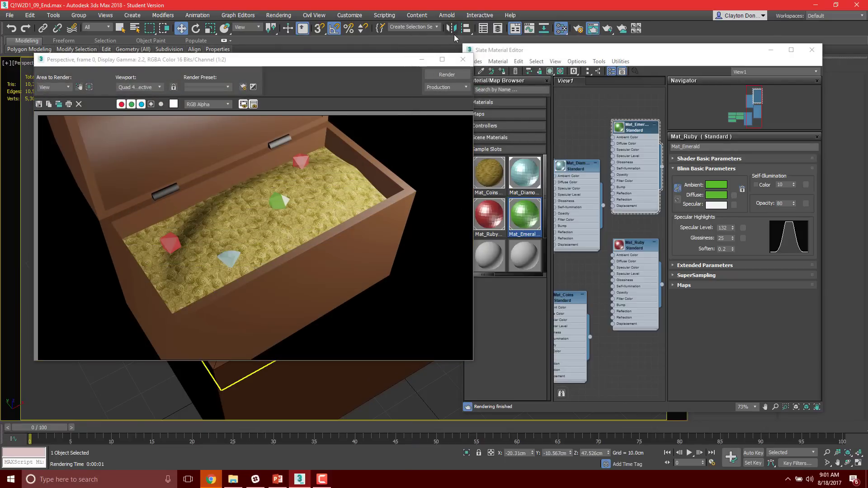
# Test-render a close-up of the diamond, ruby and emerald gems resting on the coins inside the chest.
pyautogui.click(463, 60)
pyautogui.scroll(6, 333, 197)
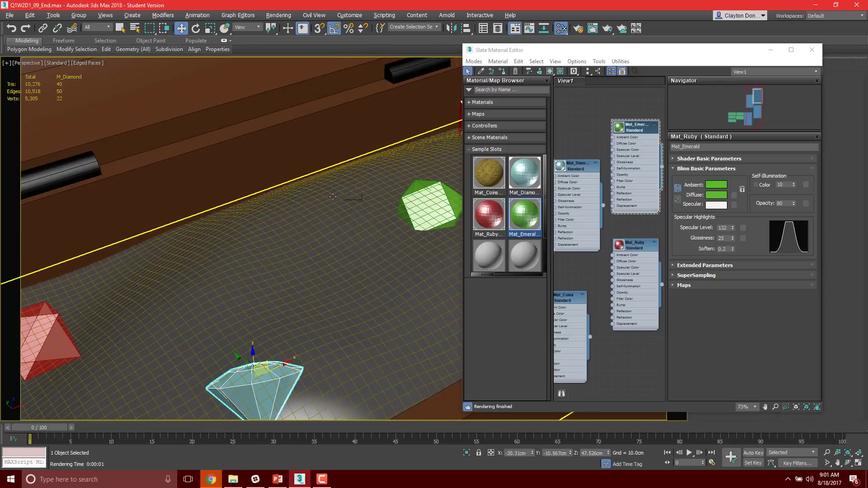
pyautogui.scroll(-4, 333, 197)
pyautogui.keyDown('alt'); pyautogui.moveTo(332, 197); pyautogui.dragTo(357, 190, button='middle'); pyautogui.keyUp('alt')
pyautogui.moveTo(317, 207); pyautogui.dragTo(391, 149, button='middle')
pyautogui.scroll(2, 380, 160)
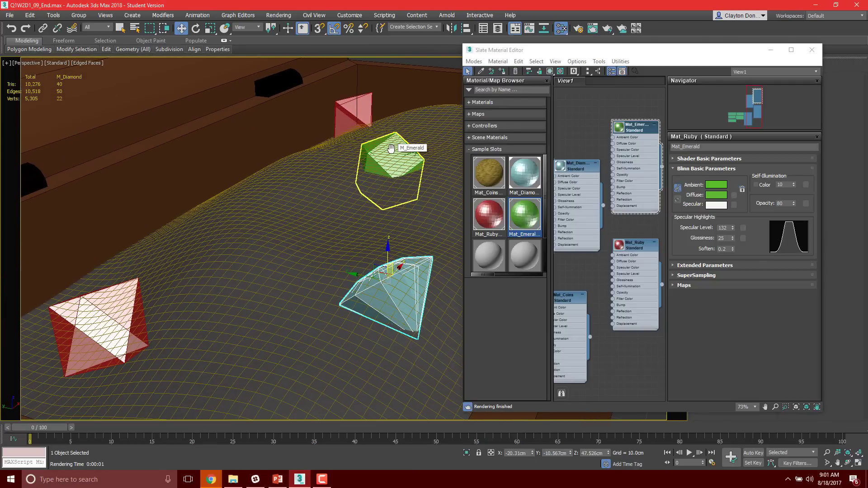
pyautogui.press('F9')
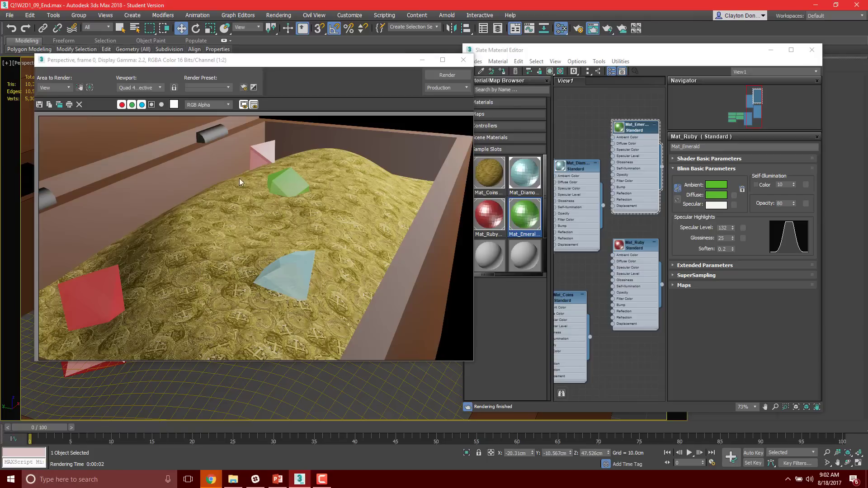
pyautogui.click(463, 61)
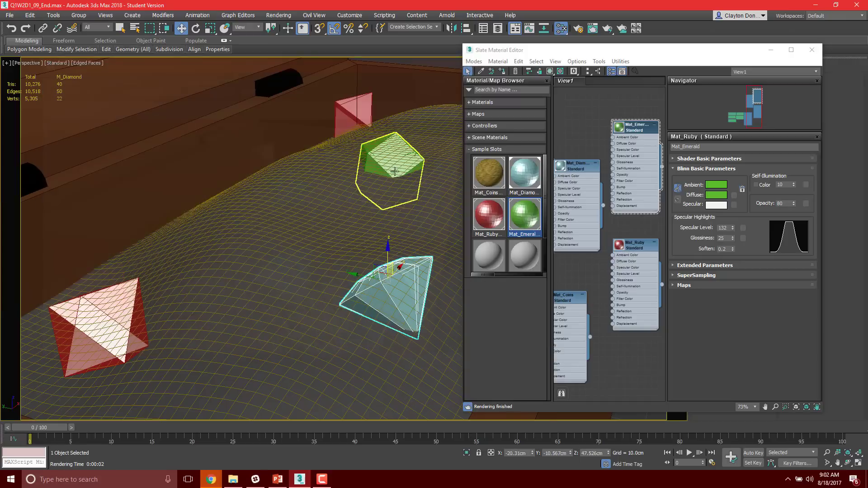
# Try the Performance display preset on the Perspective viewport and switch it to High Quality.
pyautogui.moveTo(502, 185); pyautogui.dragTo(465, 197, button='middle')
pyautogui.scroll(-6, 468, 197)
pyautogui.moveTo(527, 194); pyautogui.dragTo(483, 246, button='middle')
pyautogui.keyDown('alt'); pyautogui.moveTo(483, 246); pyautogui.dragTo(451, 237); pyautogui.keyUp('alt')
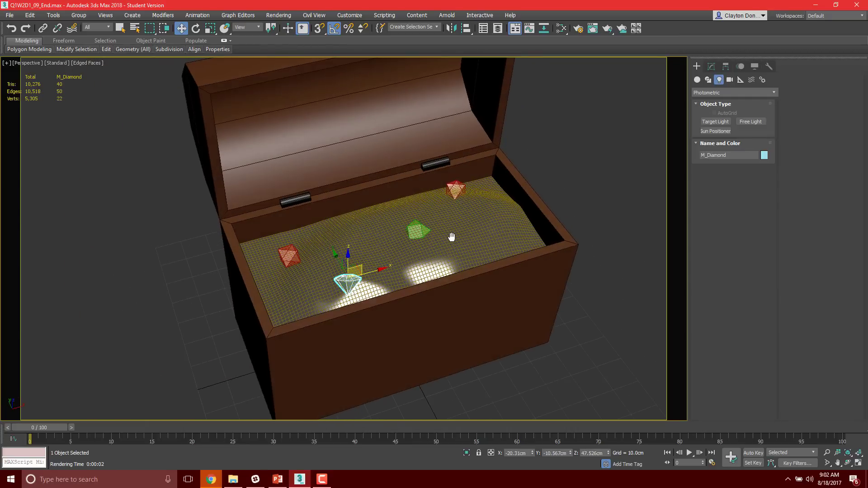
pyautogui.keyDown('alt'); pyautogui.moveTo(451, 237); pyautogui.dragTo(455, 221, button='middle'); pyautogui.keyUp('alt')
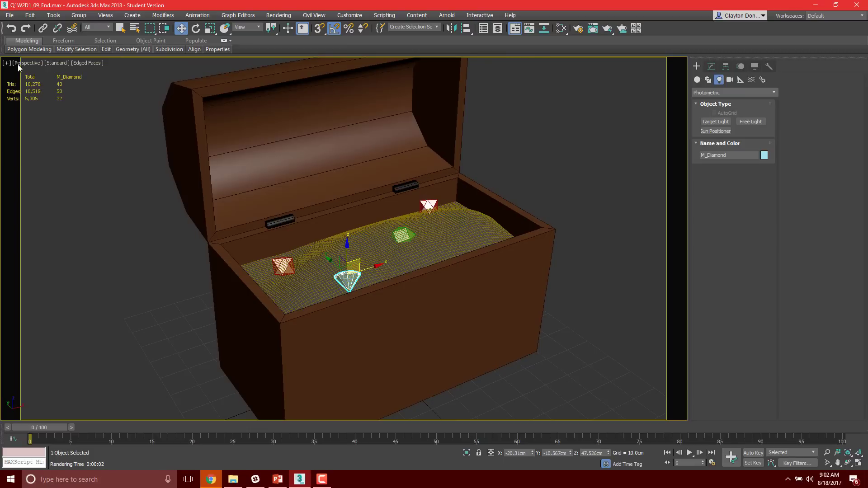
pyautogui.click(80, 63)
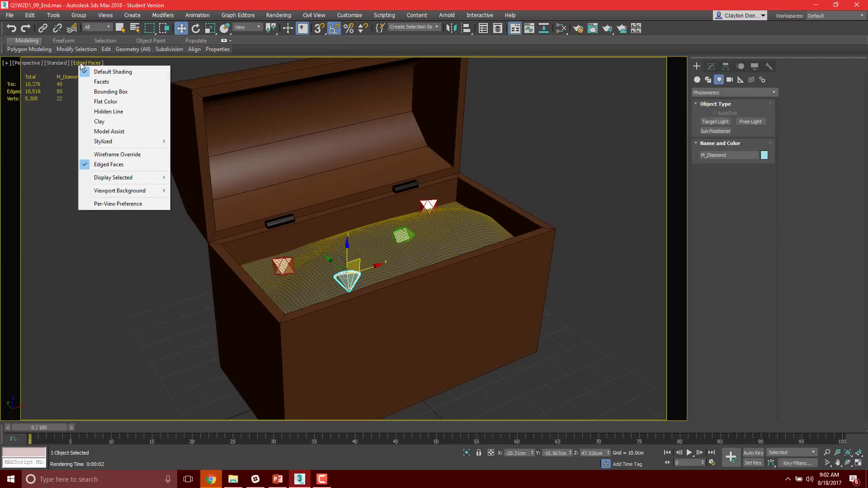
pyautogui.click(55, 63)
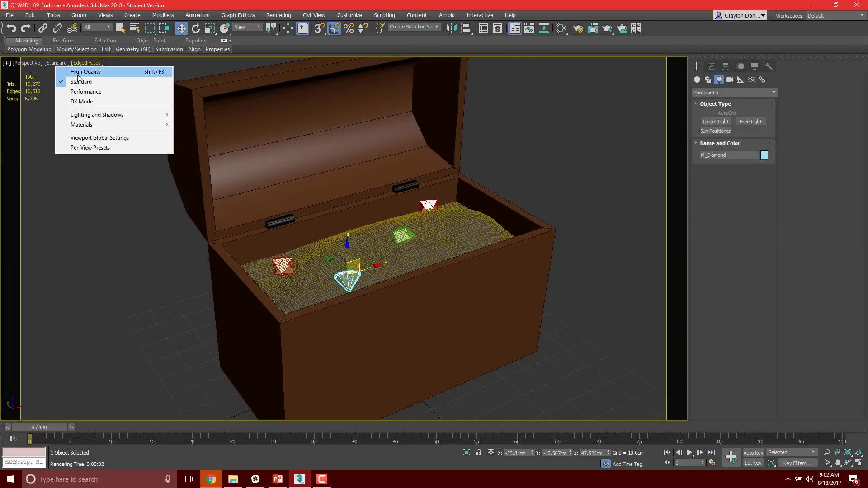
pyautogui.click(85, 93)
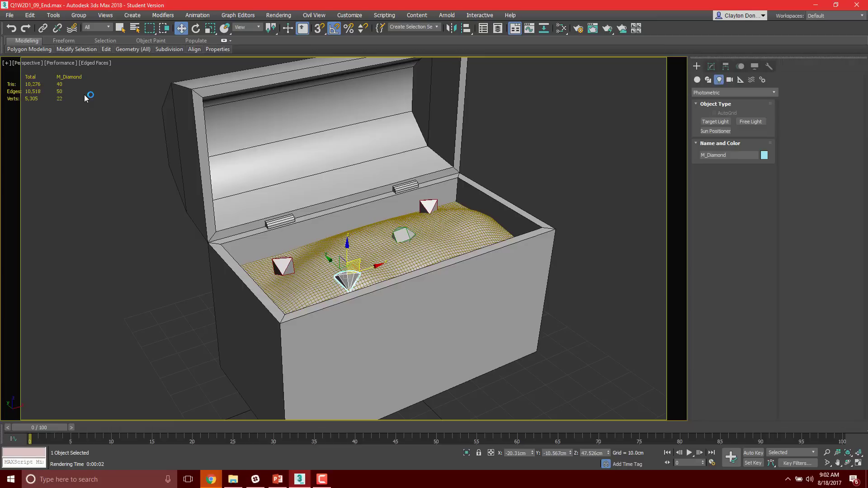
pyautogui.click(66, 63)
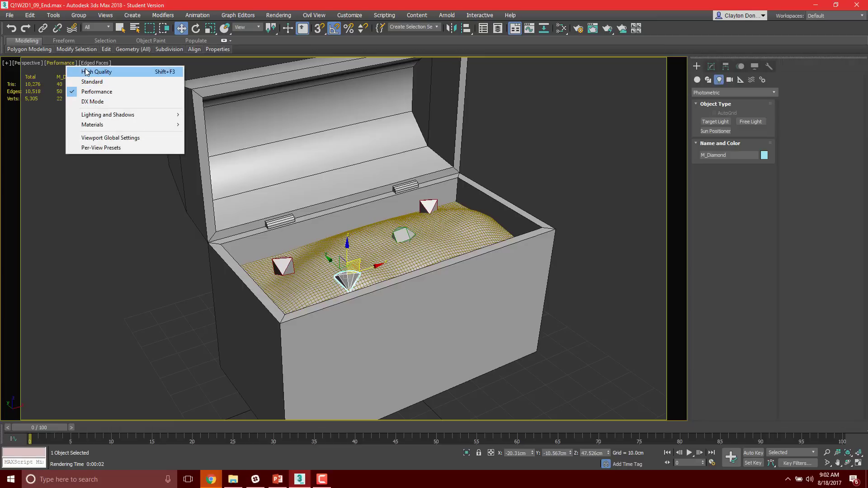
pyautogui.click(86, 72)
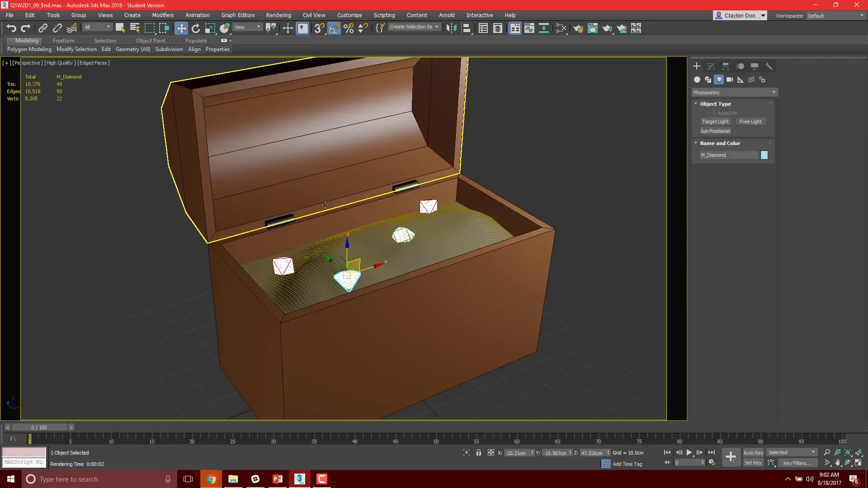
# Show the Mat_Coins material shaded in the viewport from the Slate Material Editor.
pyautogui.scroll(2, 330, 221)
pyautogui.scroll(4, 384, 195)
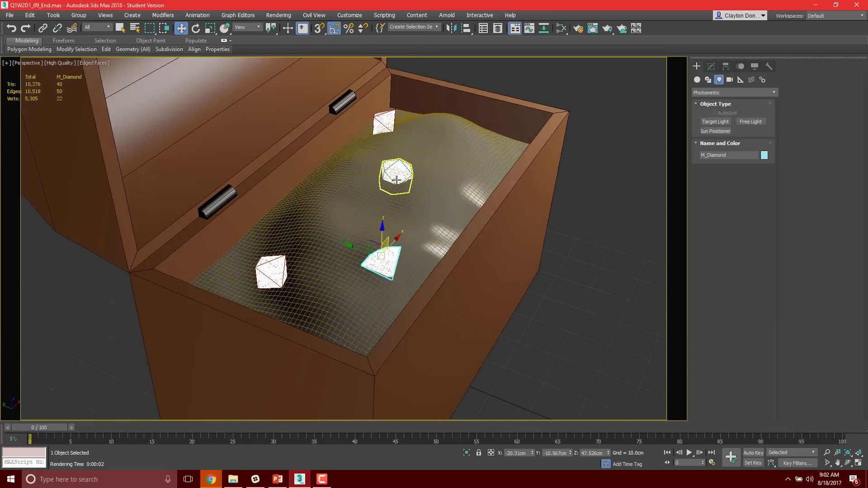
pyautogui.scroll(-3, 397, 181)
pyautogui.press('m')
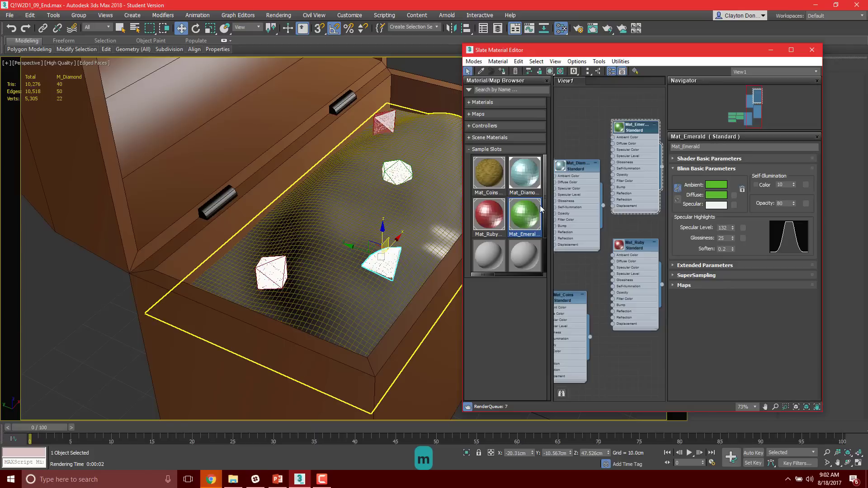
pyautogui.moveTo(568, 294); pyautogui.dragTo(601, 269, button='middle')
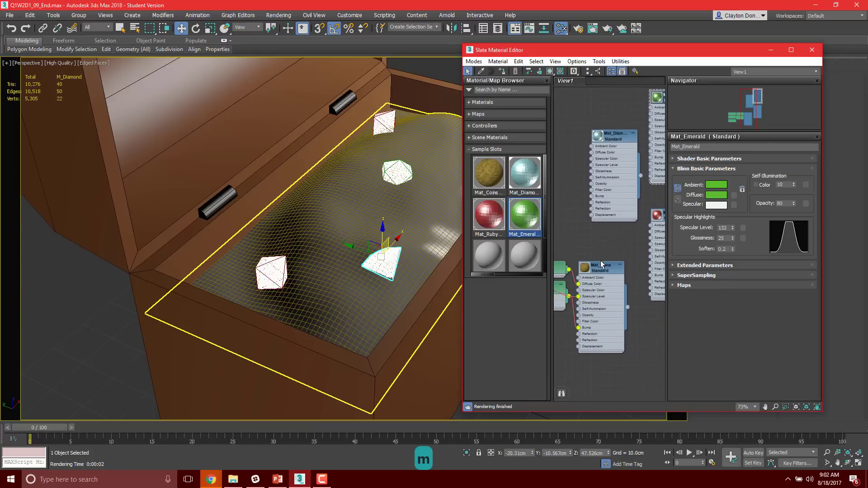
pyautogui.doubleClick(601, 269)
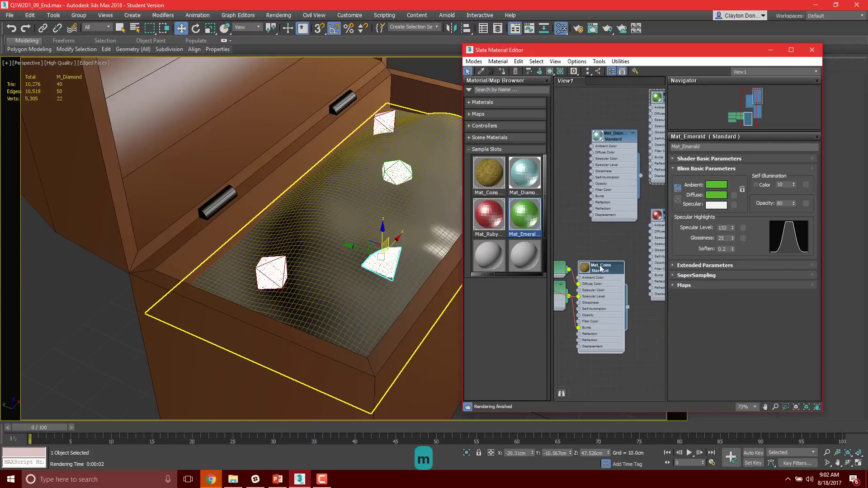
pyautogui.click(550, 72)
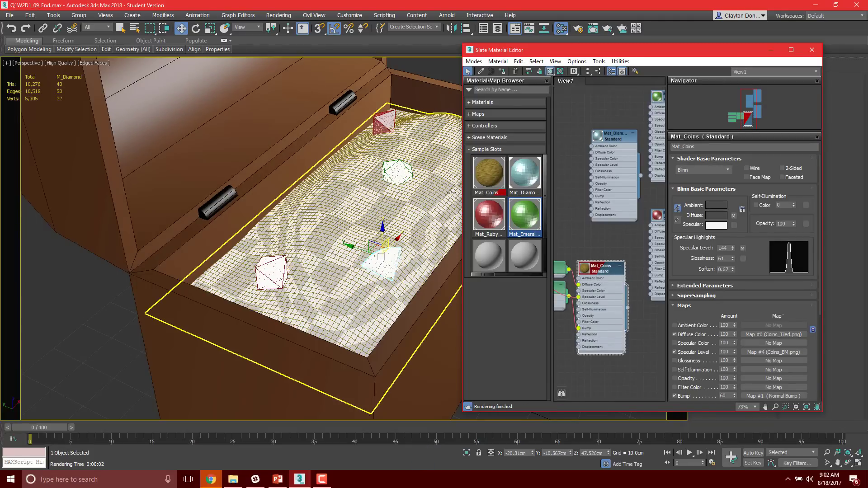
# Test-render the coin pile and gems to compare the render with the textured viewport.
pyautogui.keyDown('alt'); pyautogui.moveTo(412, 190); pyautogui.dragTo(387, 163, button='middle'); pyautogui.keyUp('alt')
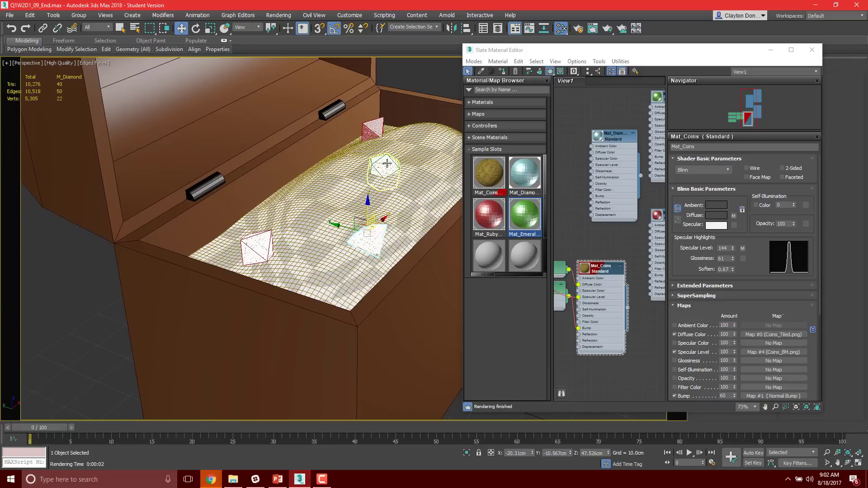
pyautogui.scroll(3, 387, 163)
pyautogui.press('F9')
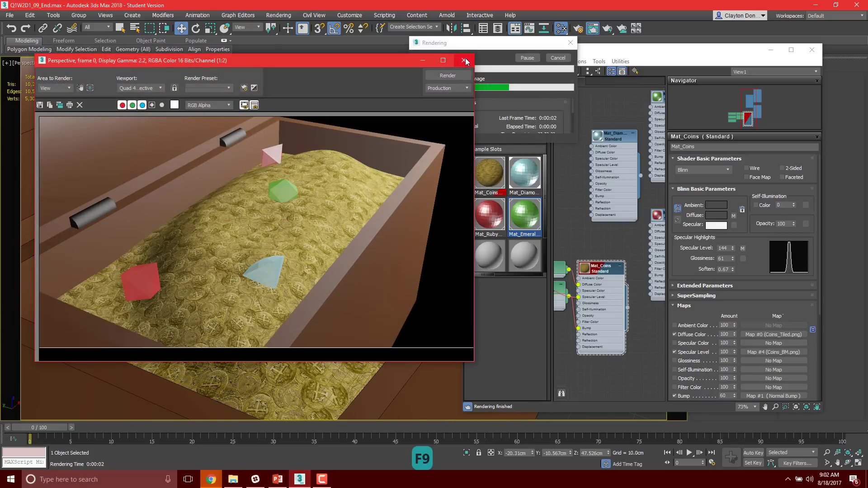
pyautogui.click(464, 60)
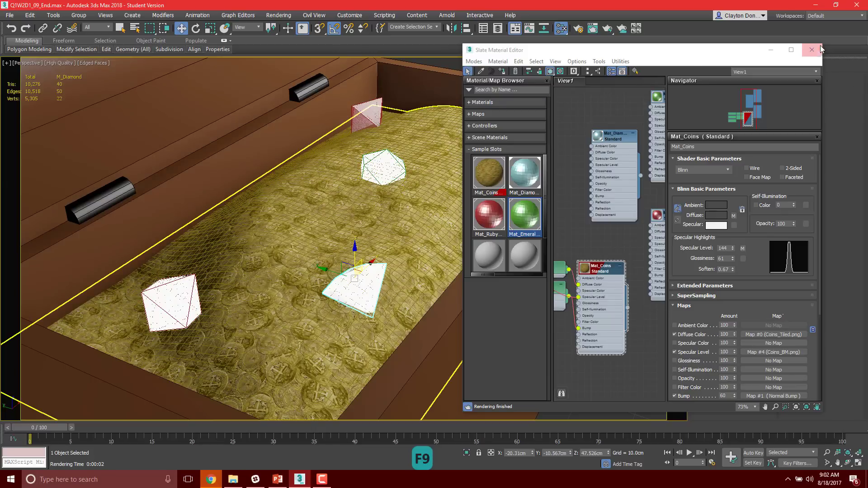
# Turn on viewport shaded display for Mat_Diamond, Mat_Emerald and Mat_Ruby and close the Slate Material Editor.
pyautogui.click(616, 138)
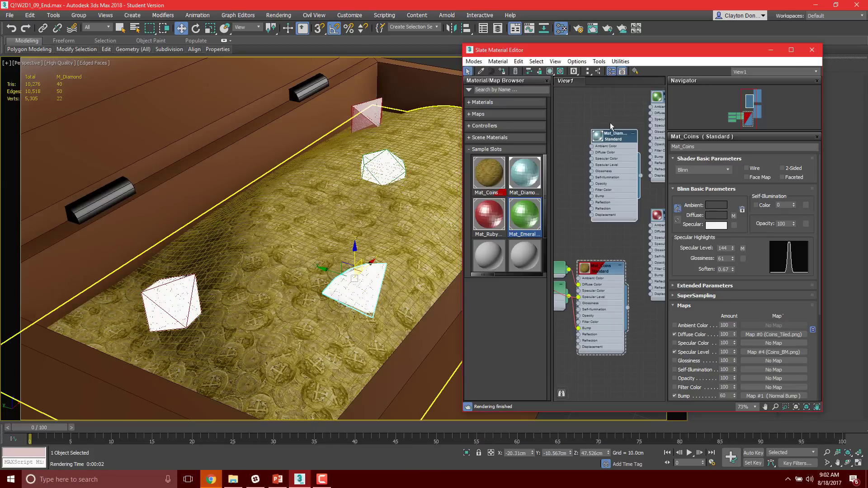
pyautogui.click(549, 71)
pyautogui.click(657, 97)
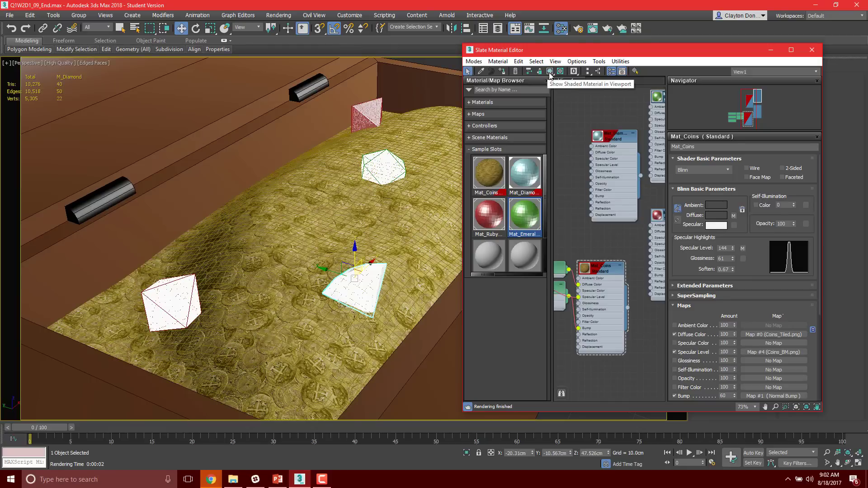
pyautogui.click(656, 215)
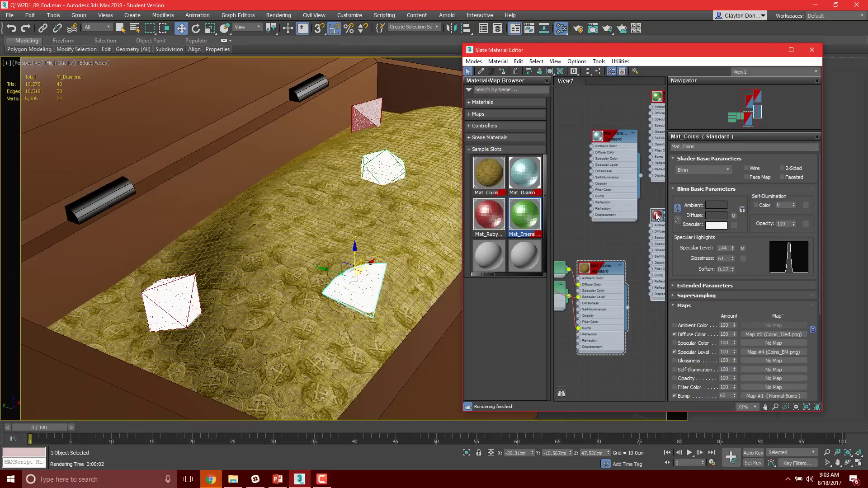
pyautogui.click(550, 71)
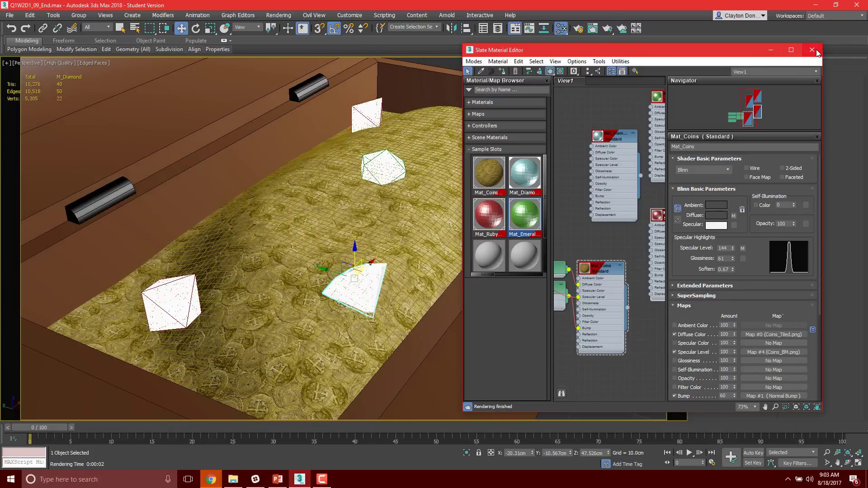
pyautogui.click(813, 51)
# Test-render the chest interior again from a slightly lower angle.
pyautogui.moveTo(366, 203)
pyautogui.keyDown('alt'); pyautogui.mouseDown(button='middle')
pyautogui.moveTo(352, 198)
pyautogui.moveTo(391, 188)
pyautogui.moveTo(339, 189)
pyautogui.moveTo(334, 206)
pyautogui.moveTo(374, 207)
pyautogui.moveTo(353, 218)
pyautogui.moveTo(364, 197)
pyautogui.mouseUp(button='middle'); pyautogui.keyUp('alt')
pyautogui.press('F9')
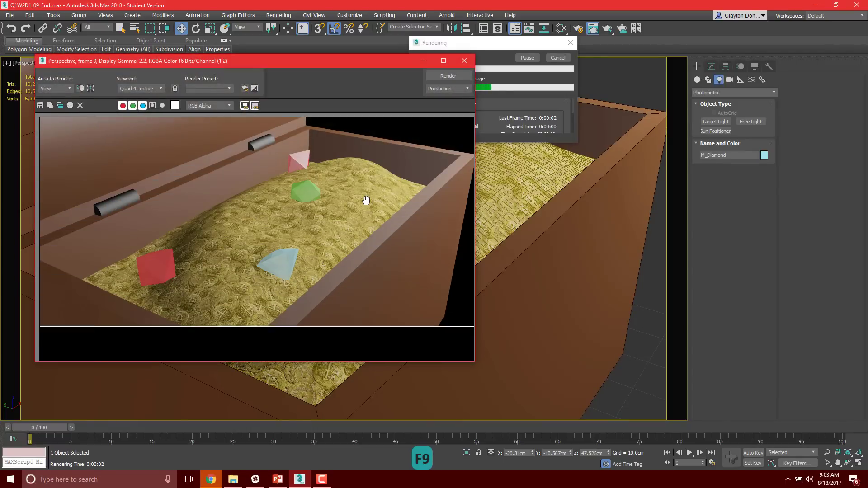
pyautogui.click(462, 62)
# Examine the arrangement of the three lights around the treasure chest and the chest itself from several angles.
pyautogui.scroll(-10, 451, 188)
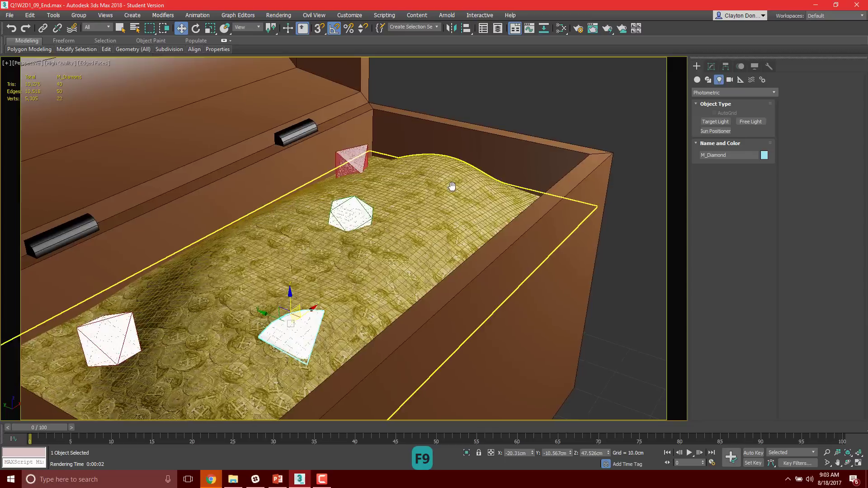
pyautogui.keyDown('alt'); pyautogui.moveTo(448, 230); pyautogui.dragTo(427, 211, button='middle'); pyautogui.keyUp('alt')
pyautogui.scroll(-5, 428, 210)
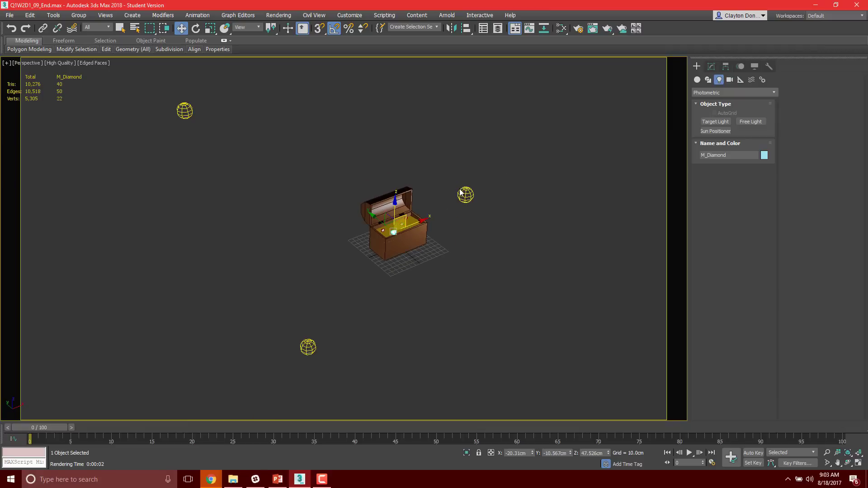
pyautogui.scroll(5, 393, 226)
pyautogui.scroll(-2, 391, 227)
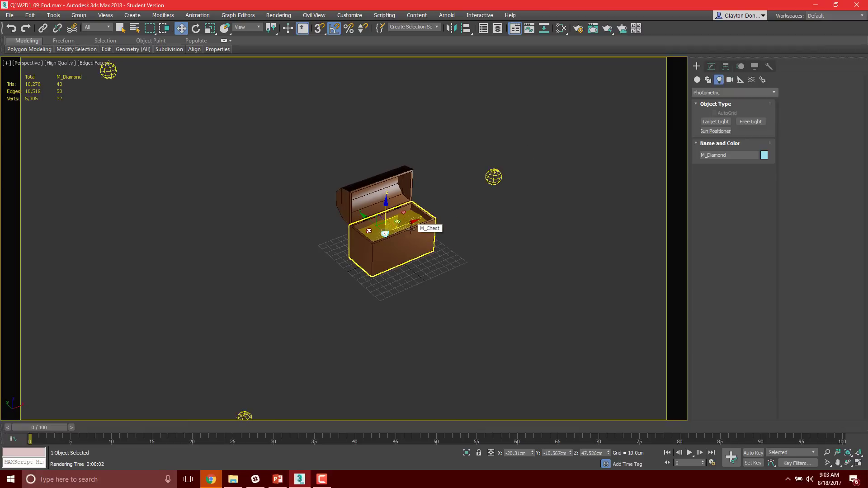
pyautogui.keyDown('alt'); pyautogui.moveTo(396, 219); pyautogui.dragTo(500, 208, button='middle'); pyautogui.keyUp('alt')
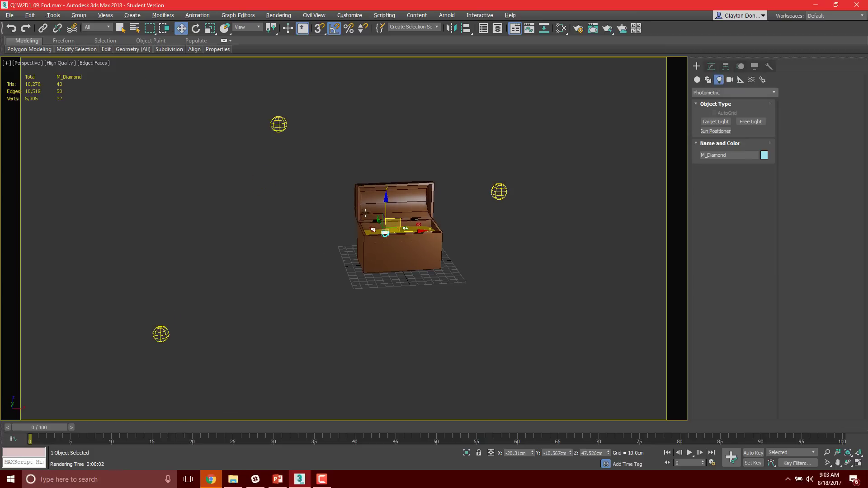
pyautogui.moveTo(372, 204)
pyautogui.keyDown('alt'); pyautogui.mouseDown(button='middle')
pyautogui.moveTo(374, 239)
pyautogui.moveTo(373, 213)
pyautogui.mouseUp(button='middle'); pyautogui.keyUp('alt')
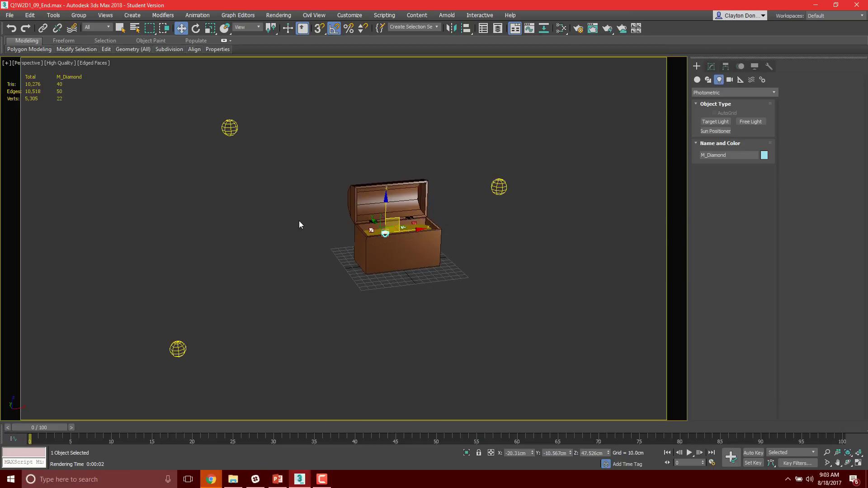
pyautogui.keyDown('alt'); pyautogui.moveTo(299, 221); pyautogui.dragTo(412, 232, button='middle'); pyautogui.keyUp('alt')
pyautogui.scroll(4, 358, 226)
pyautogui.scroll(4, 307, 216)
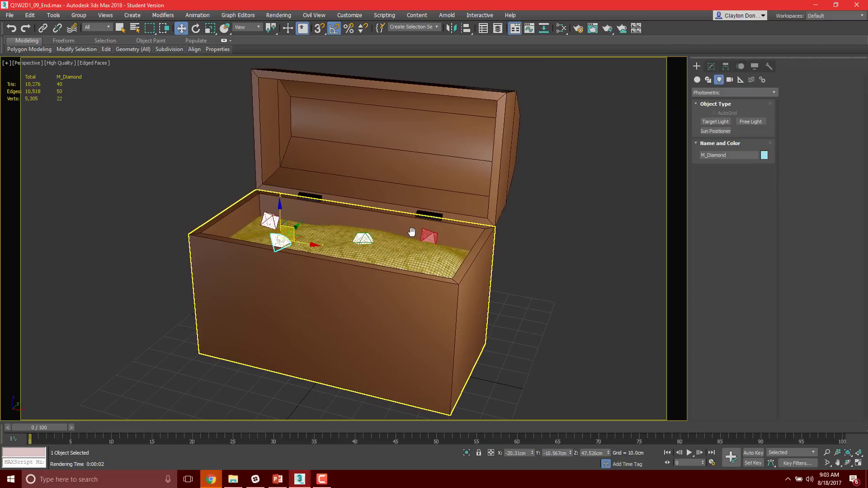